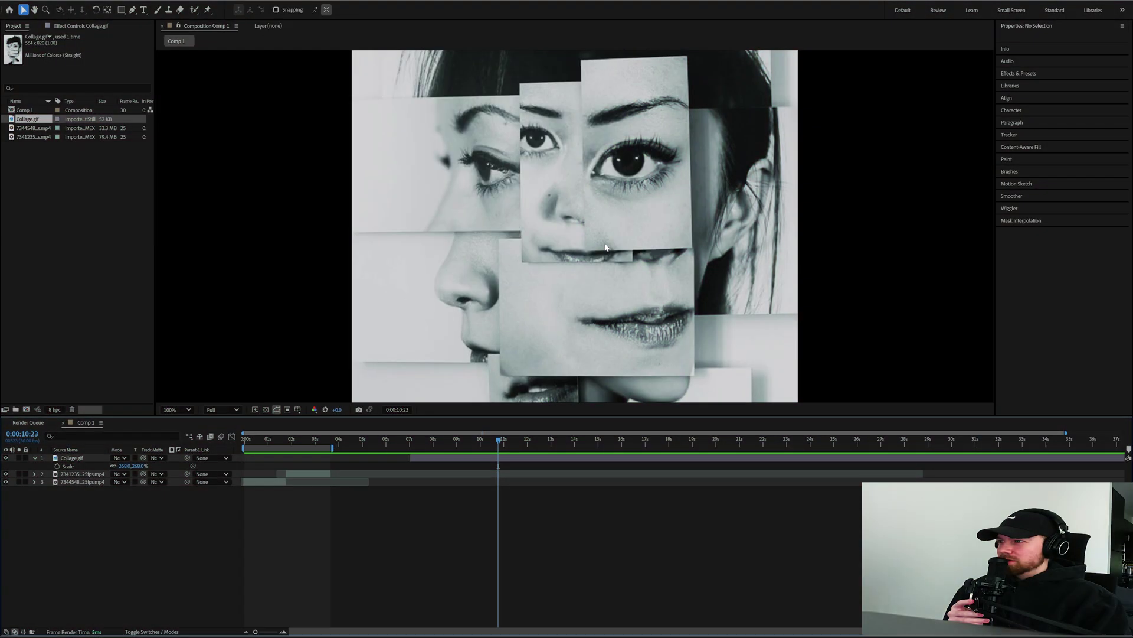
# Examine the collage image in the composition, the Eyecandy search page's collage references in the browser, and the opening clips in the timeline.
pyautogui.scroll(-2, 606, 247)
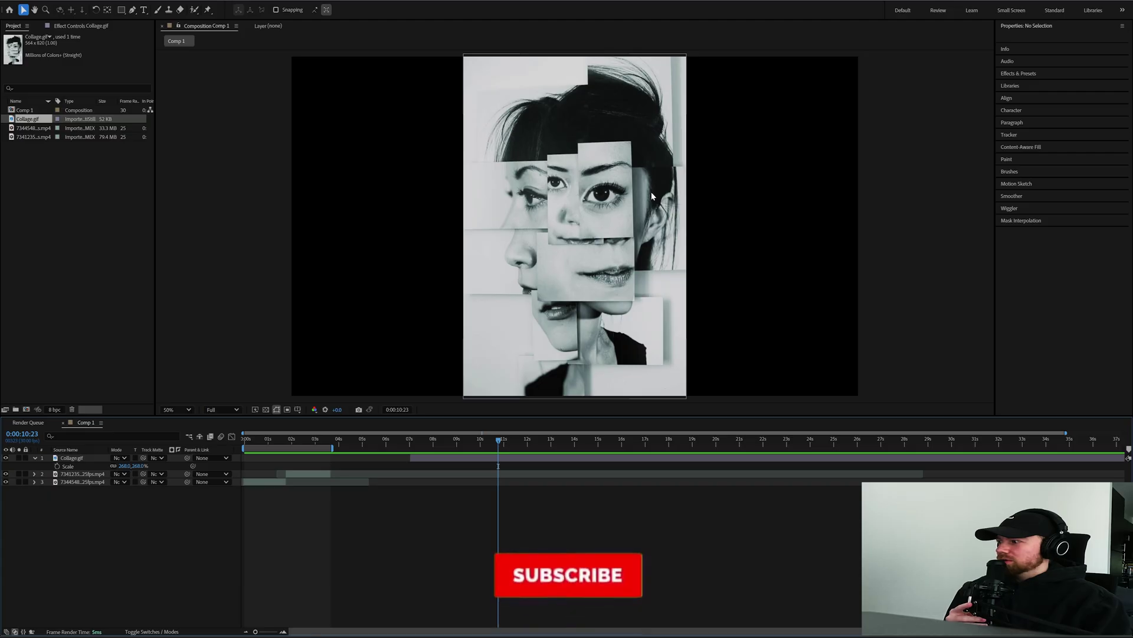
pyautogui.hotkey('alt', 'Tab')
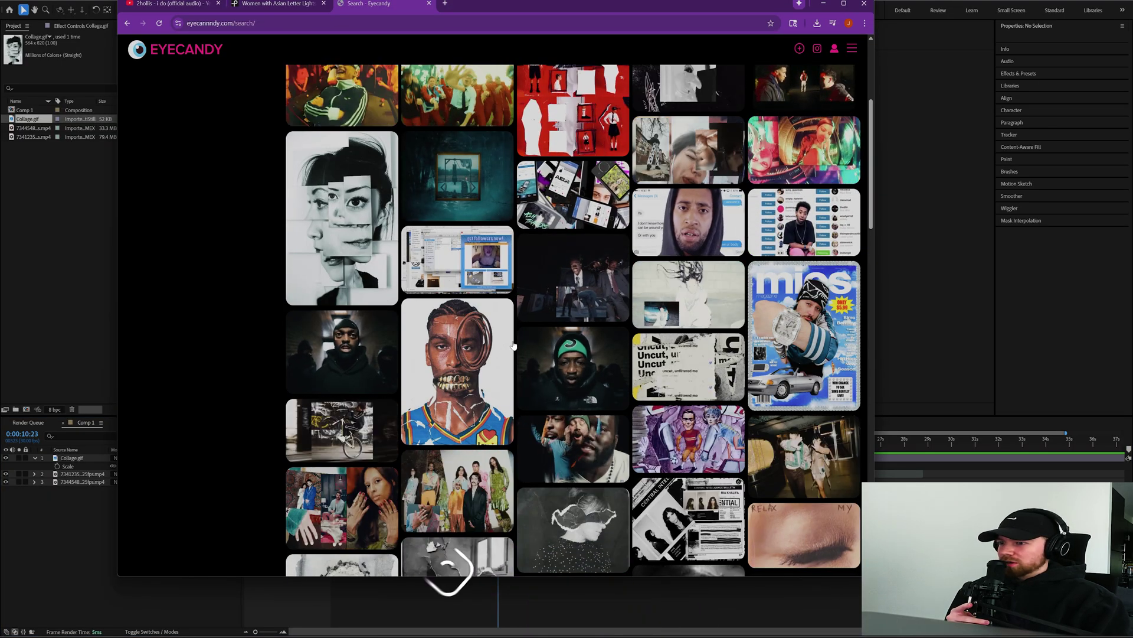
pyautogui.scroll(4, 527, 374)
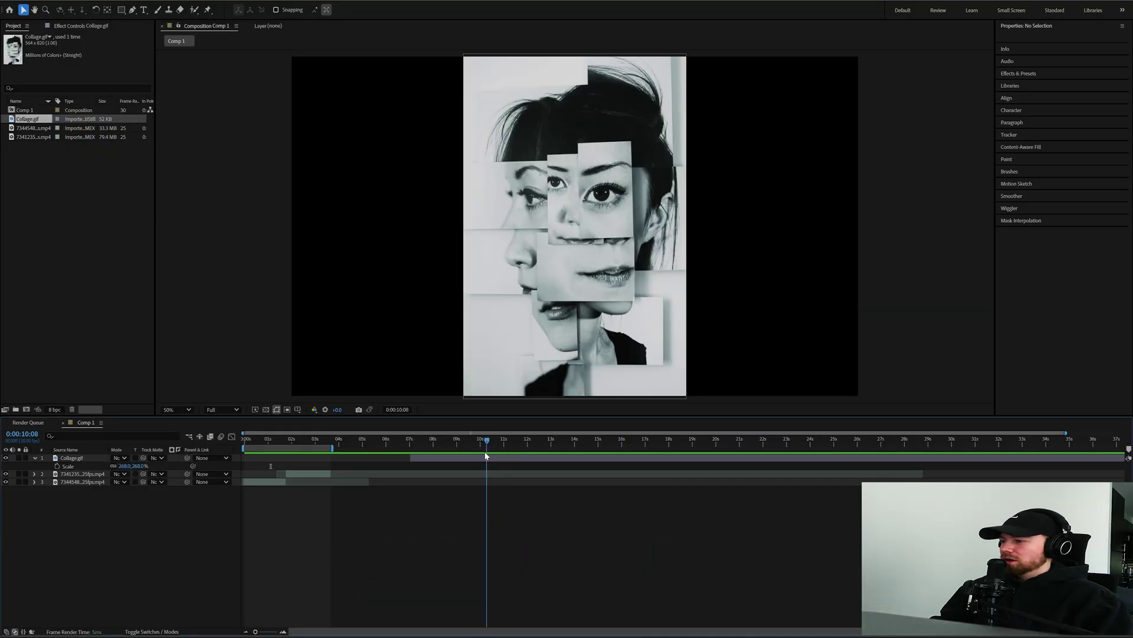
pyautogui.moveTo(485, 455); pyautogui.dragTo(488, 454)
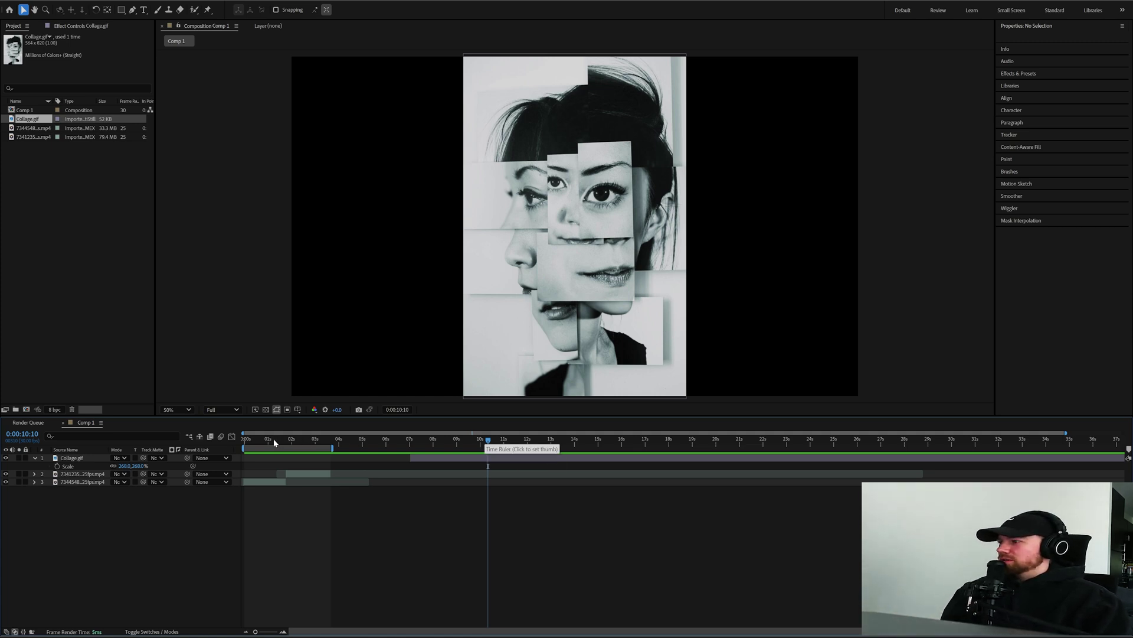
pyautogui.moveTo(274, 439); pyautogui.dragTo(317, 439)
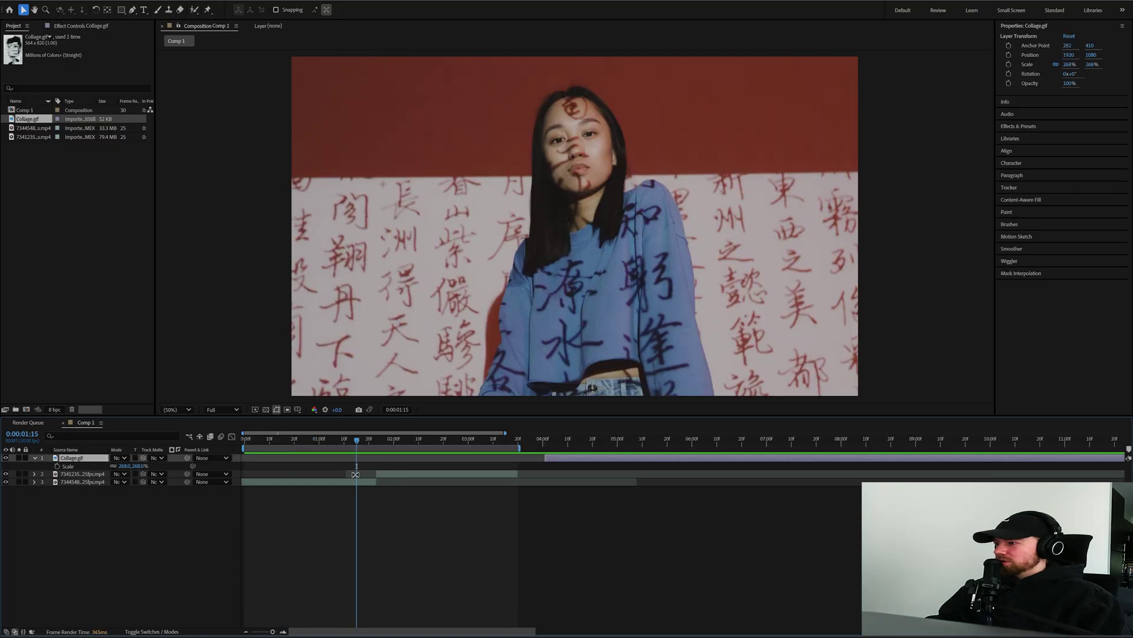
# Scale the 7344548 clip to 163% and reposition it to about 1814, 1864 so the woman's face fills more of the frame.
pyautogui.click(356, 481)
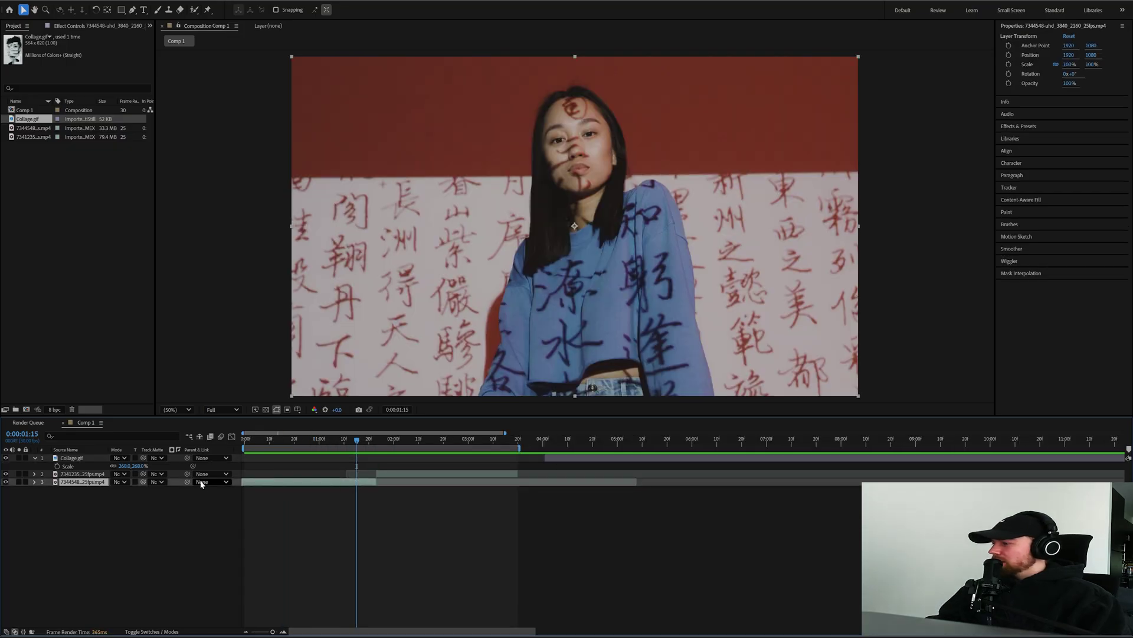
pyautogui.press('s')
pyautogui.moveTo(138, 490); pyautogui.dragTo(193, 491)
pyautogui.moveTo(655, 222); pyautogui.dragTo(639, 346)
pyautogui.moveTo(140, 490); pyautogui.dragTo(128, 490)
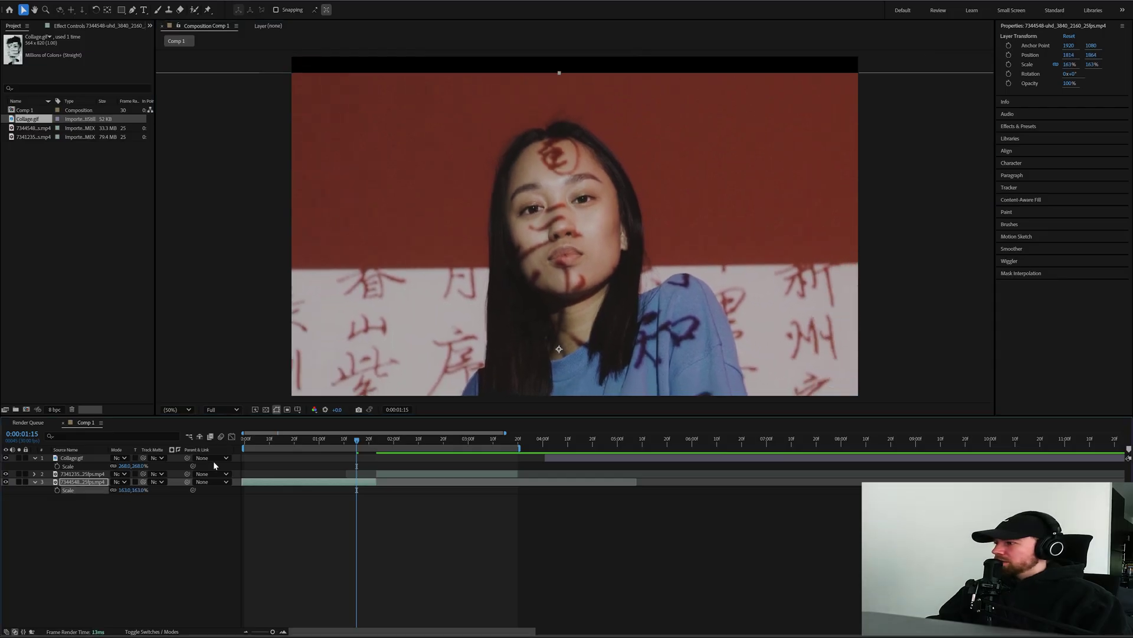
# Add keyframes at 0:00:00:00 for all transform properties of the 7344548 clip, from Anchor Point to Opacity.
pyautogui.moveTo(258, 443); pyautogui.dragTo(235, 441)
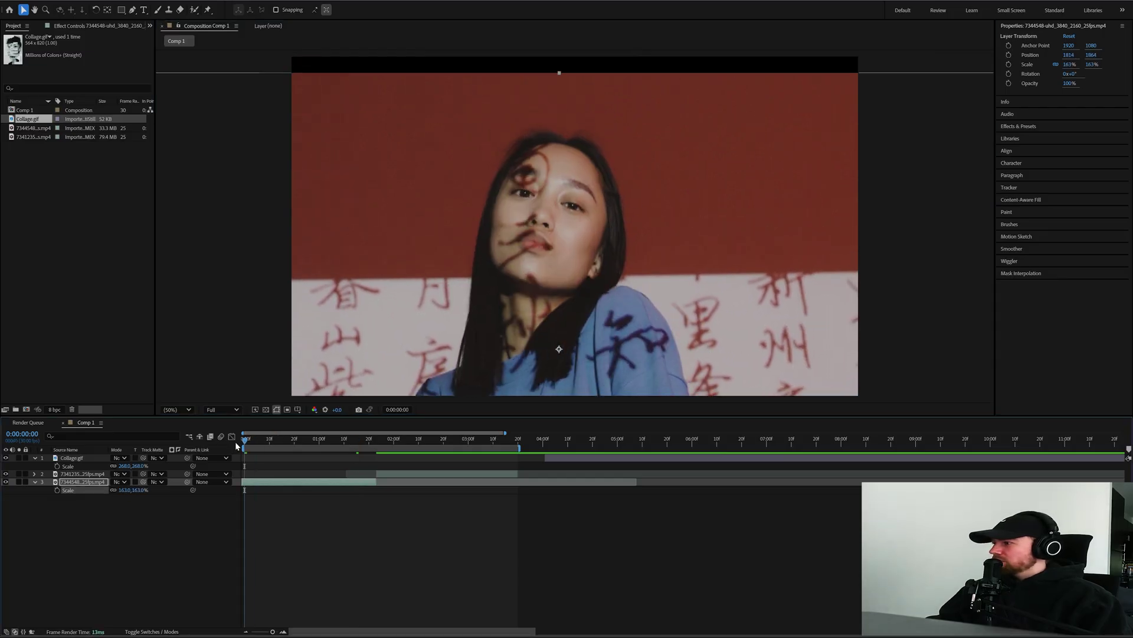
pyautogui.click(35, 482)
pyautogui.click(35, 481)
pyautogui.moveTo(57, 497); pyautogui.dragTo(57, 530)
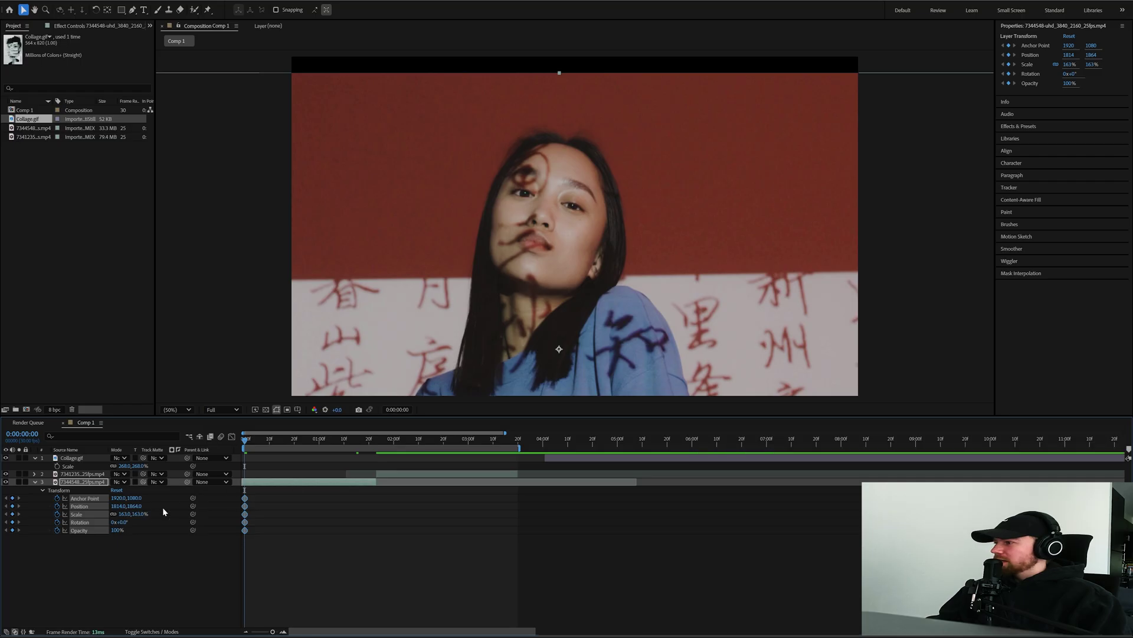
# Set the 7344548 clip's starting framing to 153% scale and a position of about 1912, 1508.
pyautogui.moveTo(136, 514); pyautogui.dragTo(108, 514)
pyautogui.moveTo(597, 345); pyautogui.dragTo(601, 302)
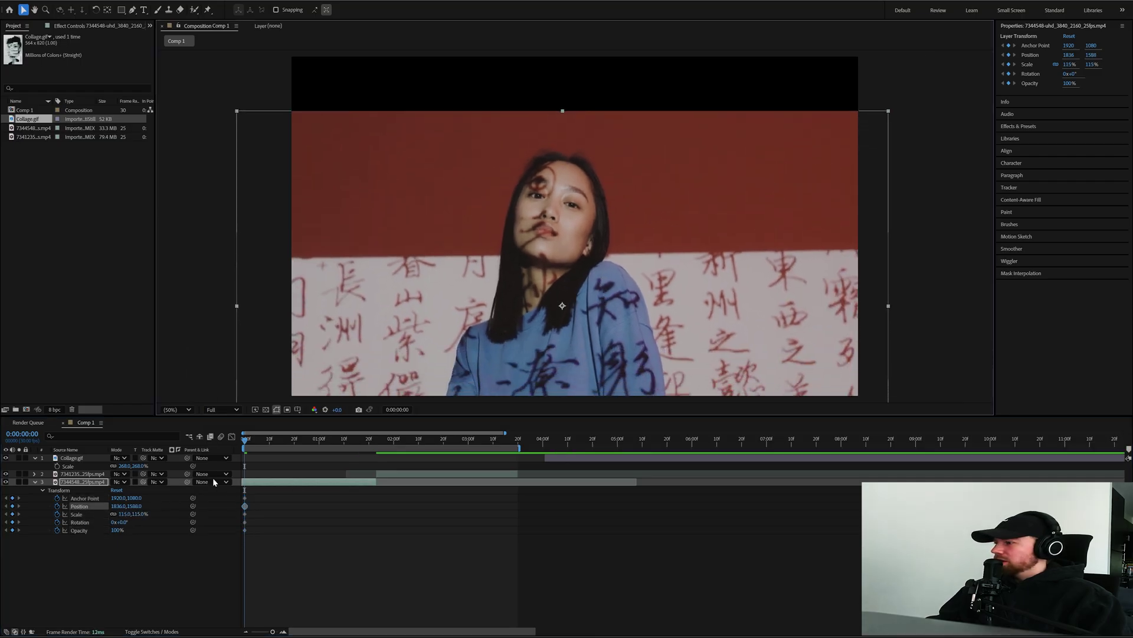
pyautogui.moveTo(143, 514); pyautogui.dragTo(159, 514)
pyautogui.moveTo(663, 302); pyautogui.dragTo(674, 287)
# Go to 0:00:01:22 near the end of the 7344548 clip and show the Proportional Grid over the composition.
pyautogui.click(375, 440)
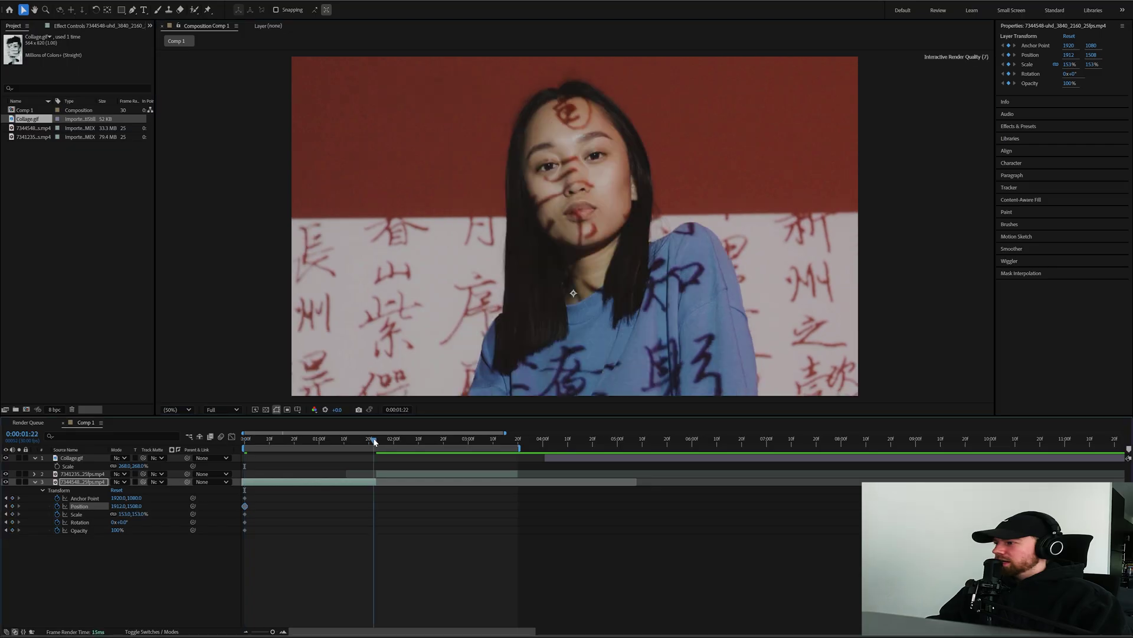
pyautogui.click(499, 517)
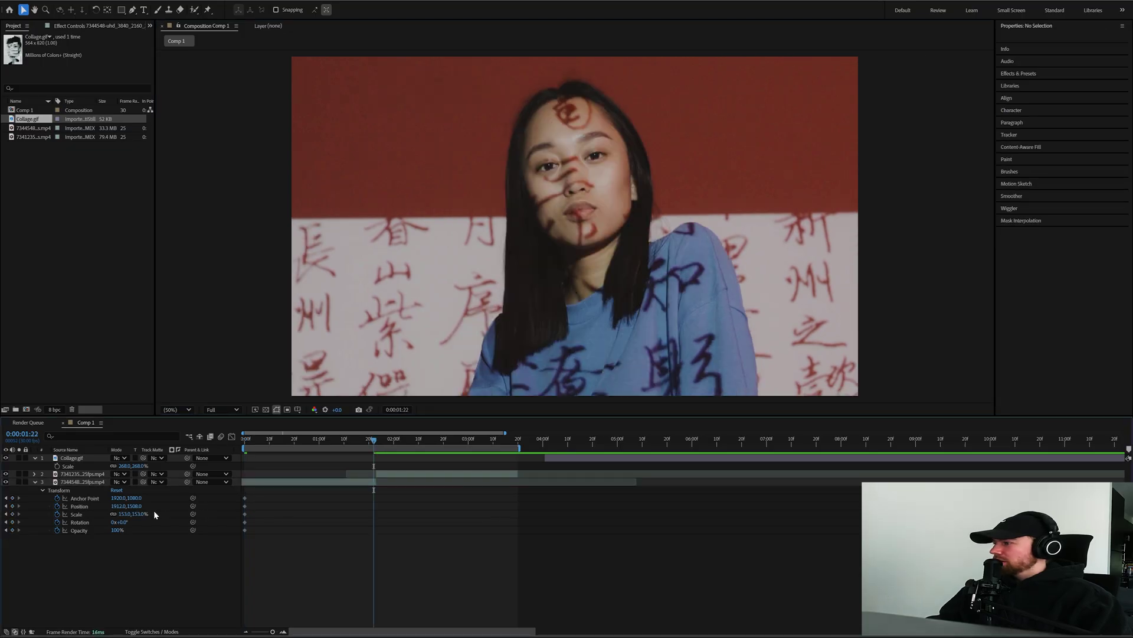
pyautogui.click(298, 409)
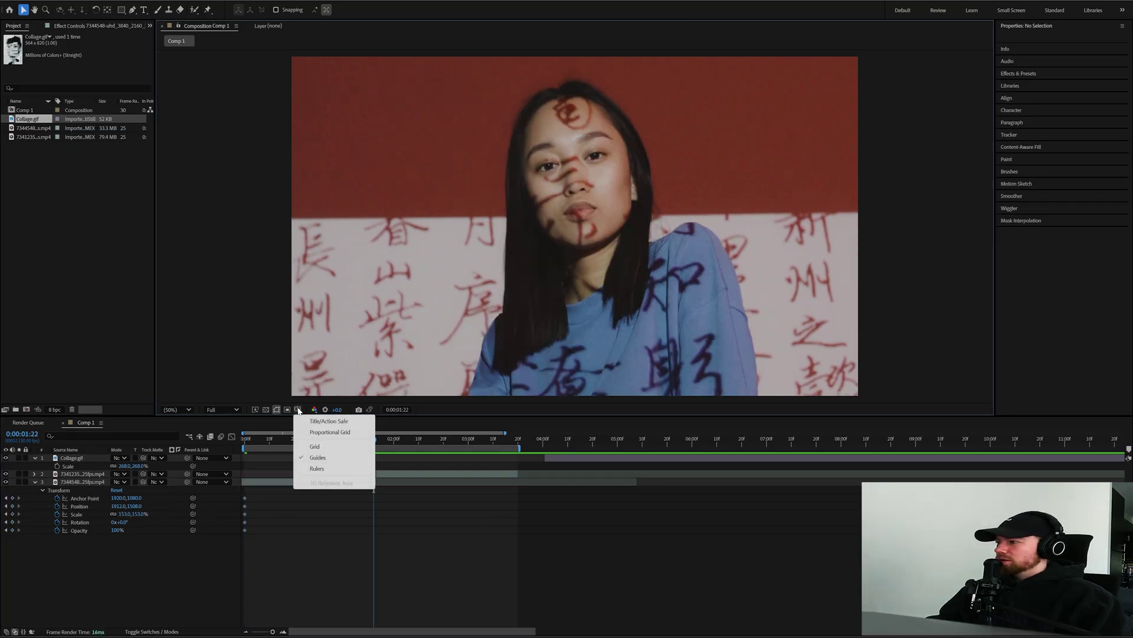
pyautogui.click(315, 436)
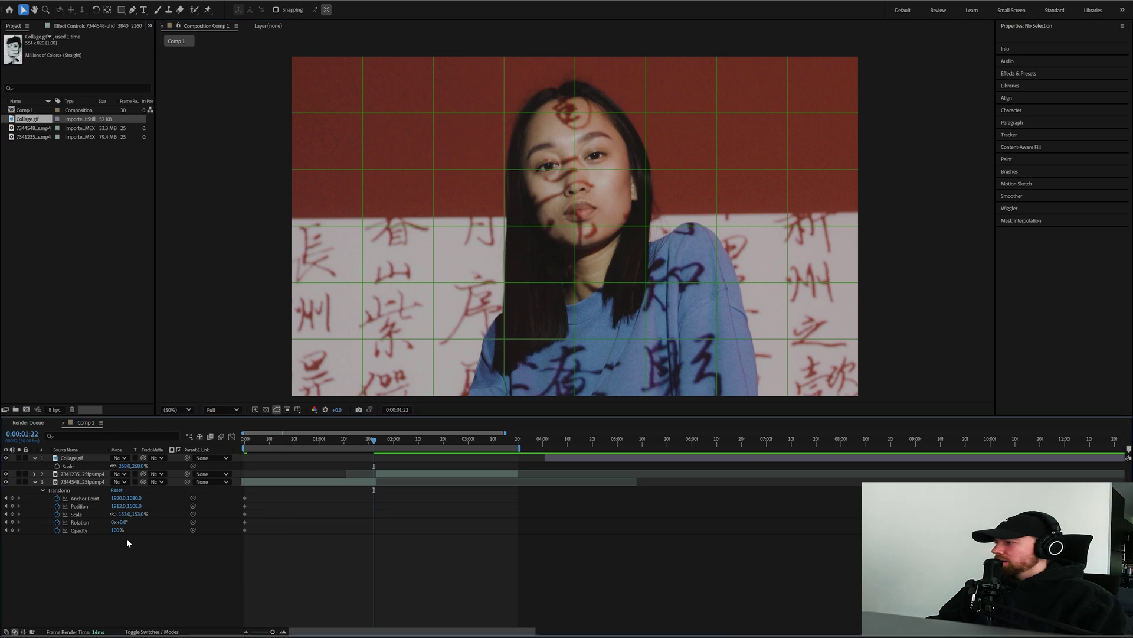
# Keyframe the 7344548 clip's end framing at 0:00:01:22 with 233% scale, 4° rotation and a position of about 1842, 2084.
pyautogui.moveTo(138, 516); pyautogui.dragTo(166, 506)
pyautogui.moveTo(597, 270); pyautogui.dragTo(602, 369)
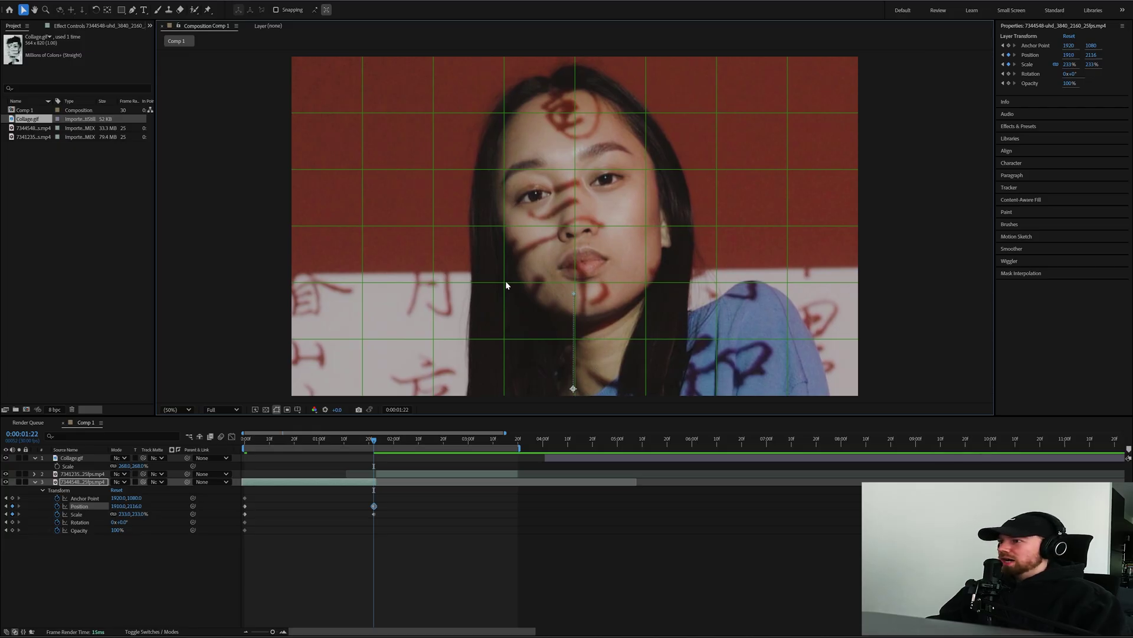
pyautogui.press('r')
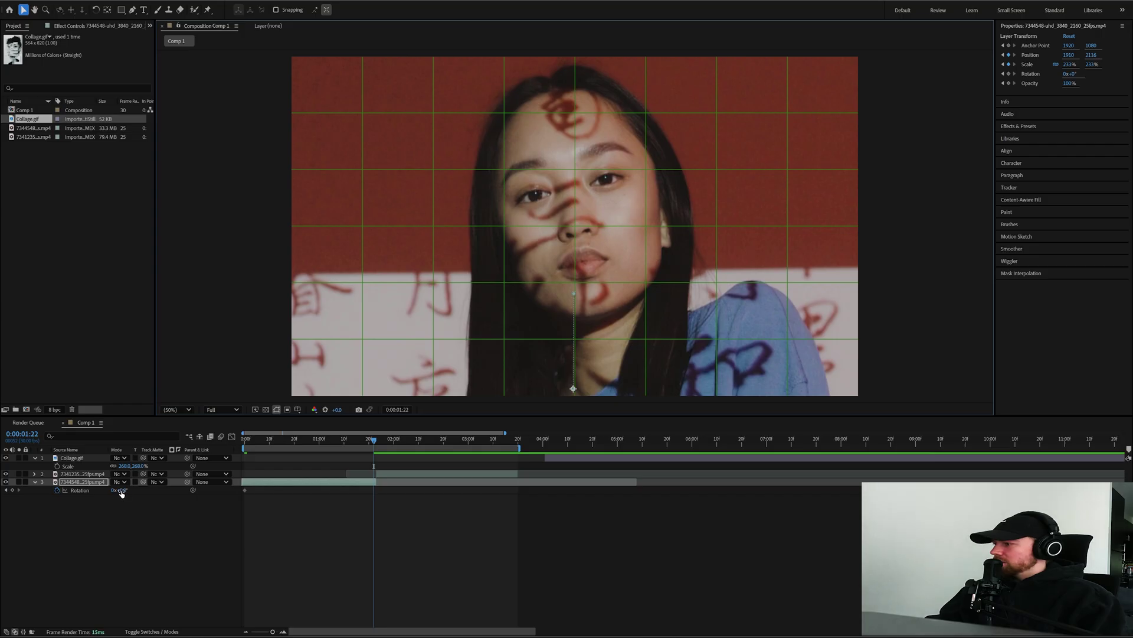
pyautogui.moveTo(120, 491); pyautogui.dragTo(123, 490)
# Shift the 7341235 clip one frame earlier so it overlaps the 7344548 clip at 0:00:01:22.
pyautogui.press('pagedown')
pyautogui.click(410, 474)
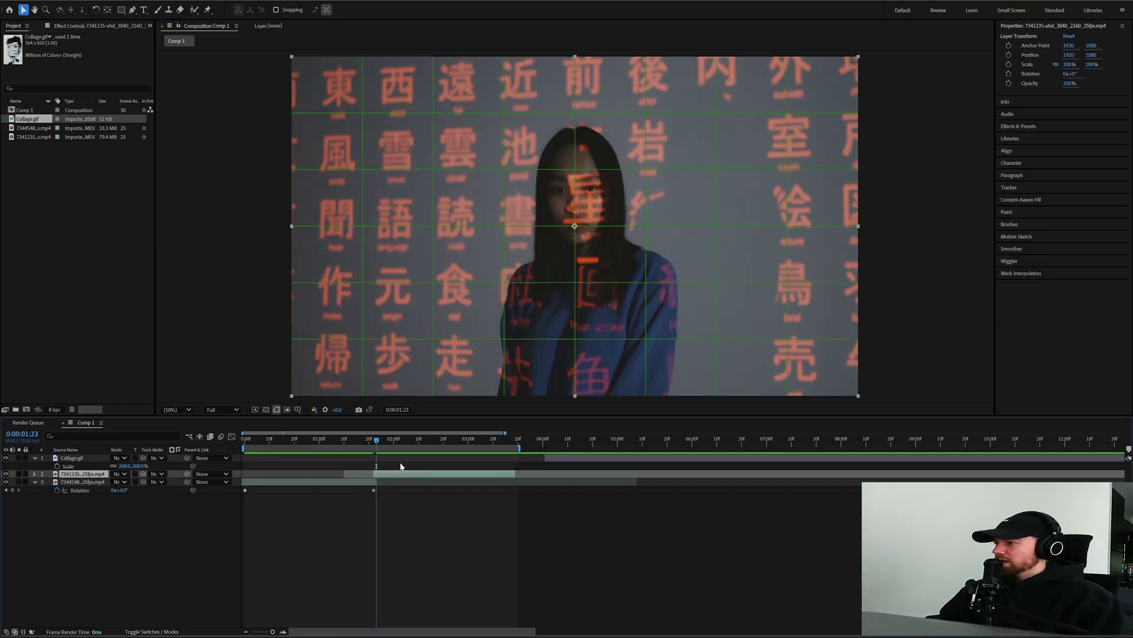
pyautogui.click(356, 482)
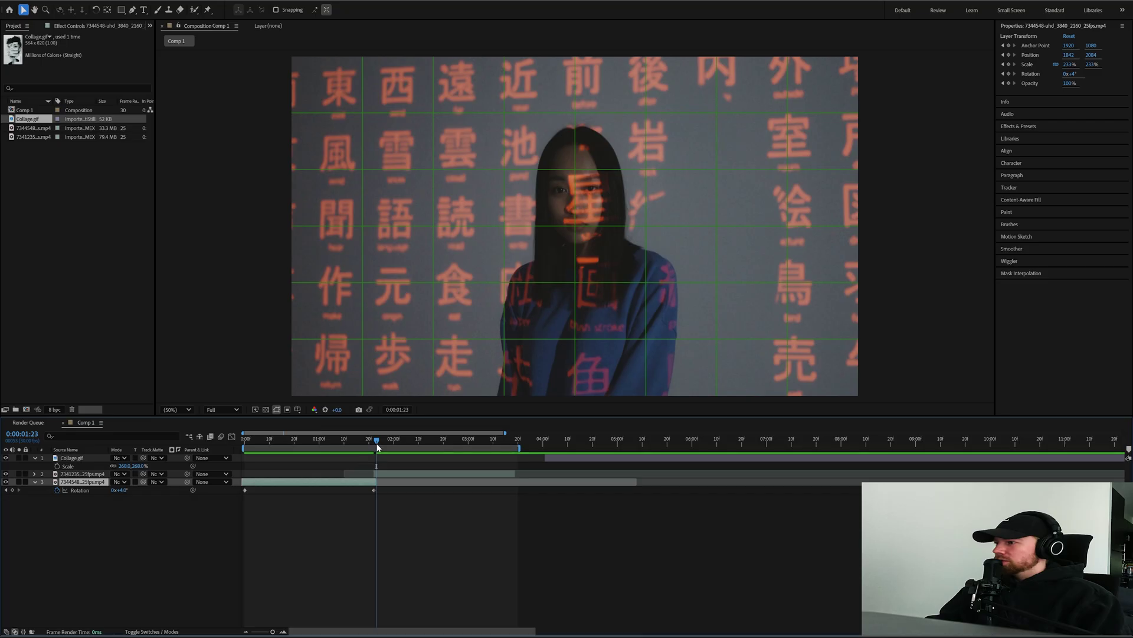
pyautogui.press('pageup')
pyautogui.hotkey('ctrl', 'Up')
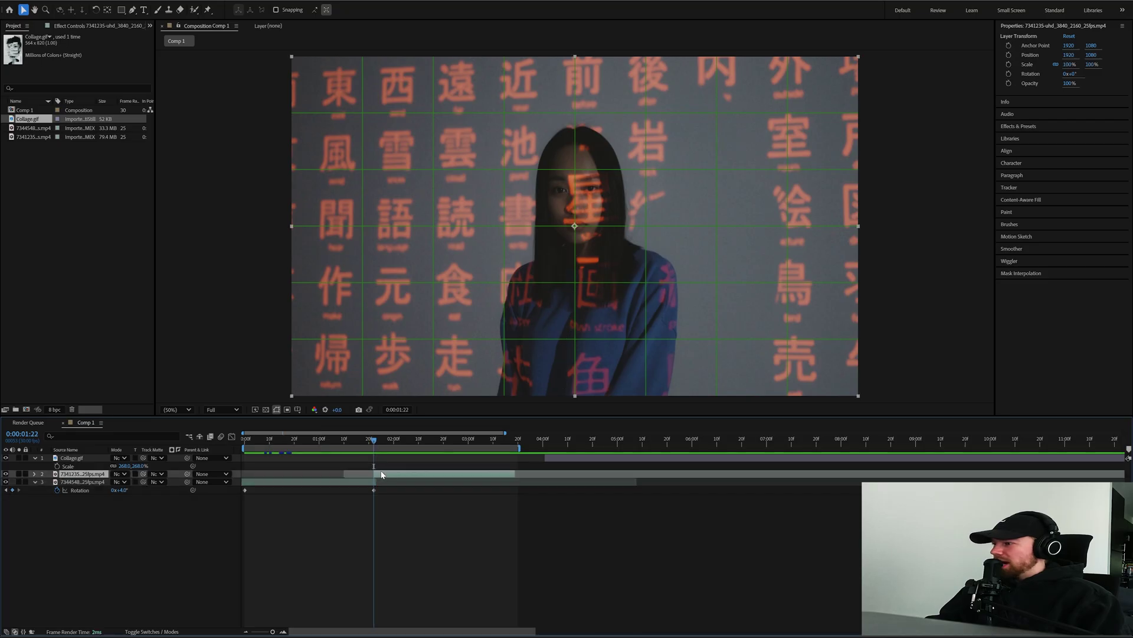
# Set the 7341235 clip's opacity to 70% so the face underneath shows through for alignment.
pyautogui.press('t')
pyautogui.click(118, 481)
pyautogui.write('70')
pyautogui.press('Return')
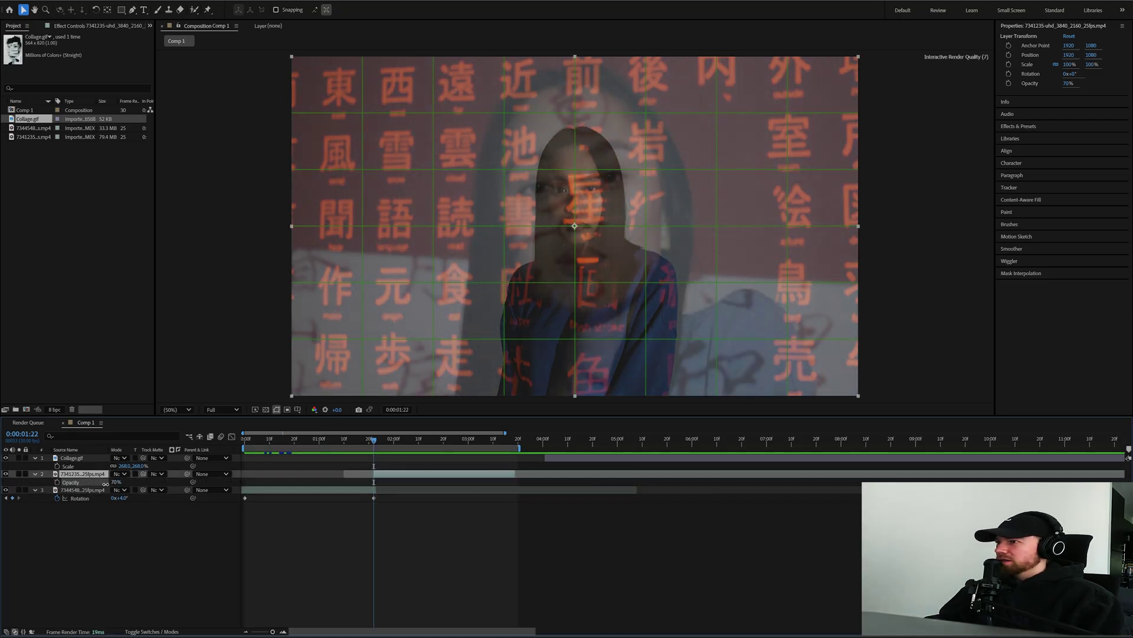
# Align the 7341235 clip's face with the one below using 243% scale, -3° rotation and position about 1942, 1372, and keyframe its transform properties.
pyautogui.moveTo(140, 482); pyautogui.dragTo(224, 483)
pyautogui.moveTo(589, 324); pyautogui.dragTo(572, 381)
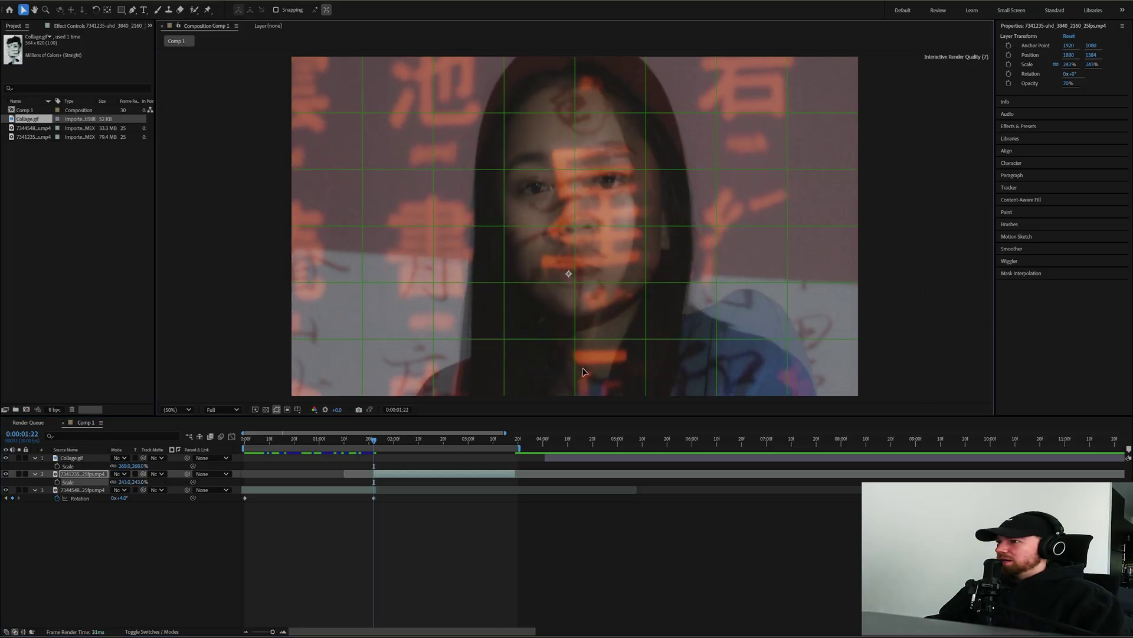
pyautogui.press('r')
pyautogui.moveTo(124, 482); pyautogui.dragTo(121, 482)
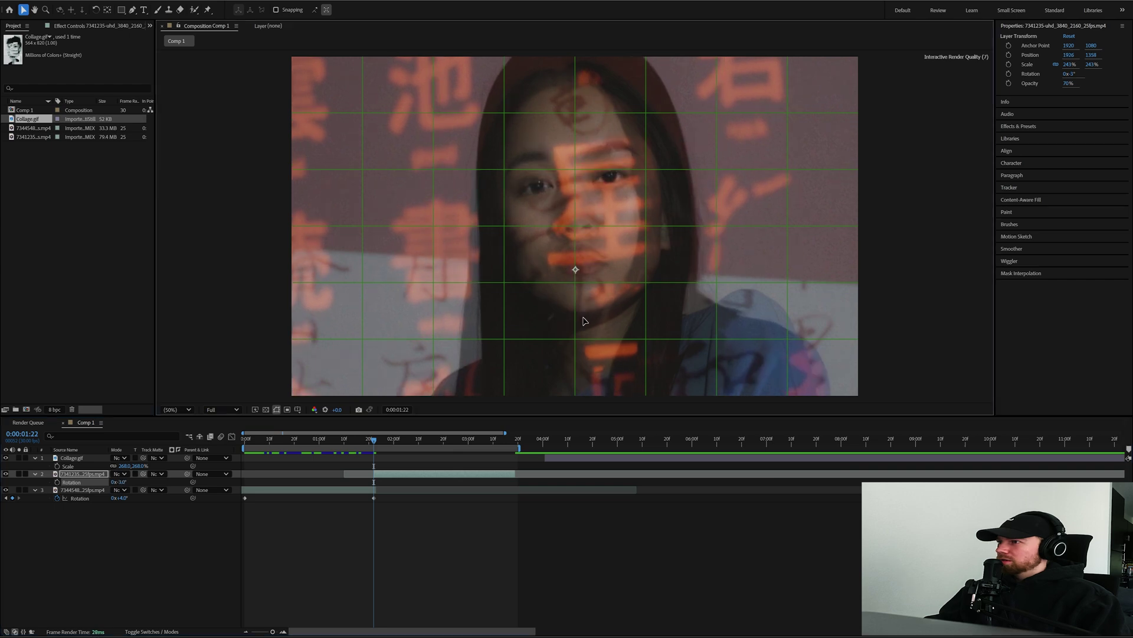
pyautogui.moveTo(578, 324); pyautogui.dragTo(586, 323)
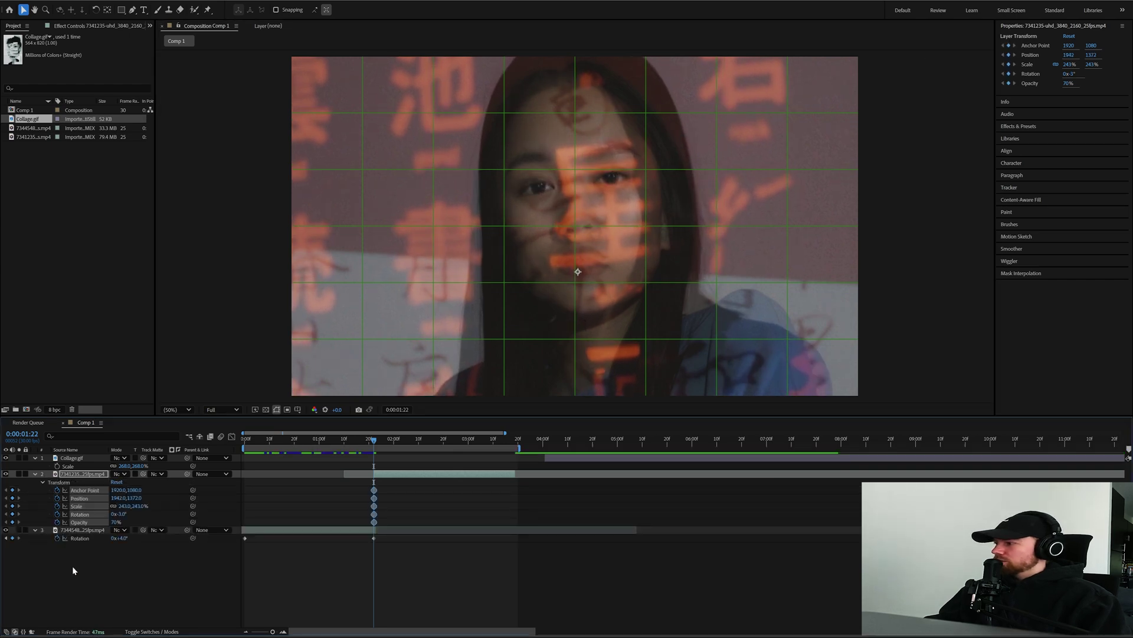
# Set the 7341235 clip's opacity keyframe at 0:00:01:22 to 100%.
pyautogui.click(72, 566)
pyautogui.moveTo(119, 524); pyautogui.dragTo(571, 523)
pyautogui.click(533, 550)
# Keyframe the 7341235 clip at 0:00:03:18 with 148% scale and position about 1924, 1174, and preview the animation from the start.
pyautogui.moveTo(422, 440); pyautogui.dragTo(511, 441)
pyautogui.click(512, 475)
pyautogui.click(449, 496)
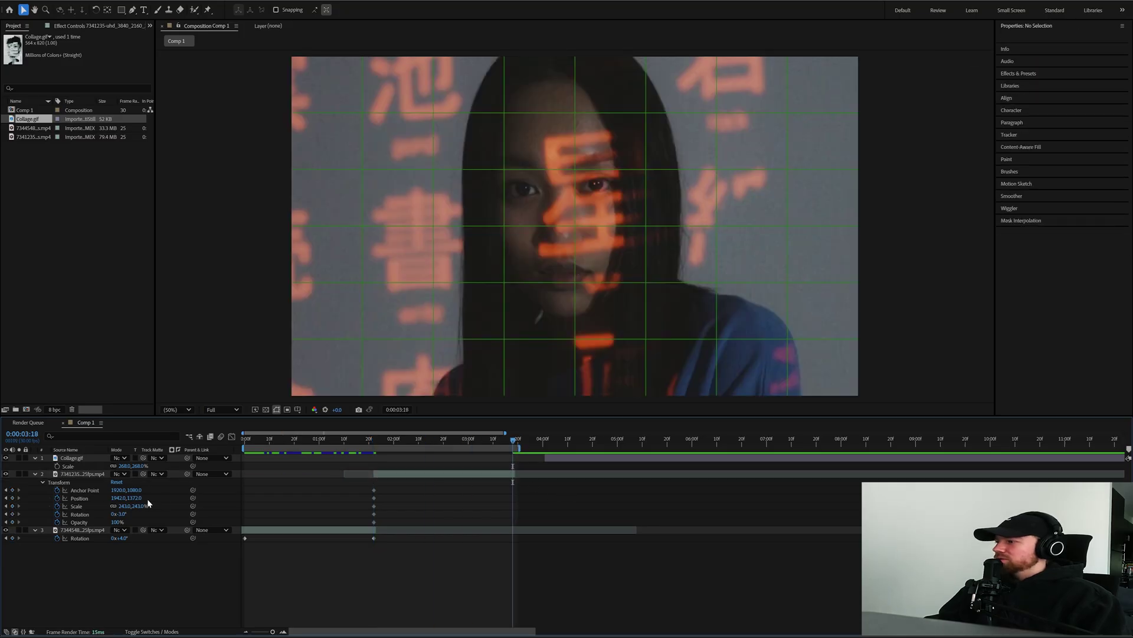
pyautogui.moveTo(139, 506); pyautogui.dragTo(105, 512)
pyautogui.moveTo(502, 377); pyautogui.dragTo(501, 346)
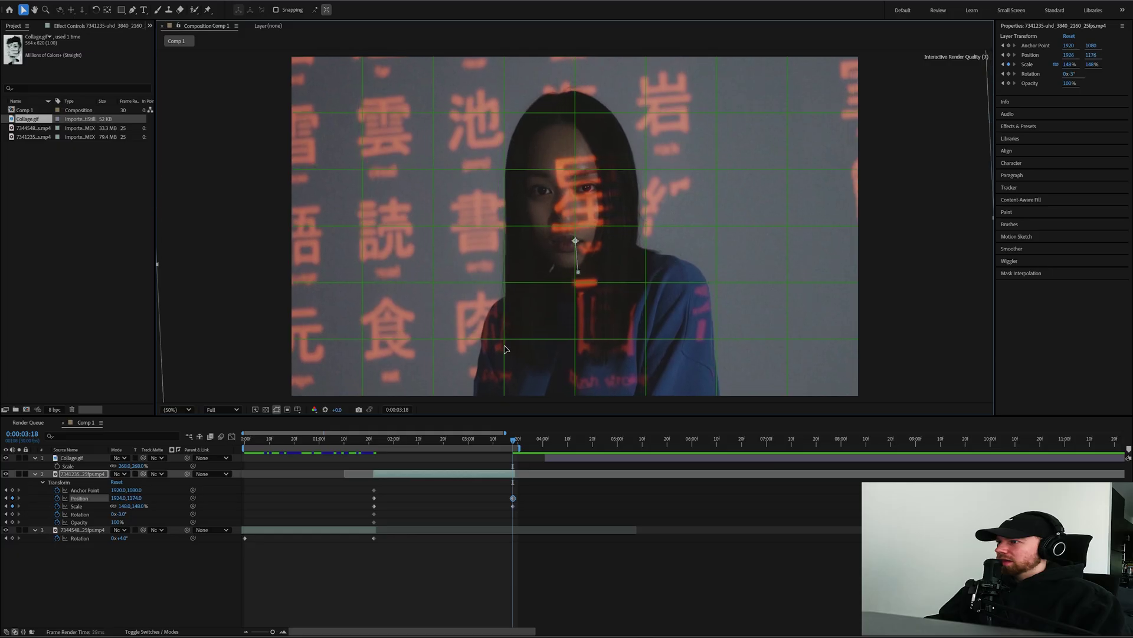
pyautogui.press('Home')
pyautogui.press('space')
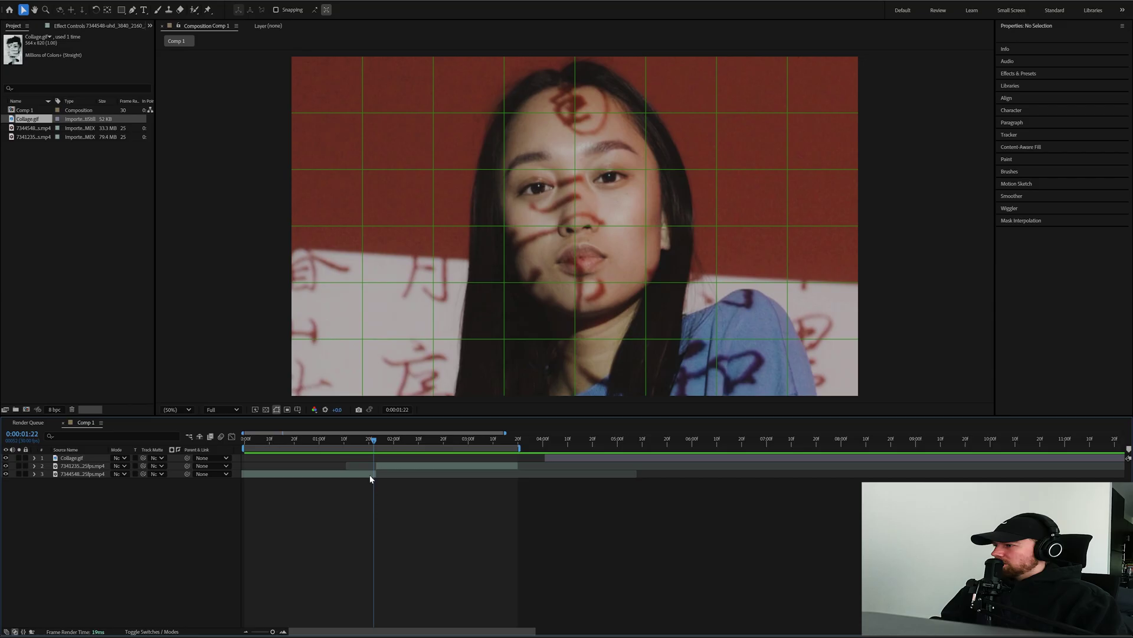
# Move the 7341235 clip later in the timeline to leave a gap after the first clip, and duplicate the 7344548 clip.
pyautogui.click(371, 475)
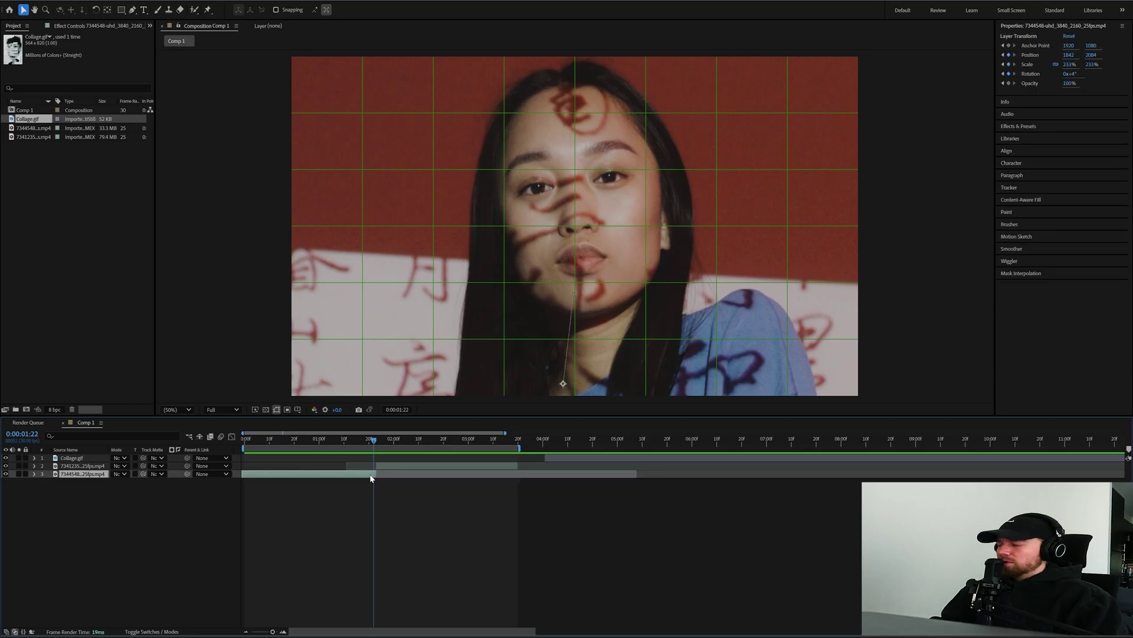
pyautogui.moveTo(400, 468); pyautogui.dragTo(533, 468)
pyautogui.click(363, 475)
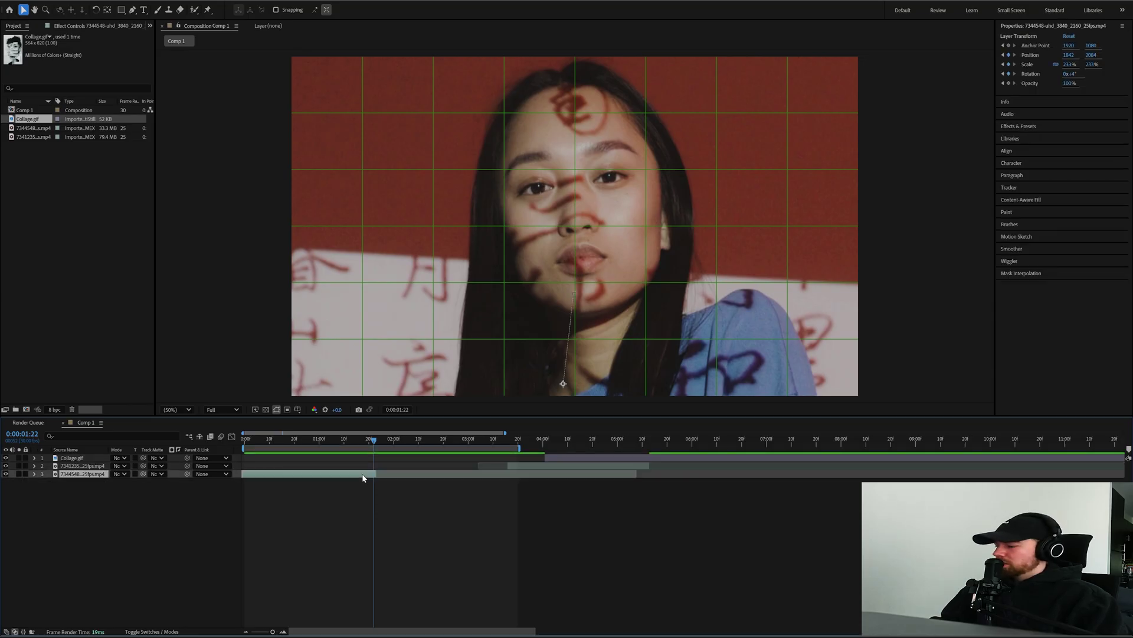
pyautogui.hotkey('ctrl', 'd')
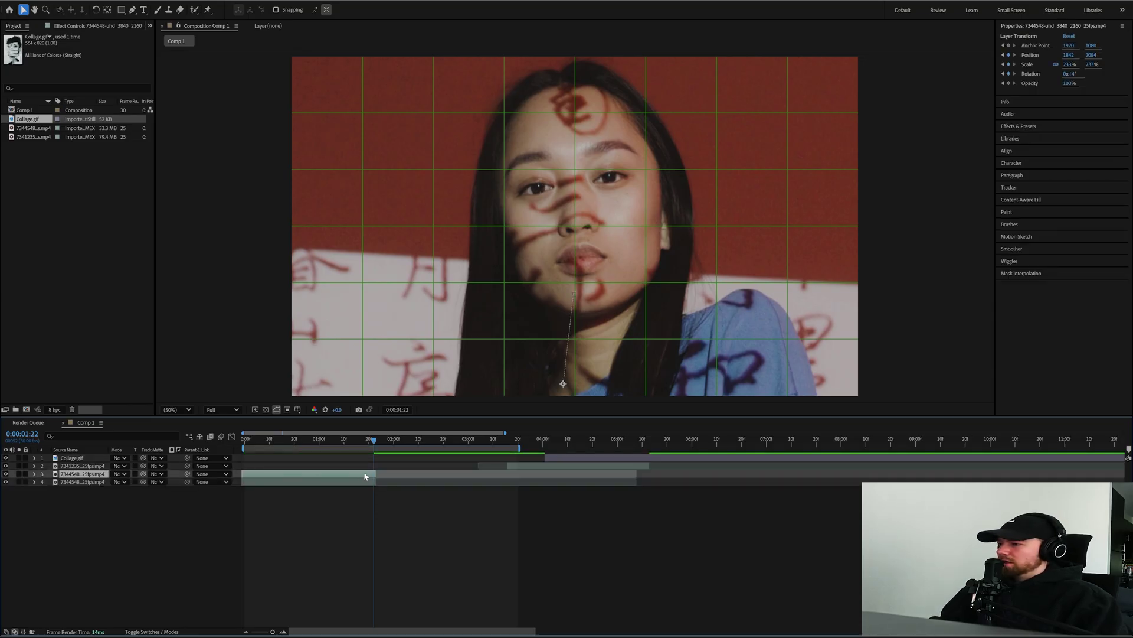
# Freeze the duplicated 7344548 clip on its frame at 0:00:01:22 and trim it to a short segment following the original.
pyautogui.rightClick(365, 476)
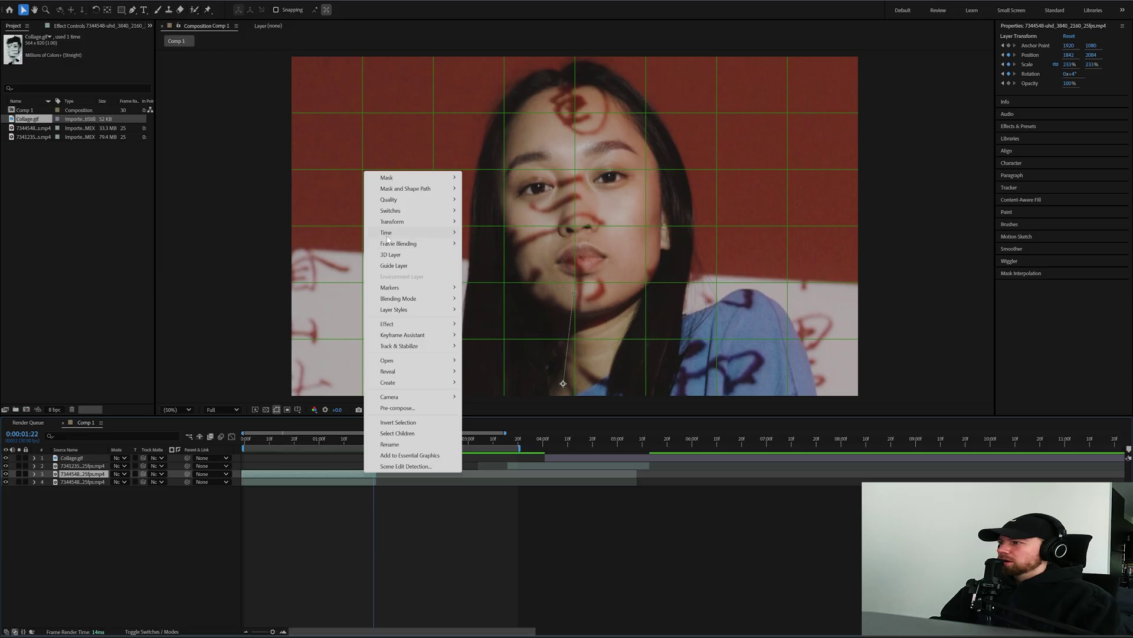
pyautogui.moveTo(455, 235)
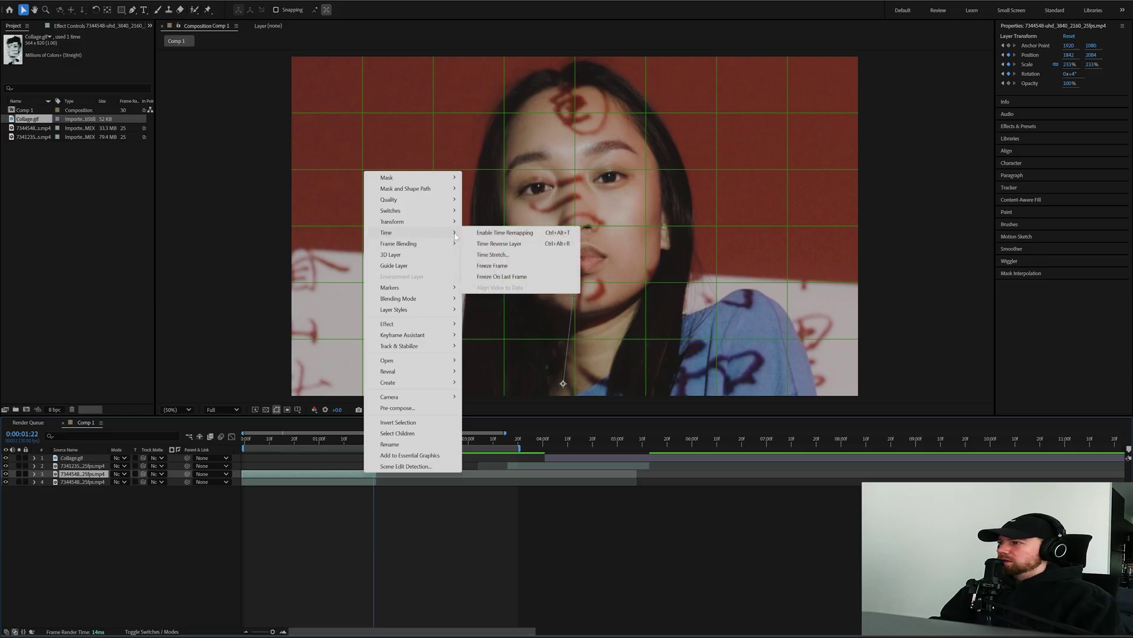
pyautogui.click(506, 271)
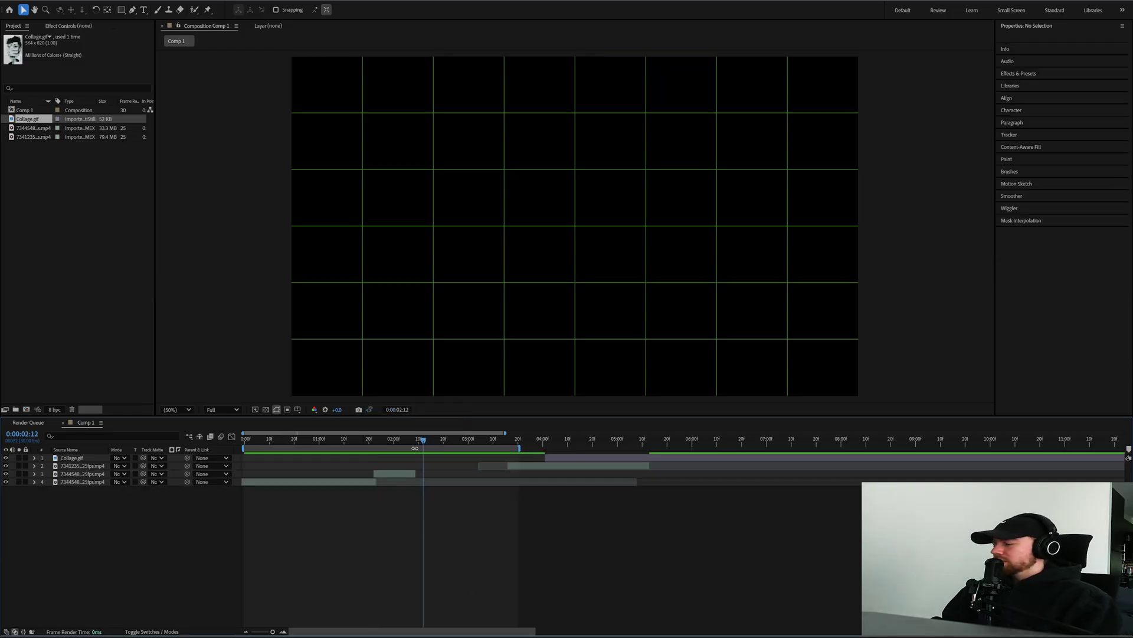
# Move the 7341235 clip back so its visible part starts at 0:00:02:09, and duplicate it.
pyautogui.moveTo(416, 474); pyautogui.dragTo(412, 440)
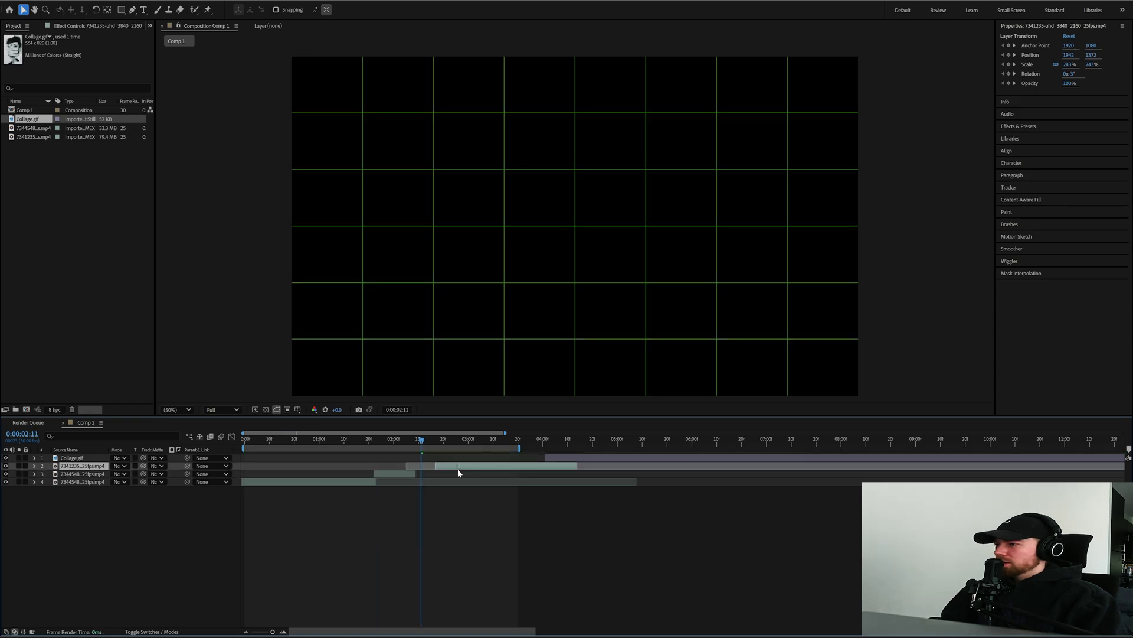
pyautogui.moveTo(458, 469); pyautogui.dragTo(439, 469)
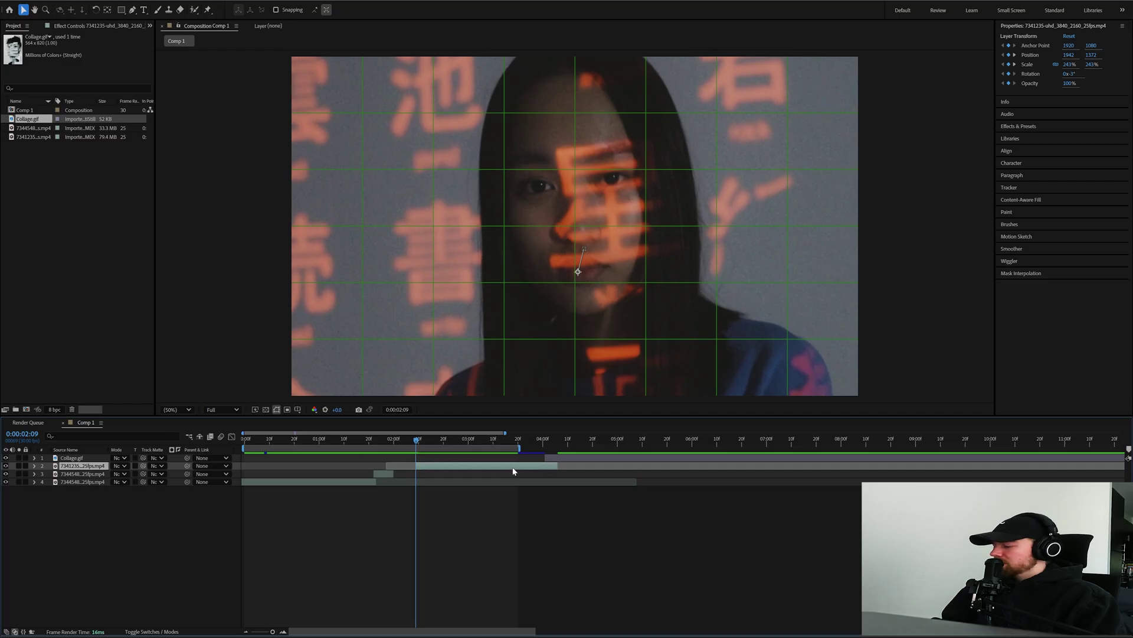
pyautogui.hotkey('ctrl', 'd')
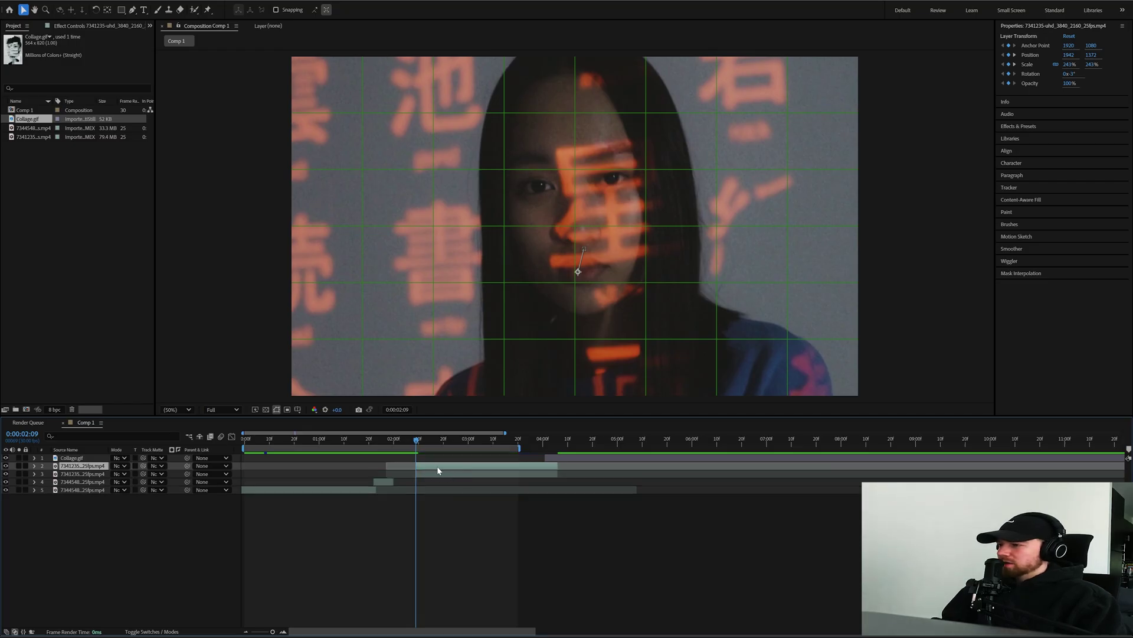
# Pre-compose the duplicated 7341235 clip with all attributes moved into the new composition, and freeze its frame at 0:00:02:09.
pyautogui.hotkey('ctrl', 'shift', 'c')
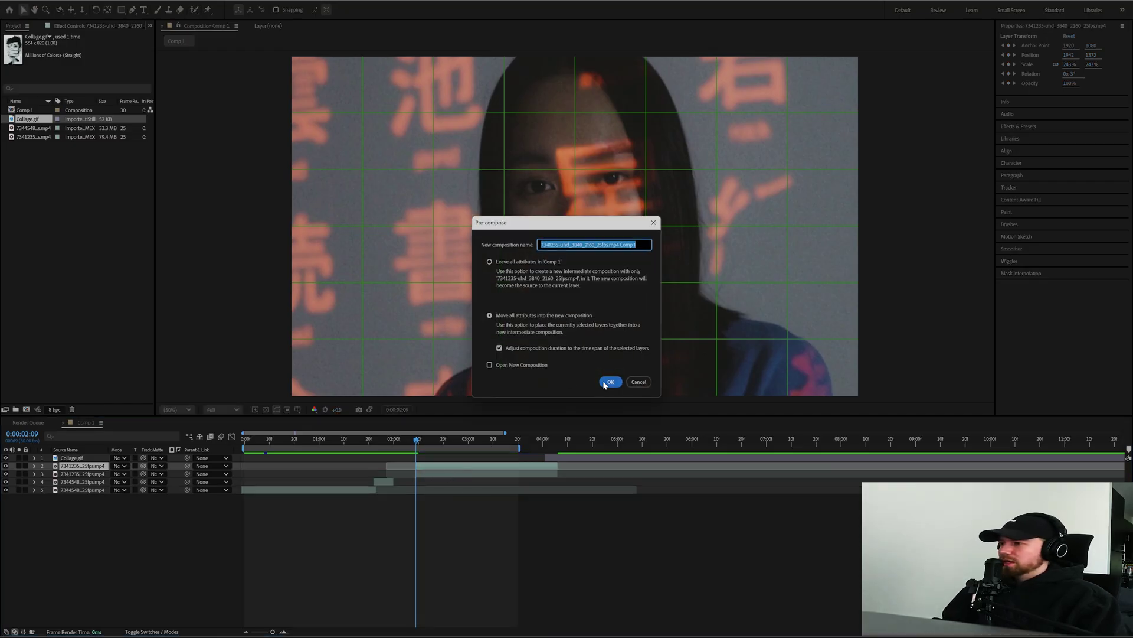
pyautogui.click(610, 381)
pyautogui.rightClick(424, 466)
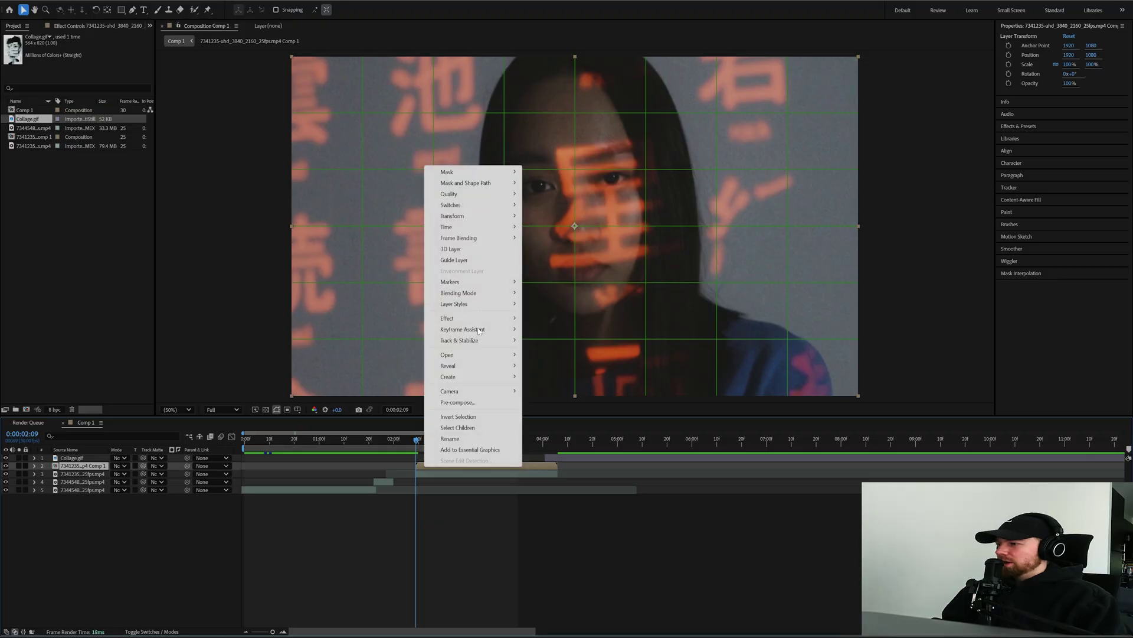
pyautogui.moveTo(502, 229)
pyautogui.click(552, 261)
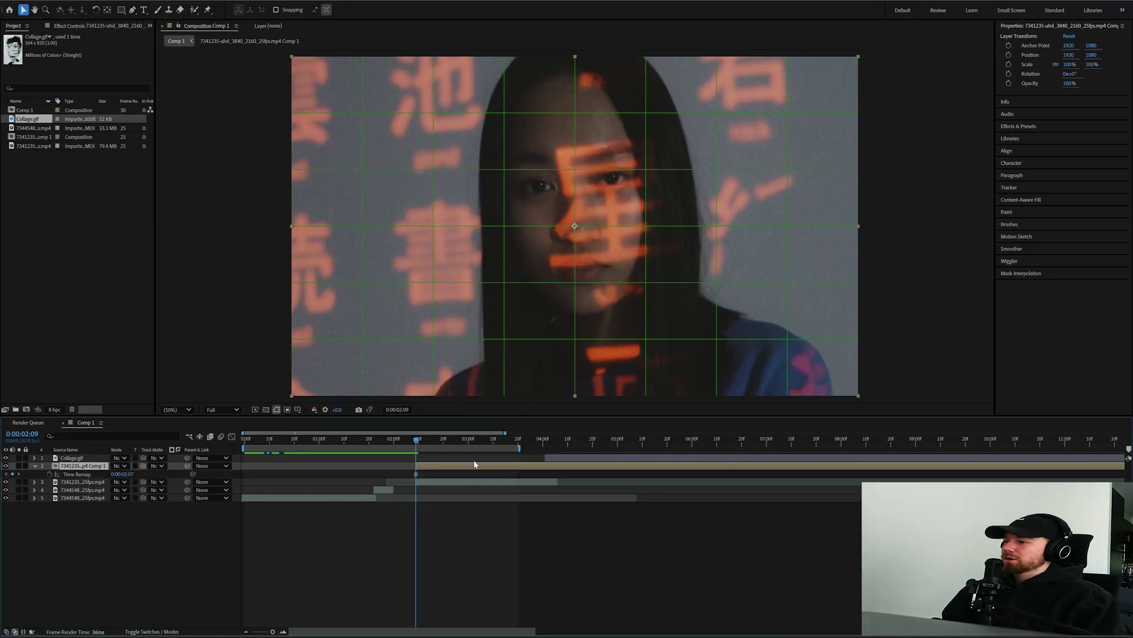
# Trim the frozen 7341235 precomp to a short segment just before the 7341235 clip and reorder it beneath that clip.
pyautogui.moveTo(416, 449)
pyautogui.mouseDown()
pyautogui.moveTo(395, 442)
pyautogui.moveTo(400, 466)
pyautogui.moveTo(416, 444)
pyautogui.moveTo(404, 443)
pyautogui.mouseUp()
pyautogui.hotkey('alt', ']')
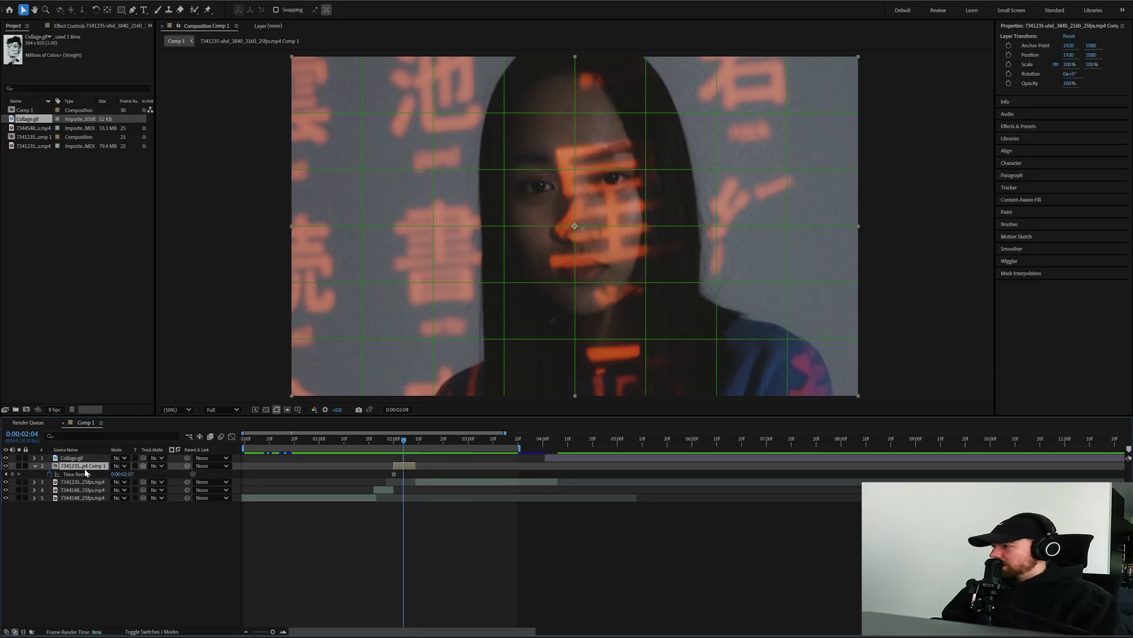
pyautogui.moveTo(85, 471); pyautogui.dragTo(85, 486)
# Shorten the frozen 7344548 segment and shift the 7341235 clip and its frozen precomp earlier in the timeline.
pyautogui.click(364, 440)
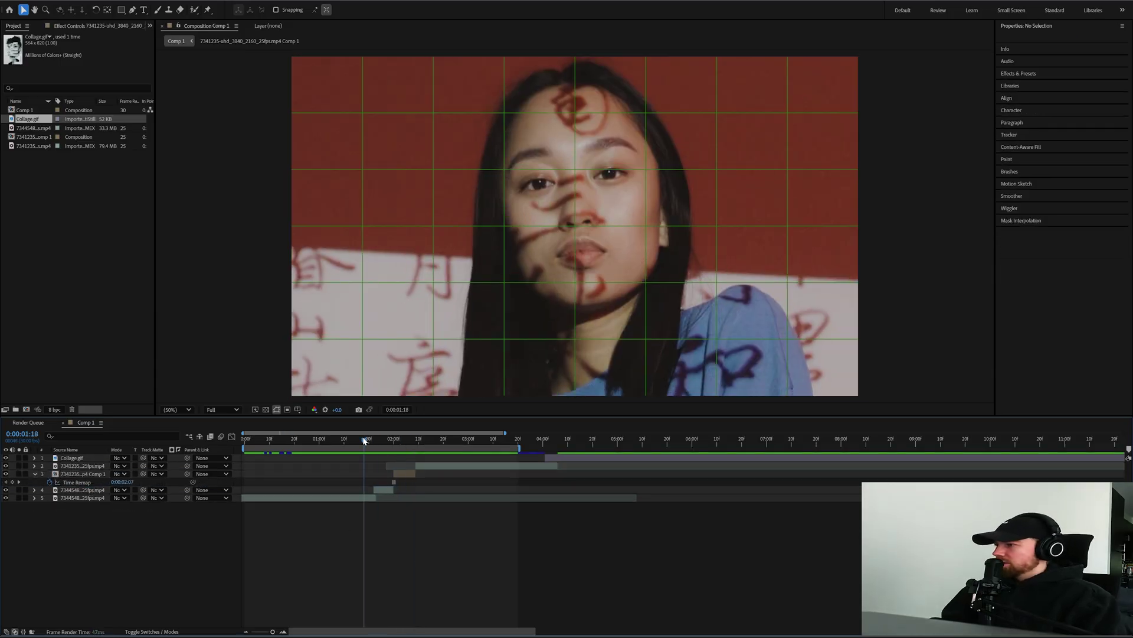
pyautogui.moveTo(364, 440); pyautogui.dragTo(384, 442)
pyautogui.press('space')
pyautogui.click(389, 490)
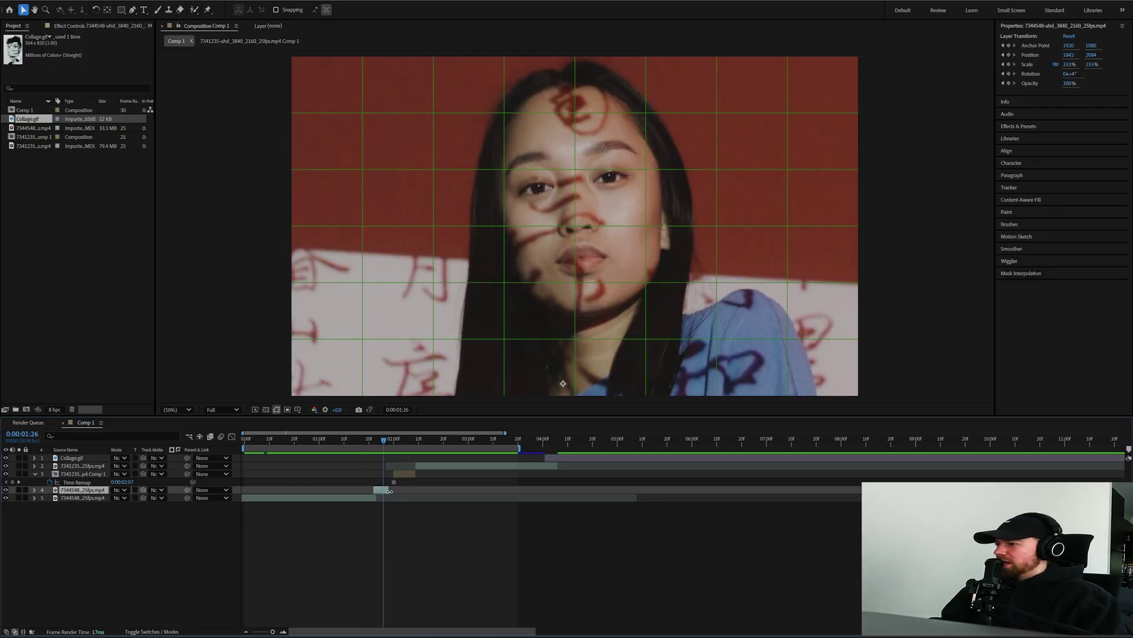
pyautogui.moveTo(417, 467); pyautogui.dragTo(416, 466)
pyautogui.keyDown('shift'); pyautogui.click(396, 475); pyautogui.keyUp('shift')
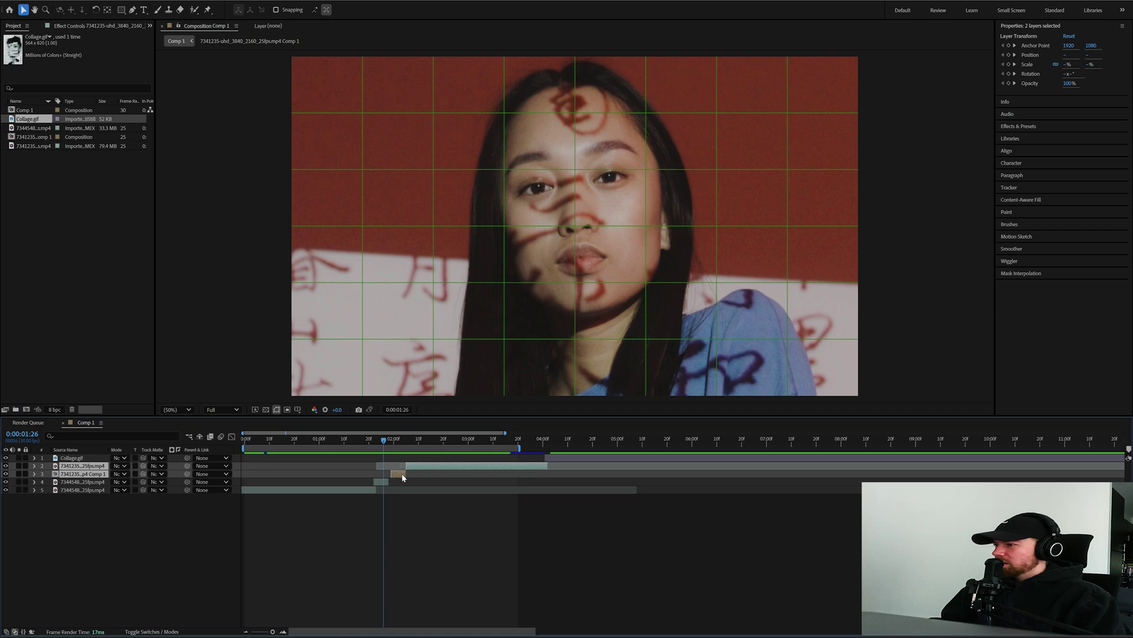
# Preview the transition between the clips from 0:00:01:13 and again from the start of the composition.
pyautogui.click(371, 460)
pyautogui.click(352, 441)
pyautogui.press('space')
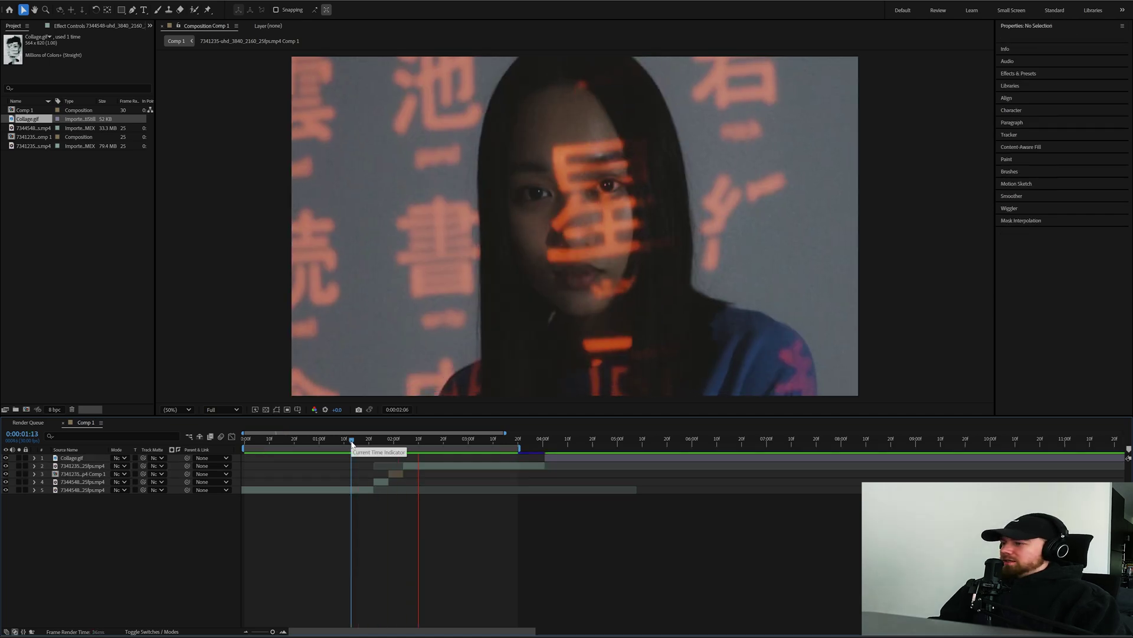
pyautogui.moveTo(352, 440); pyautogui.dragTo(188, 438)
pyautogui.press('space')
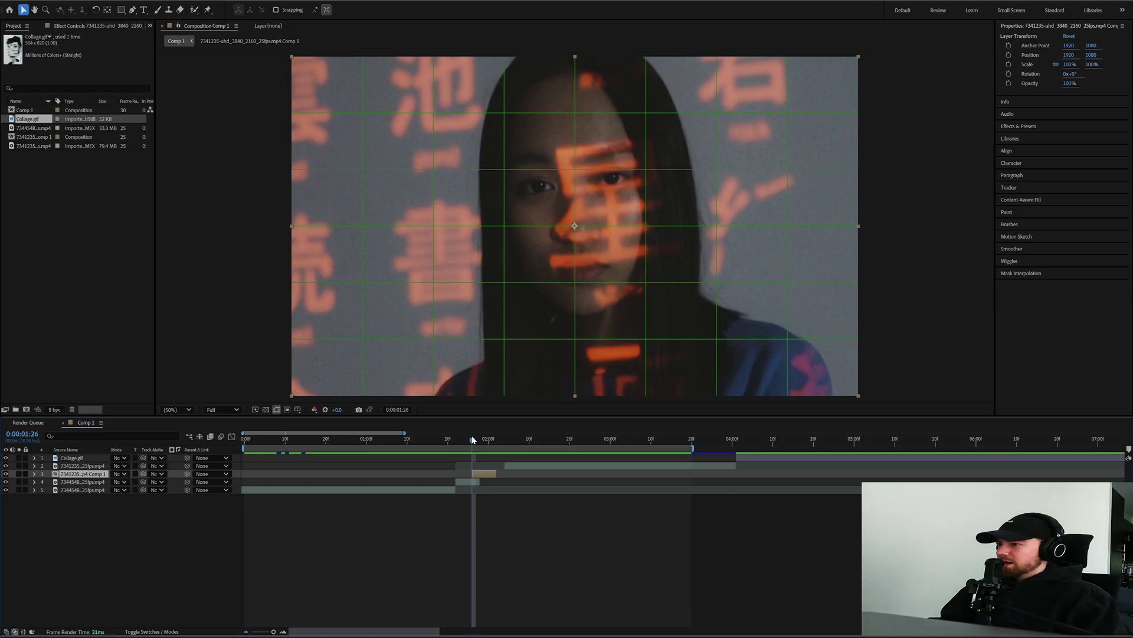
# Close the gap between the frozen precomp and the 7341235 clip, checking the overlap at 79% opacity before restoring the precomp to 100%.
pyautogui.press('t')
pyautogui.moveTo(116, 485); pyautogui.dragTo(109, 482)
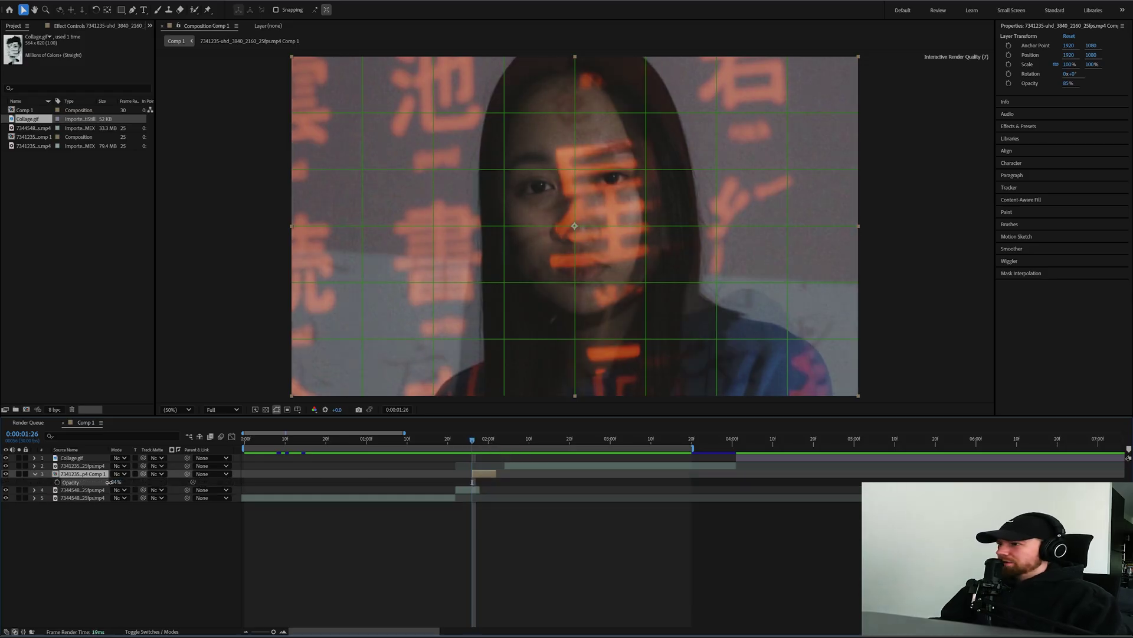
pyautogui.moveTo(511, 465); pyautogui.dragTo(504, 465)
pyautogui.moveTo(472, 440); pyautogui.dragTo(475, 441)
pyautogui.click(480, 474)
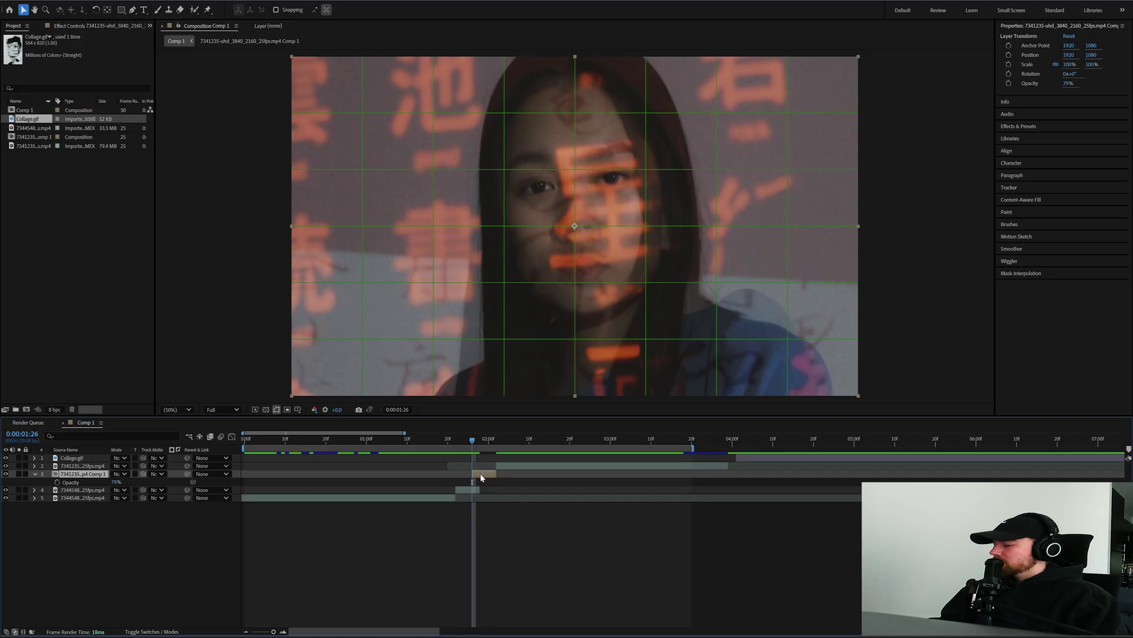
pyautogui.moveTo(116, 483); pyautogui.dragTo(467, 469)
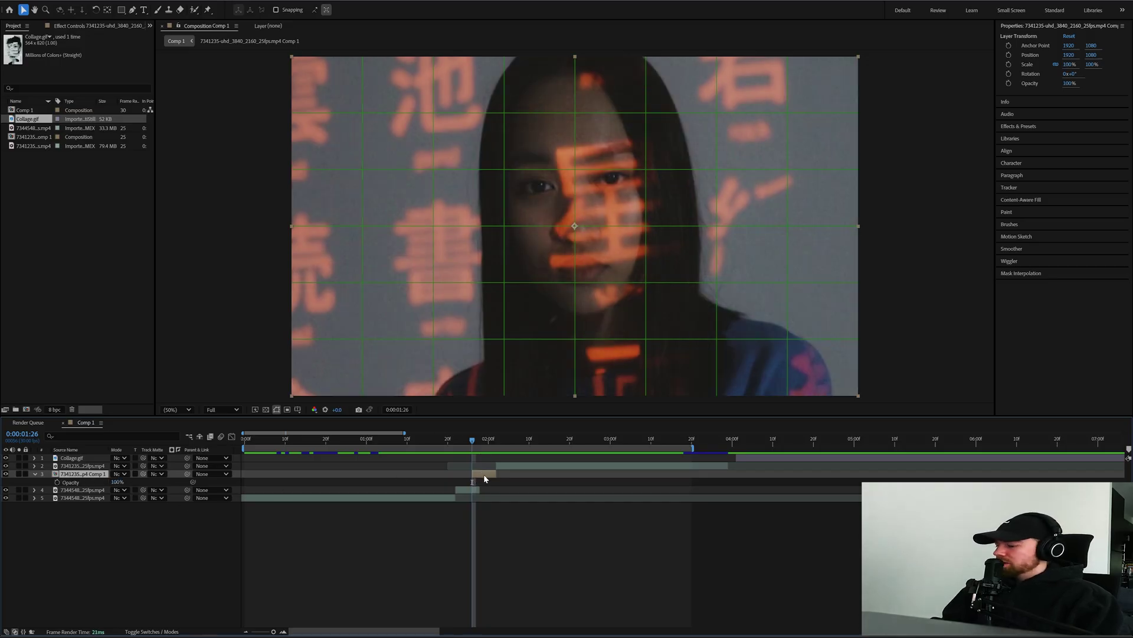
# Duplicate the frozen 7341235 precomp five times.
pyautogui.hotkey('ctrl', 'd')
pyautogui.hotkey('ctrl', 'd')
pyautogui.hotkey('ctrl', 'd')
pyautogui.hotkey('ctrl', 'd')
pyautogui.hotkey('ctrl', 'd')
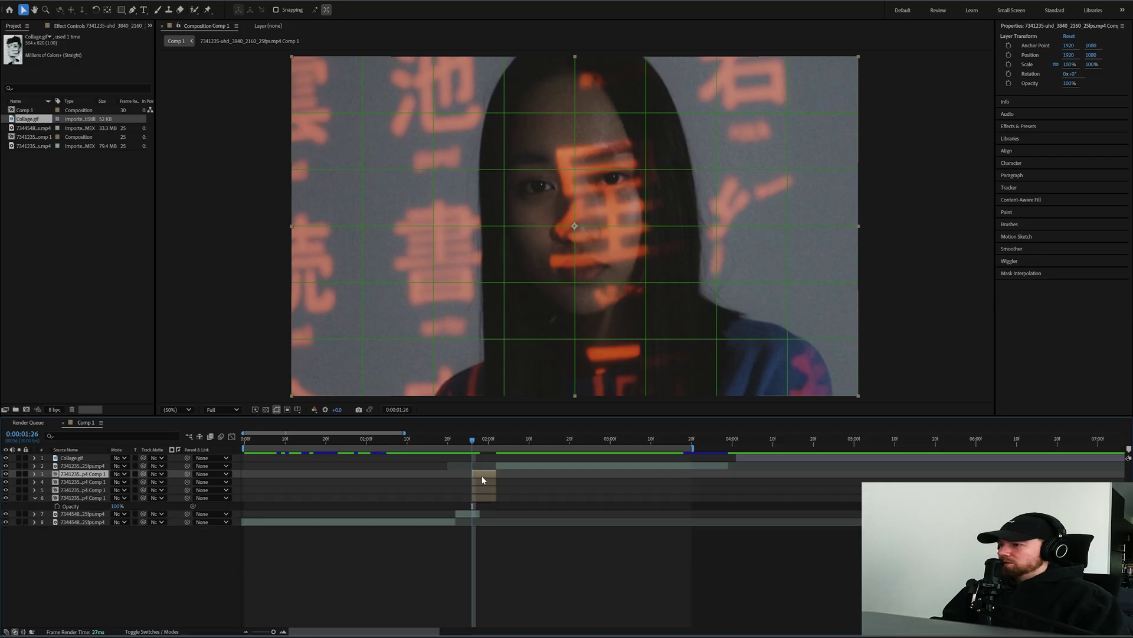
# Draw rectangular masks around the eye on the right side of the face on the top frozen copy and around the mouth on the second.
pyautogui.click(121, 10)
pyautogui.moveTo(582, 149)
pyautogui.mouseDown()
pyautogui.moveTo(596, 198)
pyautogui.moveTo(641, 203)
pyautogui.mouseUp()
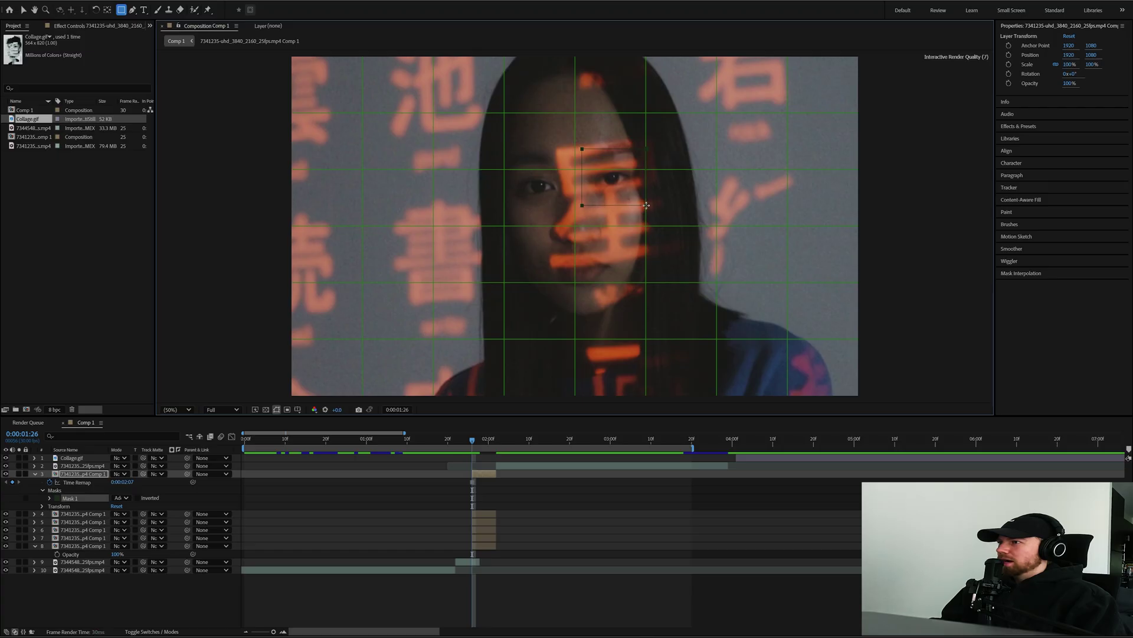
pyautogui.click(24, 13)
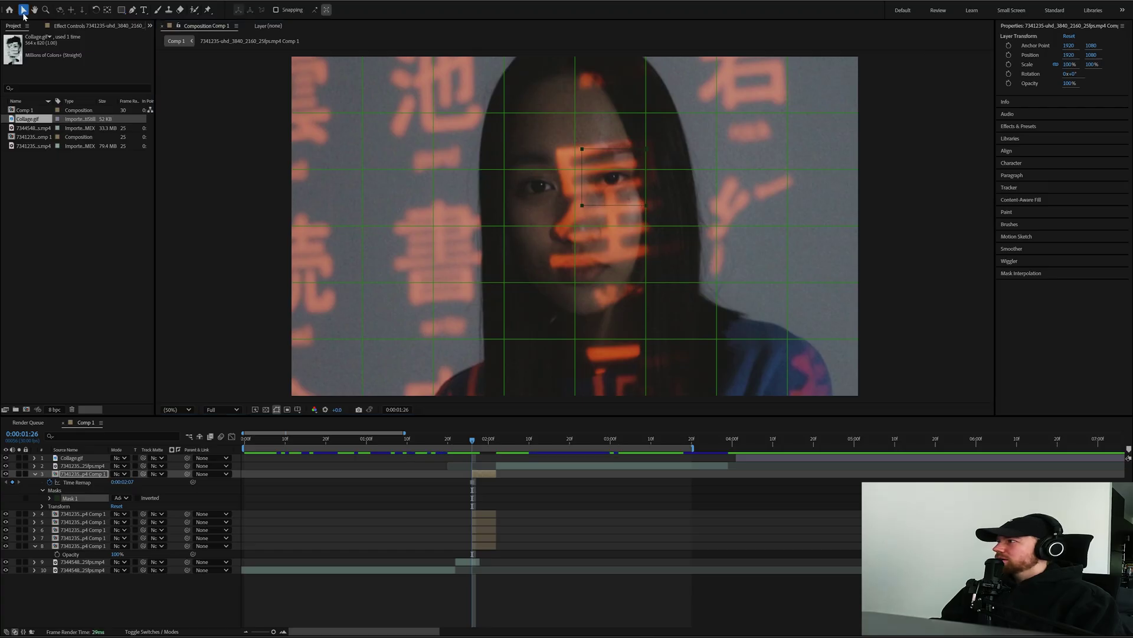
pyautogui.click(479, 516)
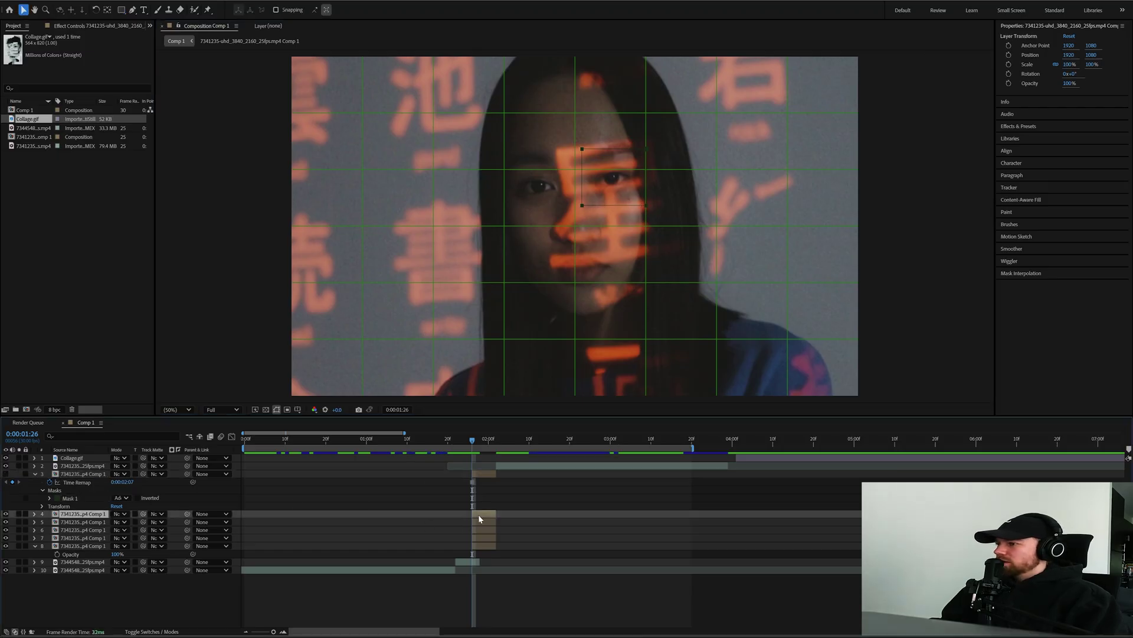
pyautogui.click(121, 11)
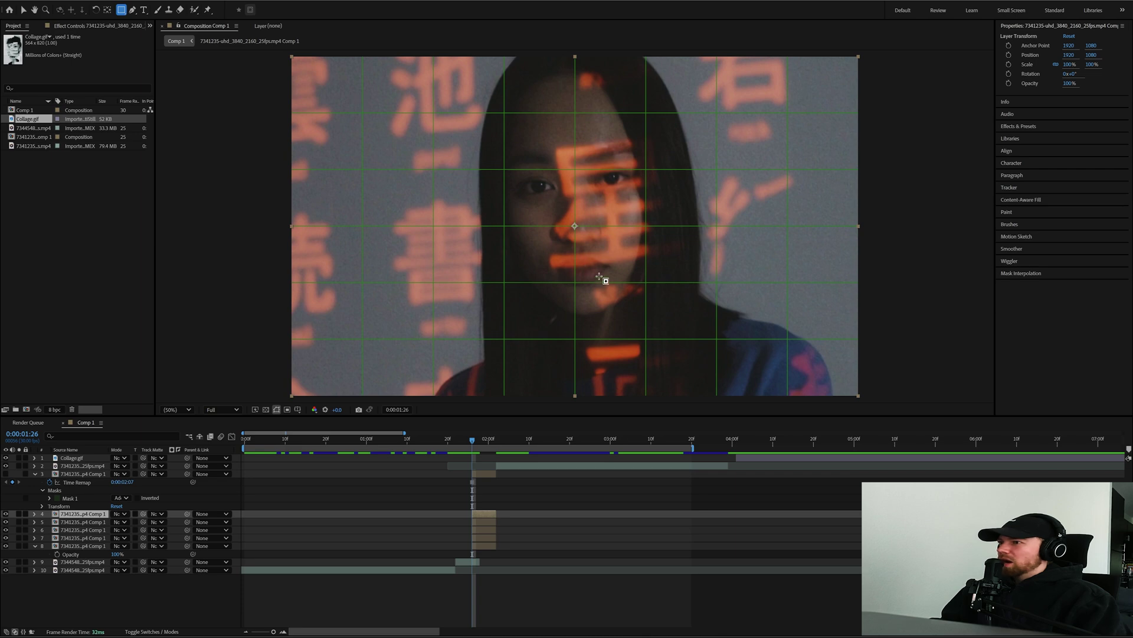
pyautogui.moveTo(562, 264); pyautogui.dragTo(585, 267)
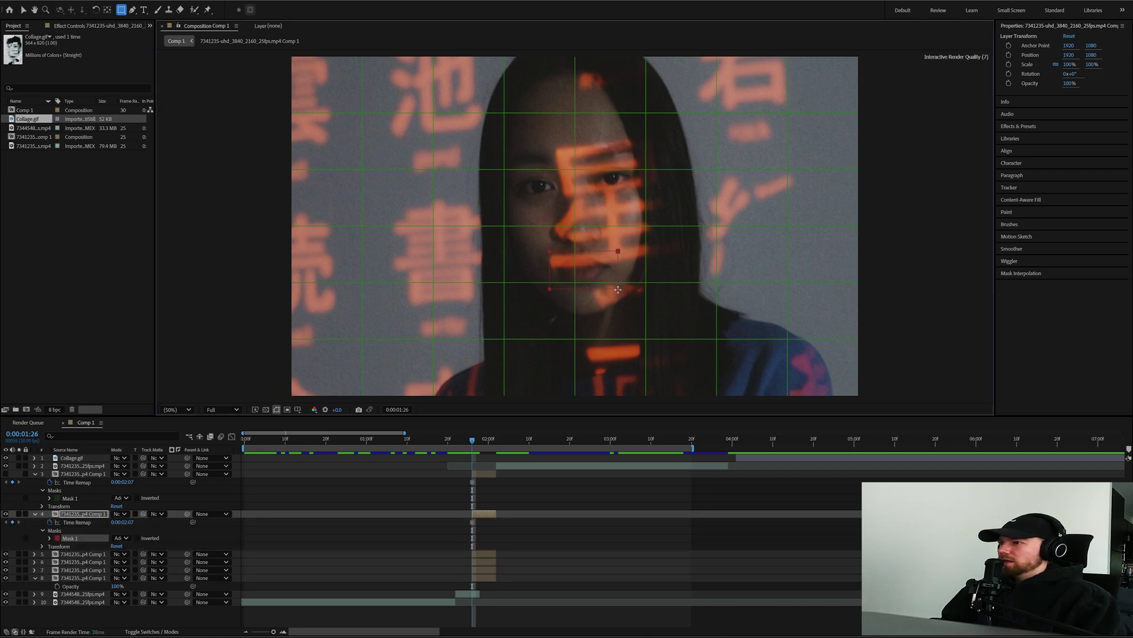
pyautogui.press('v')
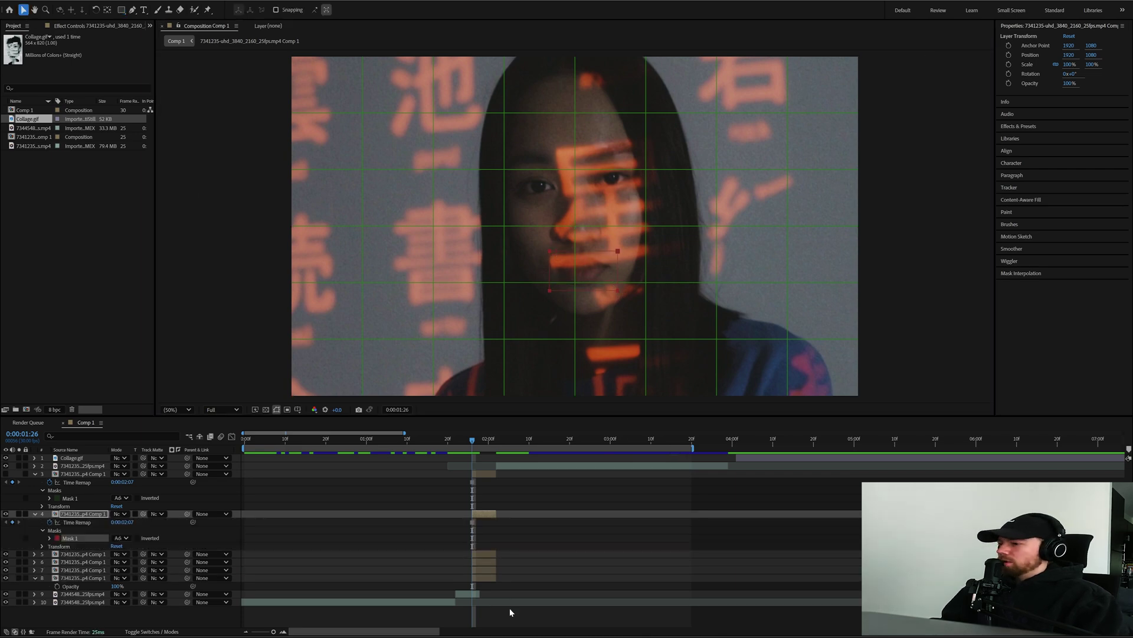
# Draw rectangular masks around the eye on the left side of the face on the third copy and a tall vertical face strip on the fourth.
pyautogui.click(489, 557)
pyautogui.click(124, 10)
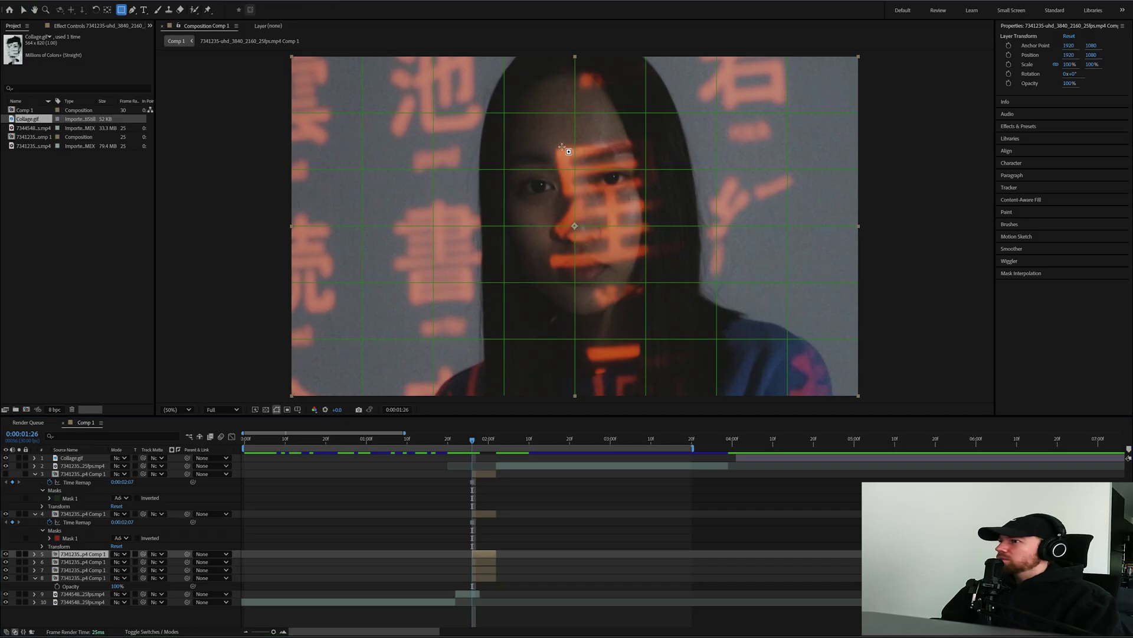
pyautogui.moveTo(501, 160); pyautogui.dragTo(567, 211)
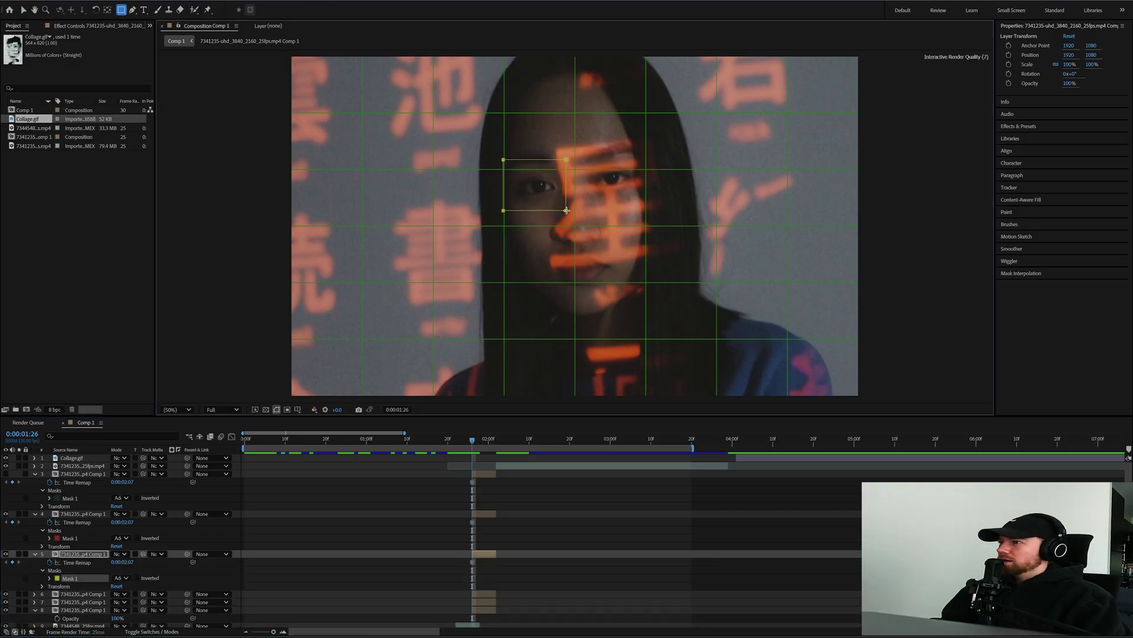
pyautogui.click(488, 594)
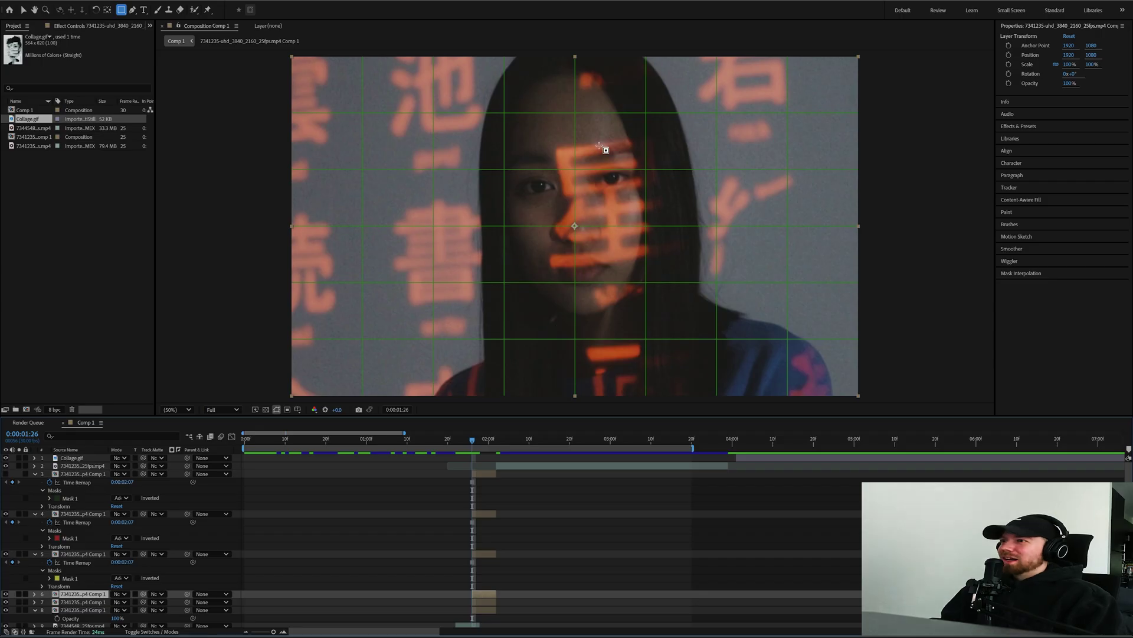
pyautogui.moveTo(639, 66); pyautogui.dragTo(593, 353)
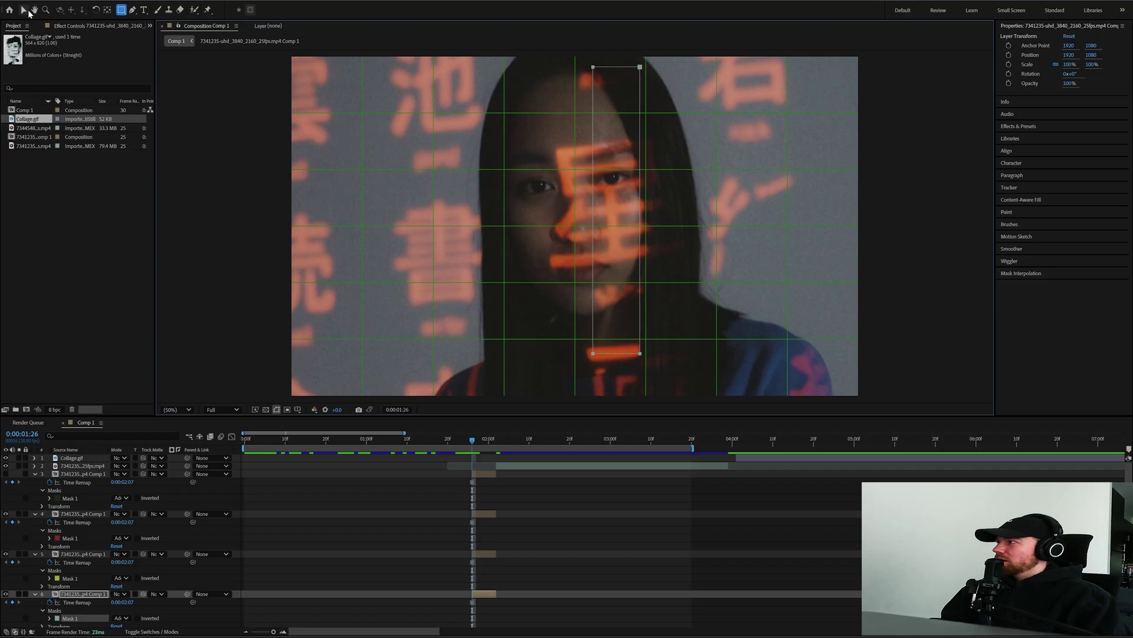
# Mask the fifth frozen copy with a wide, thin rectangle running across both eyes and beyond the hair, with the playhead at 0:00:01:28.
pyautogui.click(24, 10)
pyautogui.scroll(-2, 493, 546)
pyautogui.click(487, 591)
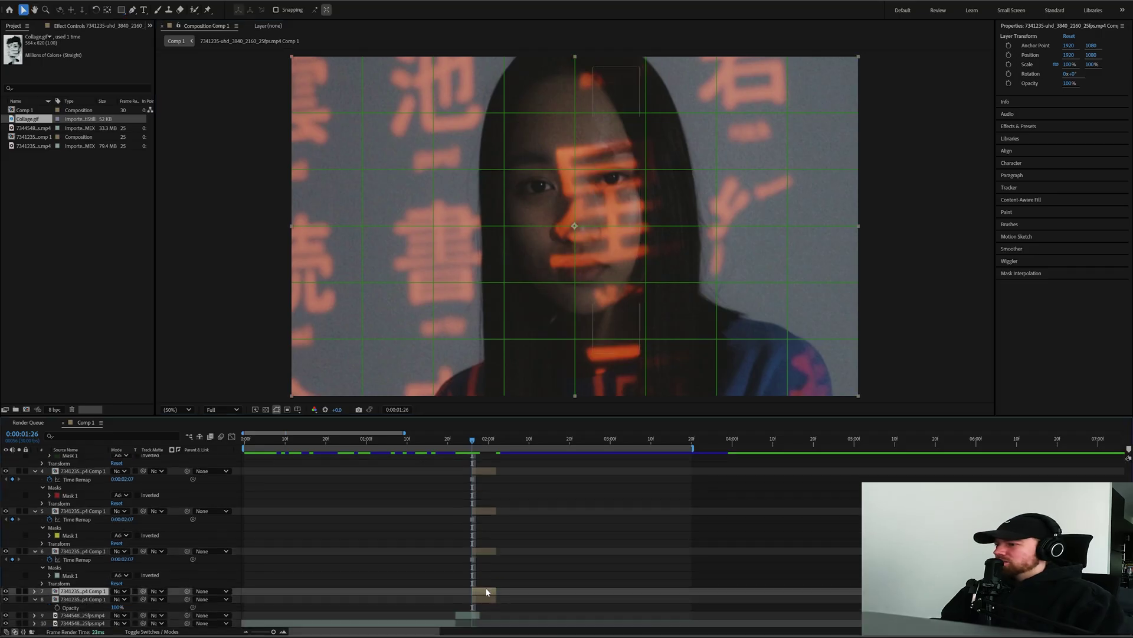
pyautogui.click(484, 599)
pyautogui.click(486, 590)
pyautogui.press('pagedown')
pyautogui.press('pagedown')
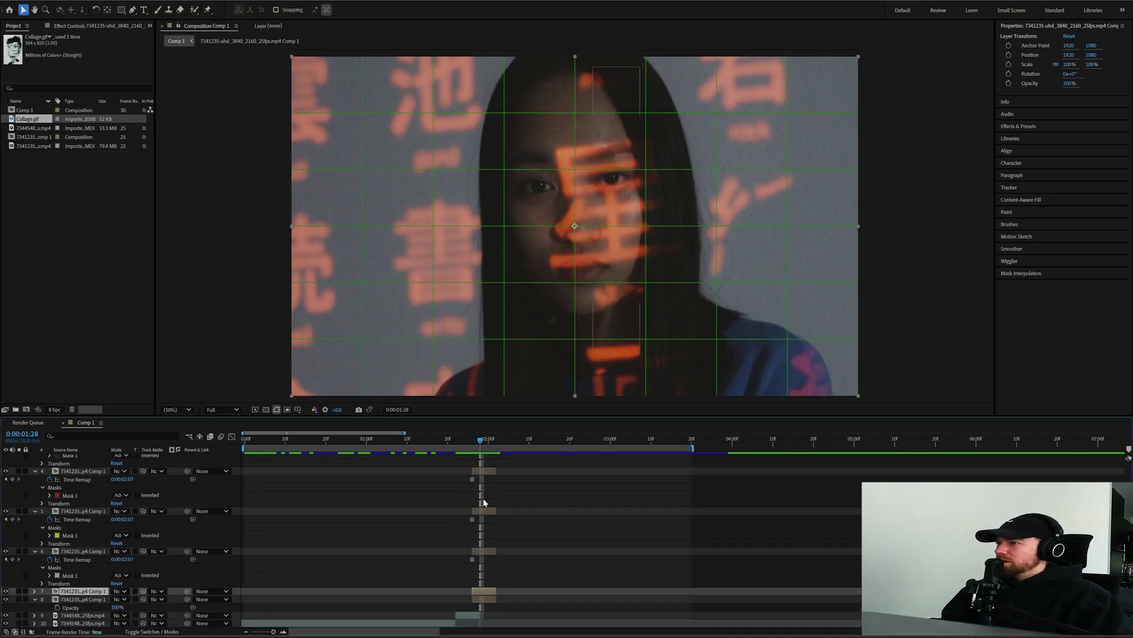
pyautogui.click(121, 10)
pyautogui.moveTo(443, 163); pyautogui.dragTo(732, 206)
pyautogui.click(23, 9)
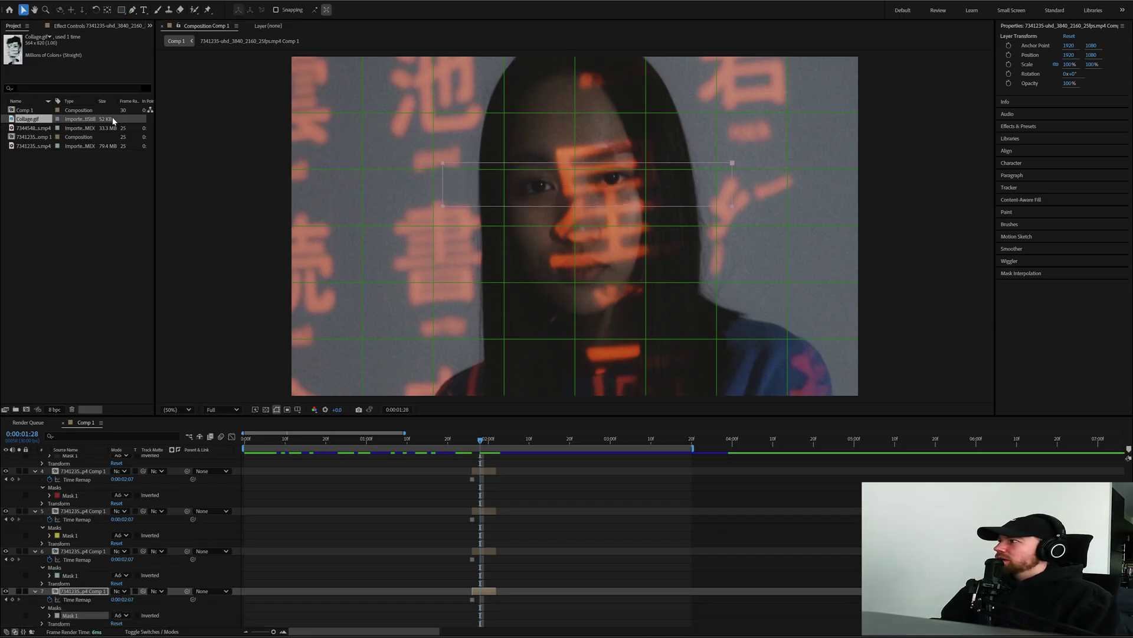
# Select the bottom frozen copy and activate the Rectangle tool for masking.
pyautogui.scroll(-2, 476, 517)
pyautogui.click(490, 597)
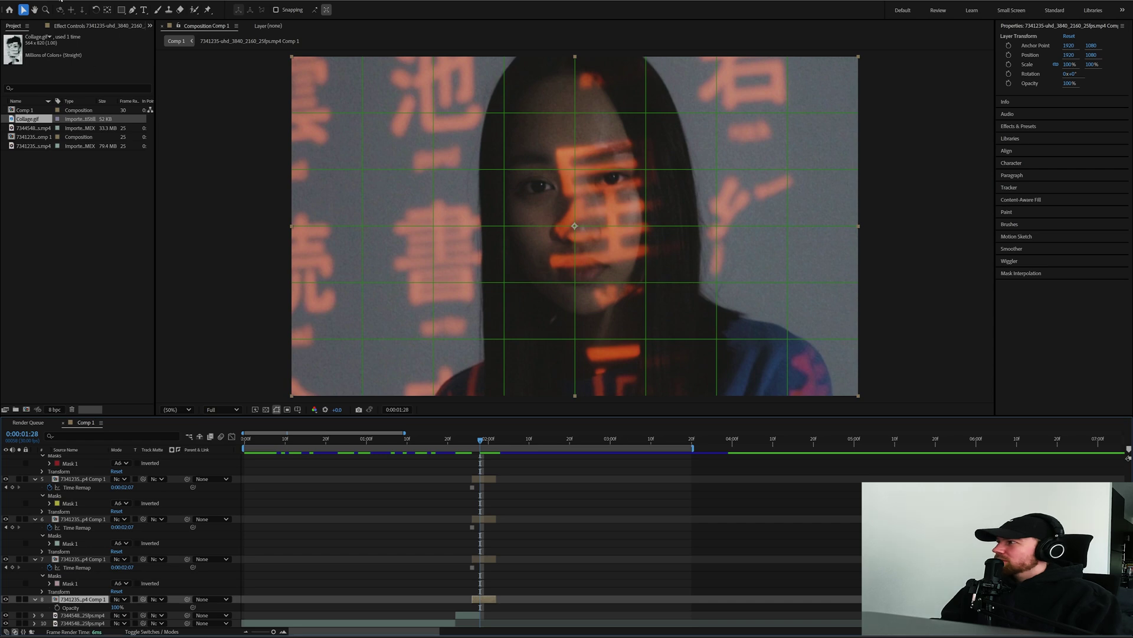
pyautogui.click(122, 10)
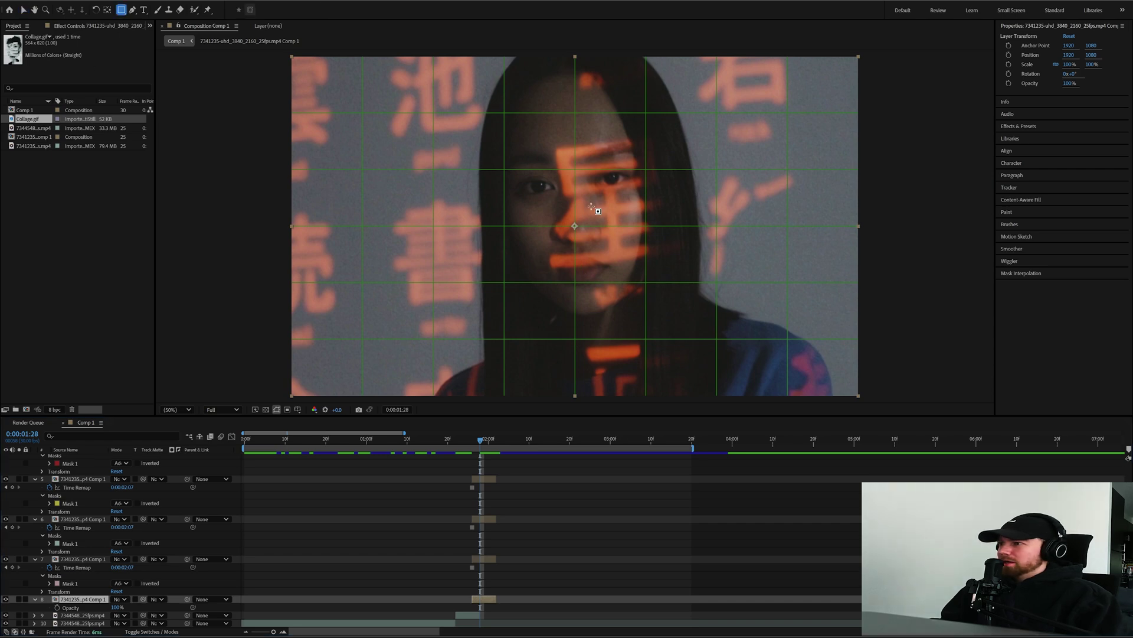
pyautogui.moveTo(593, 203)
pyautogui.mouseDown()
pyautogui.moveTo(564, 263)
pyautogui.moveTo(556, 351)
pyautogui.mouseUp()
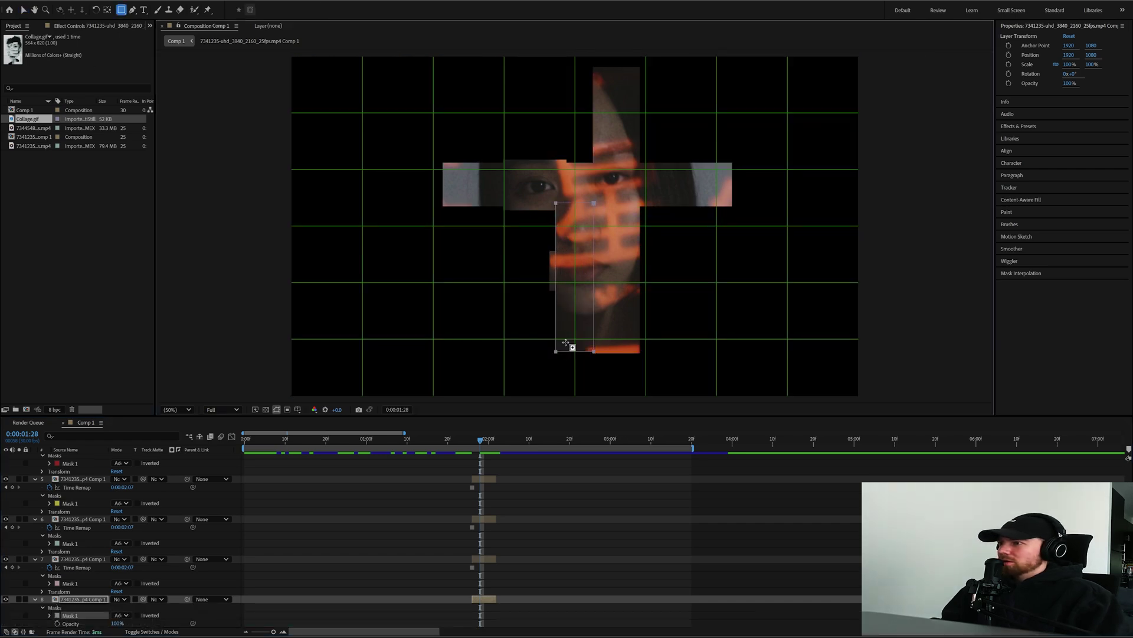
pyautogui.hotkey('ctrl', 'z')
pyautogui.moveTo(519, 162)
pyautogui.mouseDown()
pyautogui.moveTo(533, 236)
pyautogui.moveTo(532, 371)
pyautogui.mouseUp()
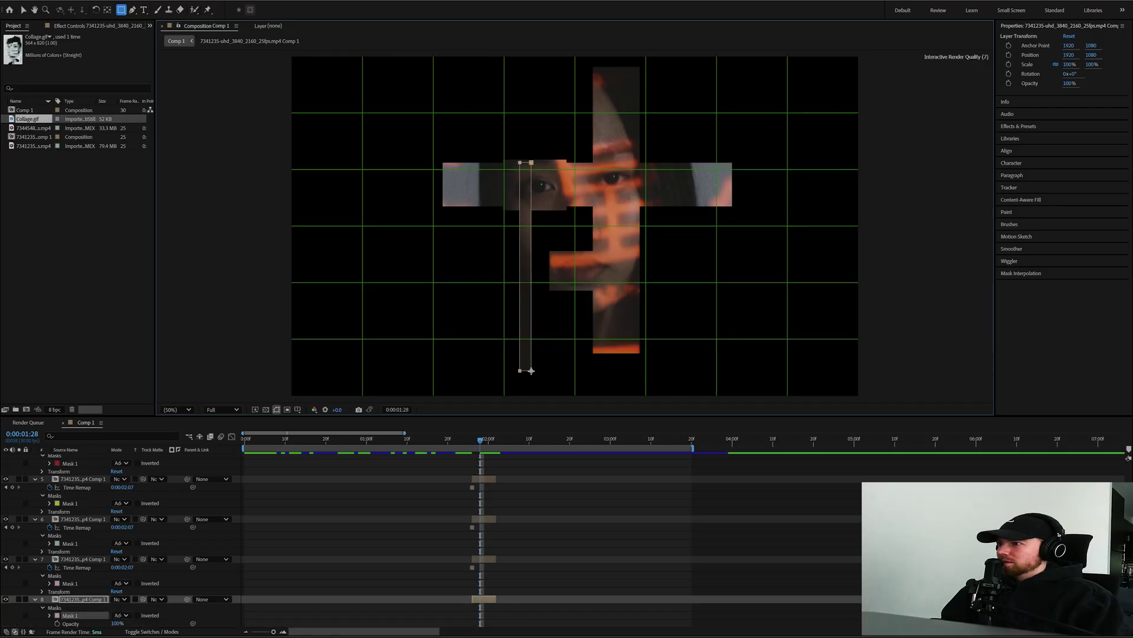
pyautogui.scroll(1, 607, 238)
pyautogui.scroll(-1, 607, 238)
pyautogui.hotkey('ctrl', 'z')
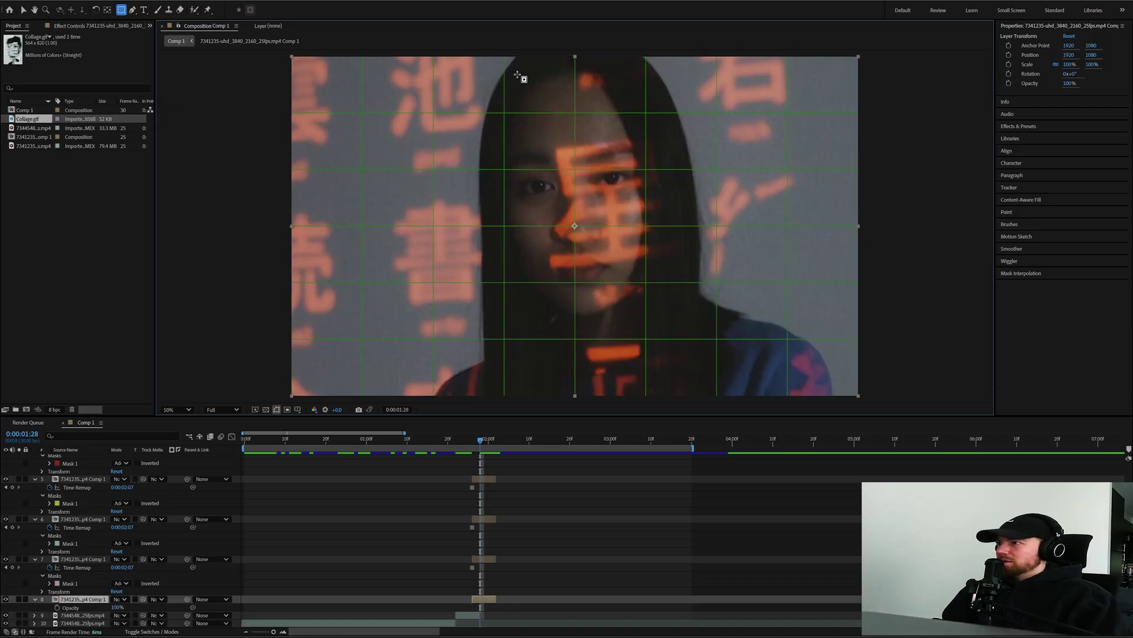
pyautogui.moveTo(518, 76); pyautogui.dragTo(541, 198)
pyautogui.hotkey('ctrl', 'z')
pyautogui.moveTo(323, 269); pyautogui.dragTo(568, 312)
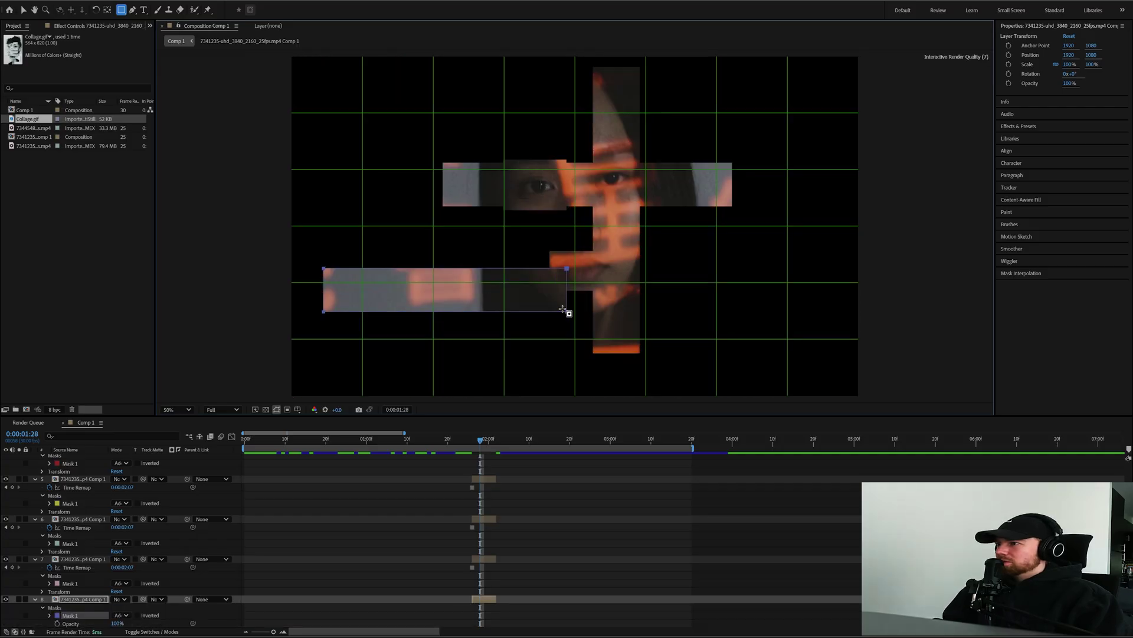
pyautogui.hotkey('ctrl', 'z')
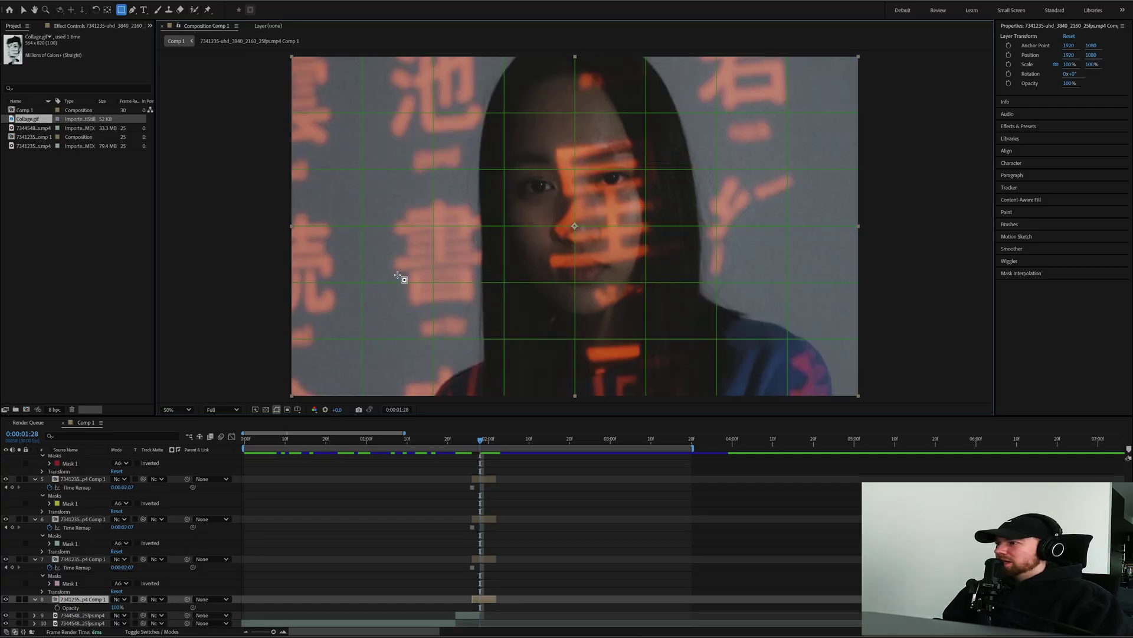
# Mask the bottom frozen copy with a horizontal strip from the background to the mouth, and view the collage at 0:00:01:29.
pyautogui.moveTo(395, 267)
pyautogui.mouseDown()
pyautogui.moveTo(573, 299)
pyautogui.moveTo(569, 282)
pyautogui.moveTo(572, 313)
pyautogui.moveTo(566, 299)
pyautogui.mouseUp()
pyautogui.click(618, 475)
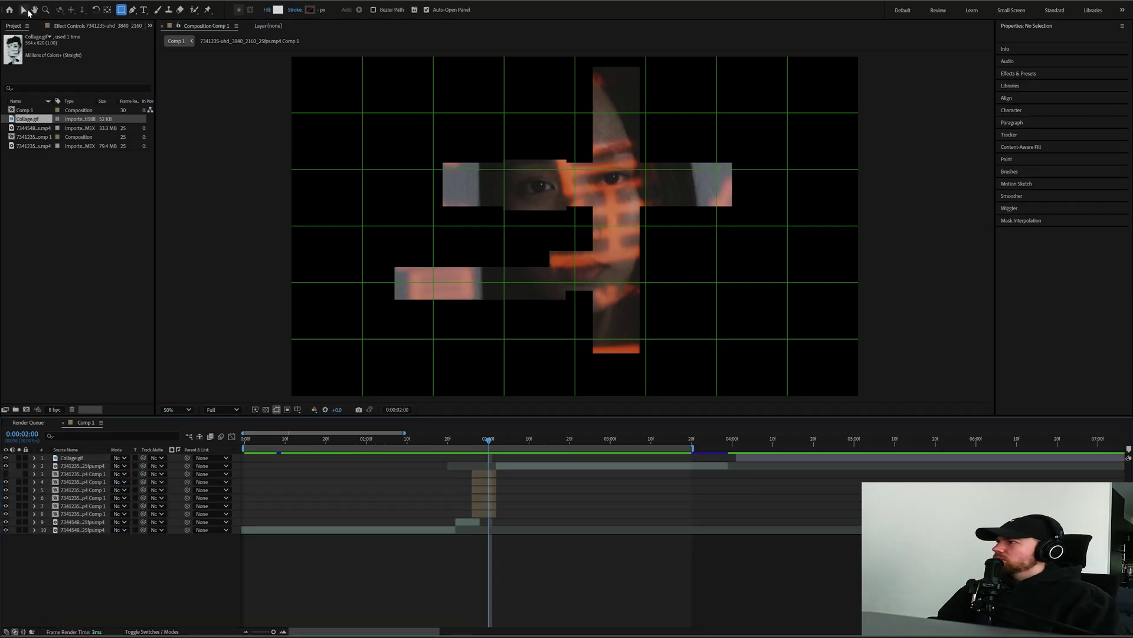
pyautogui.click(26, 10)
pyautogui.click(484, 440)
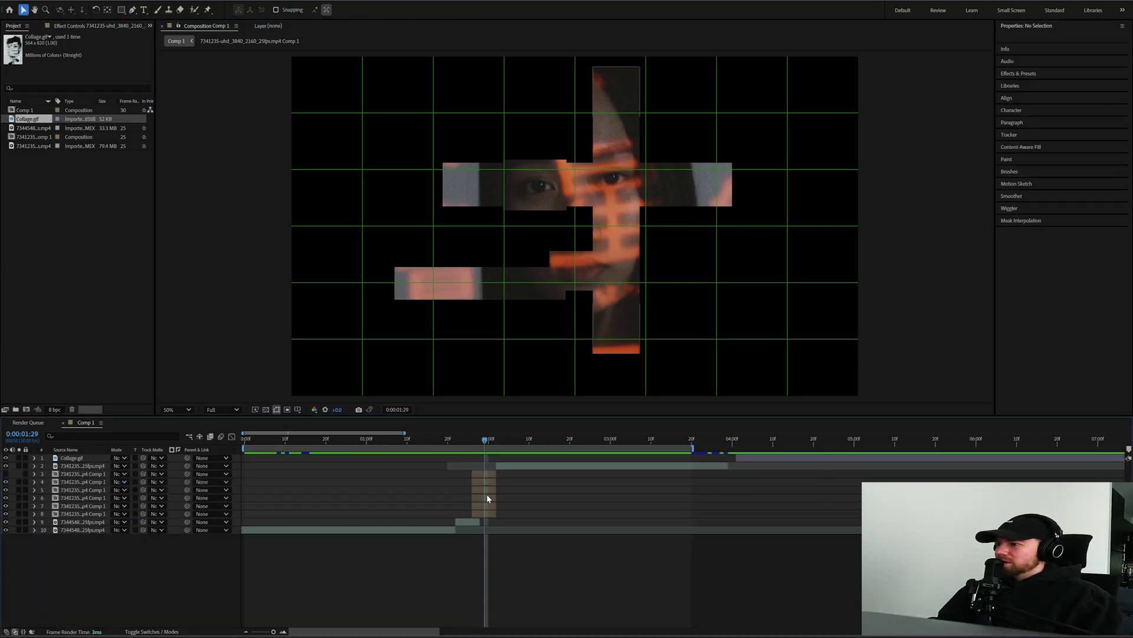
# Duplicate the lowest masked copy holding the horizontal mouth-level strip and delete the mask from the duplicate underneath.
pyautogui.click(488, 474)
pyautogui.click(494, 513)
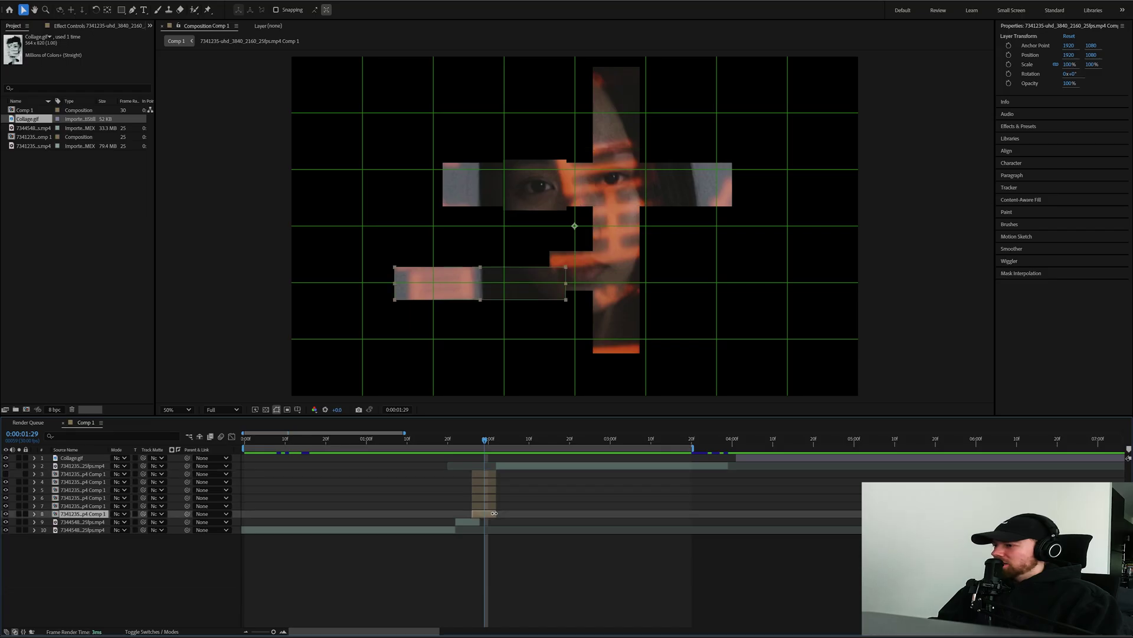
pyautogui.hotkey('ctrl', 'd')
pyautogui.click(487, 523)
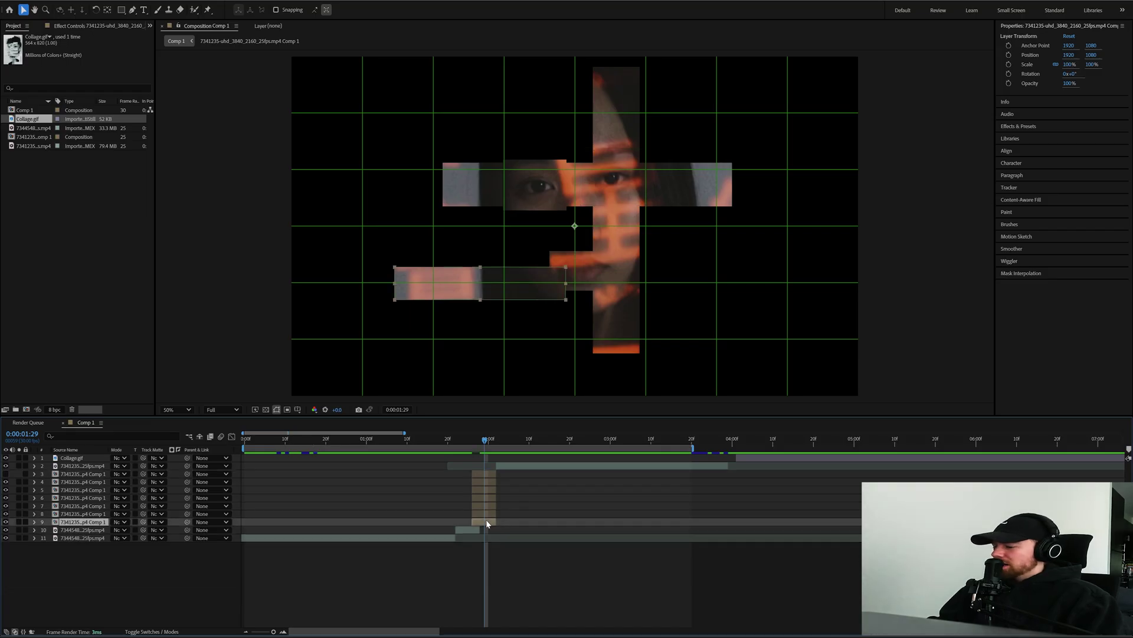
pyautogui.press('m')
pyautogui.press('Delete')
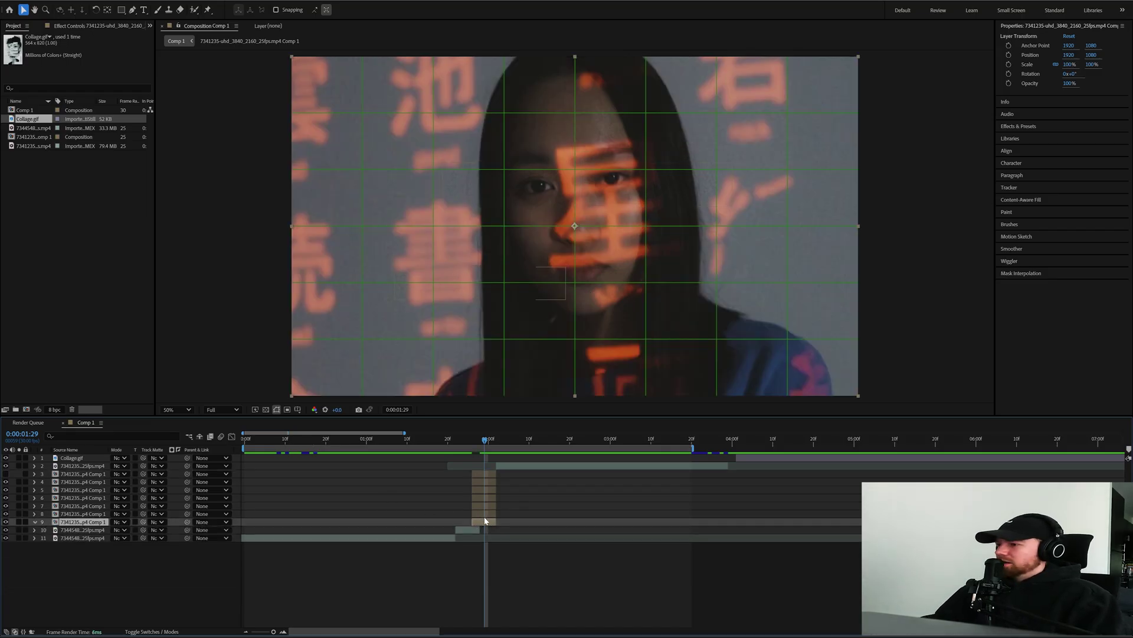
# Mask the unmasked copy with a large rectangle over the upper-left head and background, and shift the piece to about position 2048, 1224.
pyautogui.press('q')
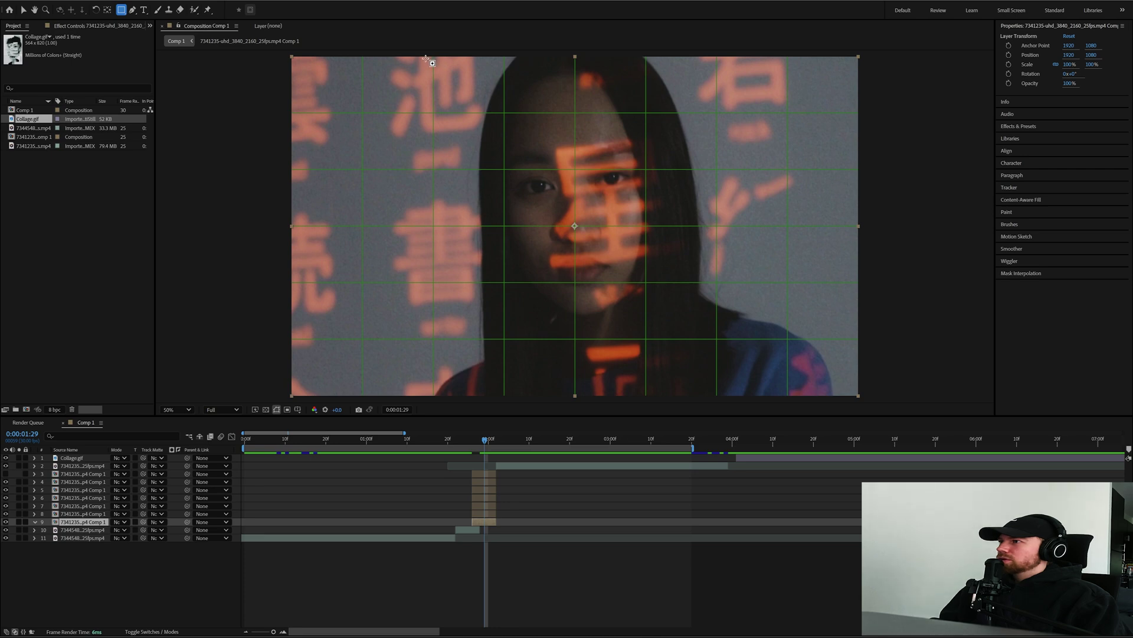
pyautogui.moveTo(425, 58); pyautogui.dragTo(611, 197)
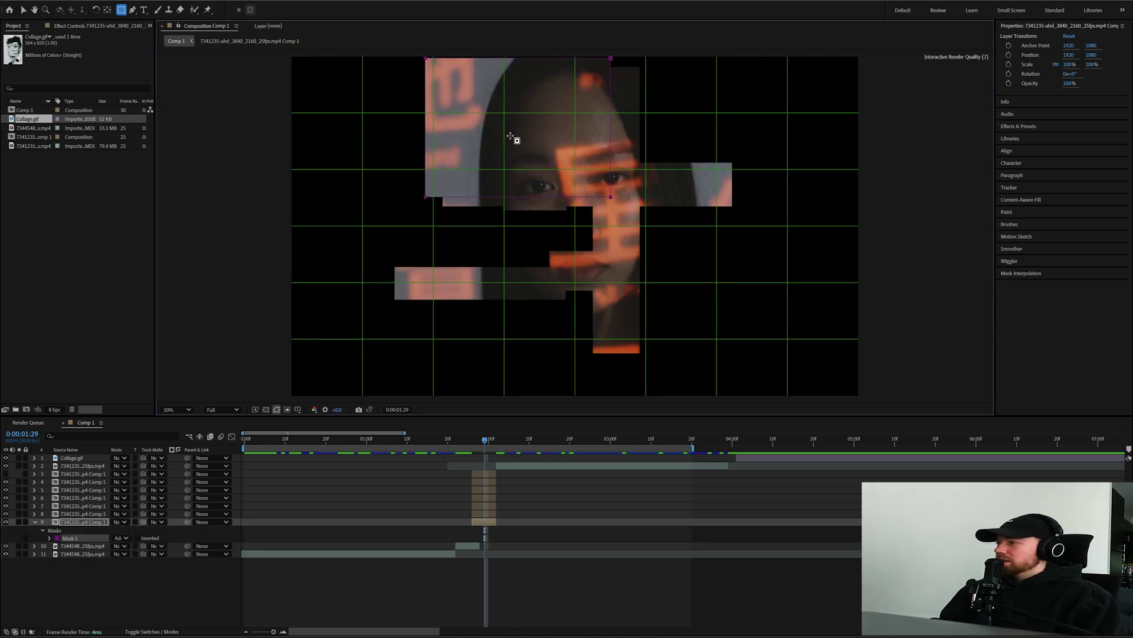
pyautogui.click(23, 10)
pyautogui.moveTo(536, 150)
pyautogui.mouseDown()
pyautogui.moveTo(543, 159)
pyautogui.moveTo(535, 132)
pyautogui.moveTo(550, 149)
pyautogui.mouseUp()
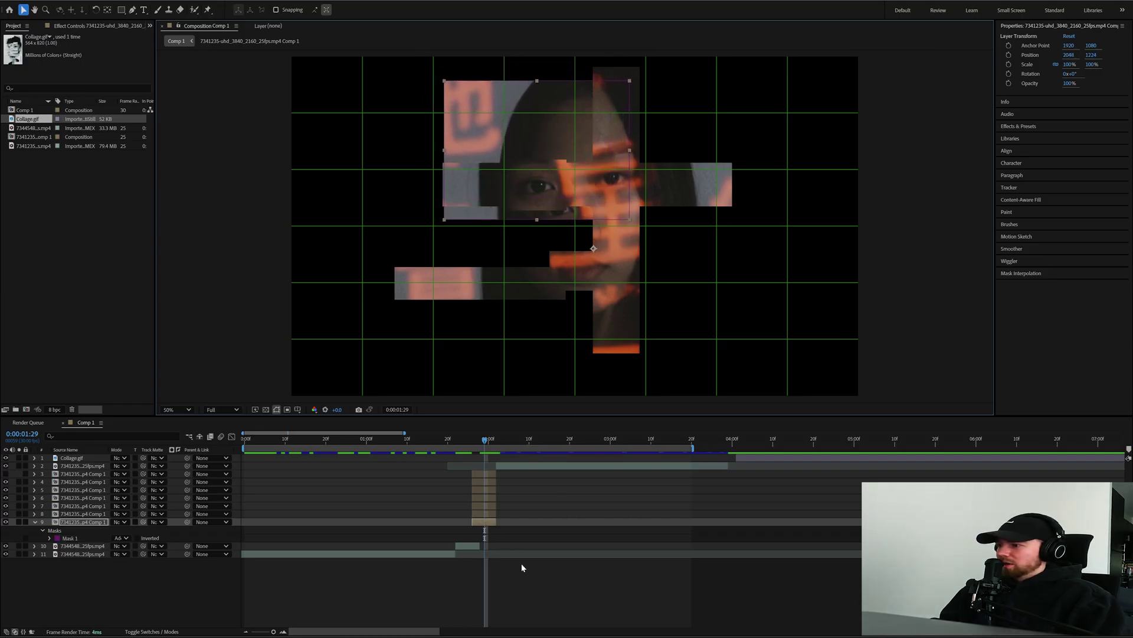
pyautogui.click(503, 545)
# Duplicate the large upper-left head piece and delete the masks from the lower duplicate.
pyautogui.click(483, 524)
pyautogui.hotkey('ctrl', 'd')
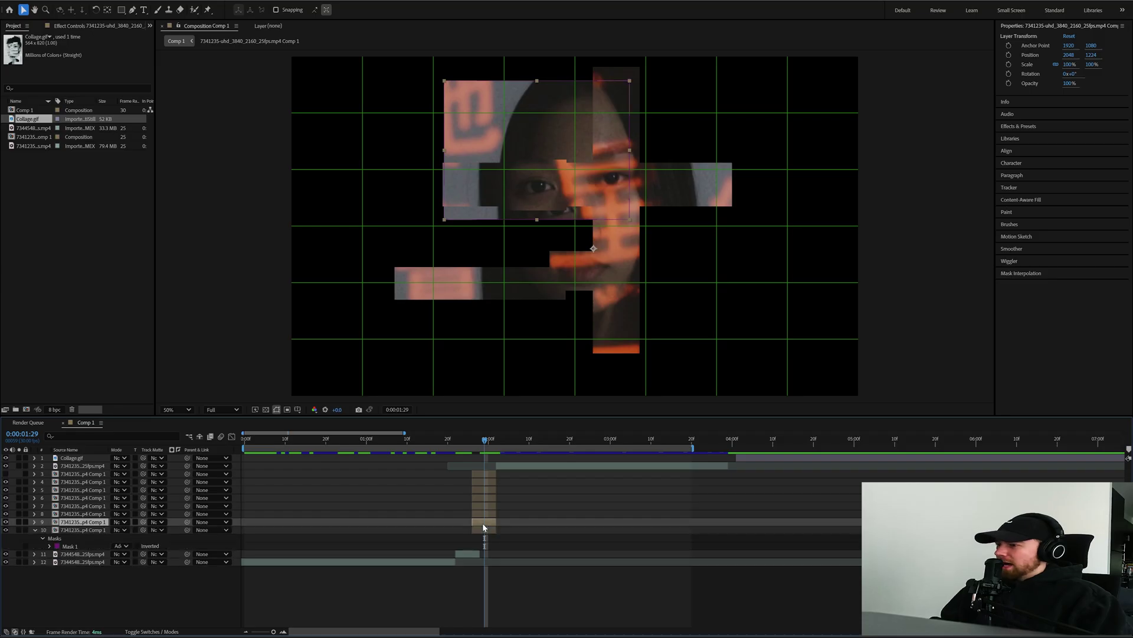
pyautogui.click(483, 531)
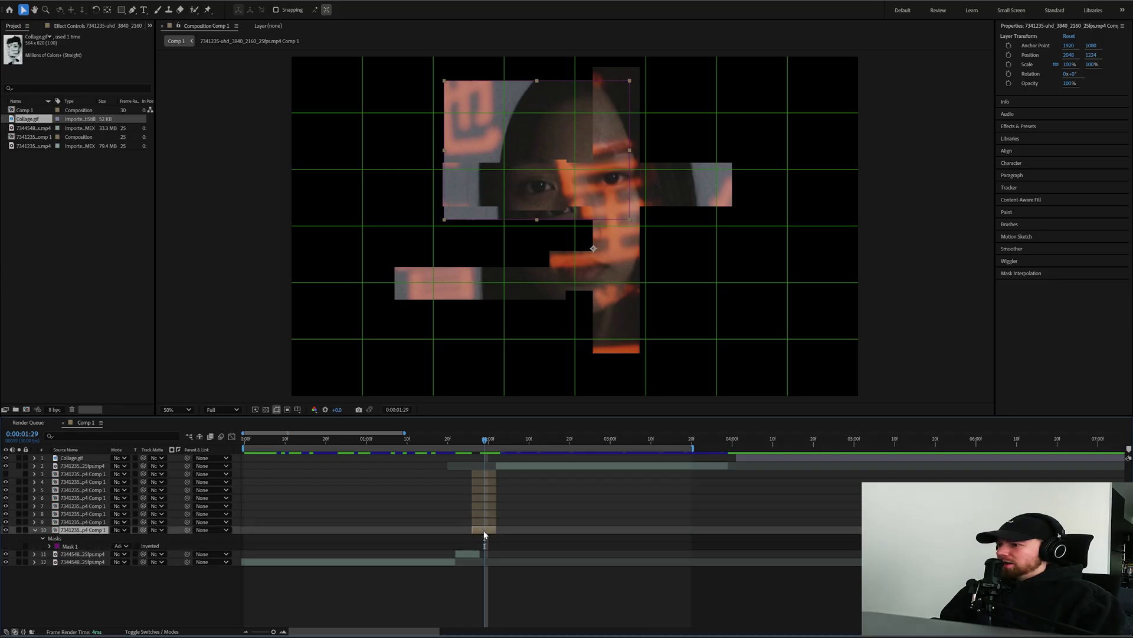
pyautogui.click(54, 538)
pyautogui.press('Delete')
# Mask the unmasked copy with a large rectangle from the nose to the lower-right shoulder, and move the piece up and left.
pyautogui.click(121, 9)
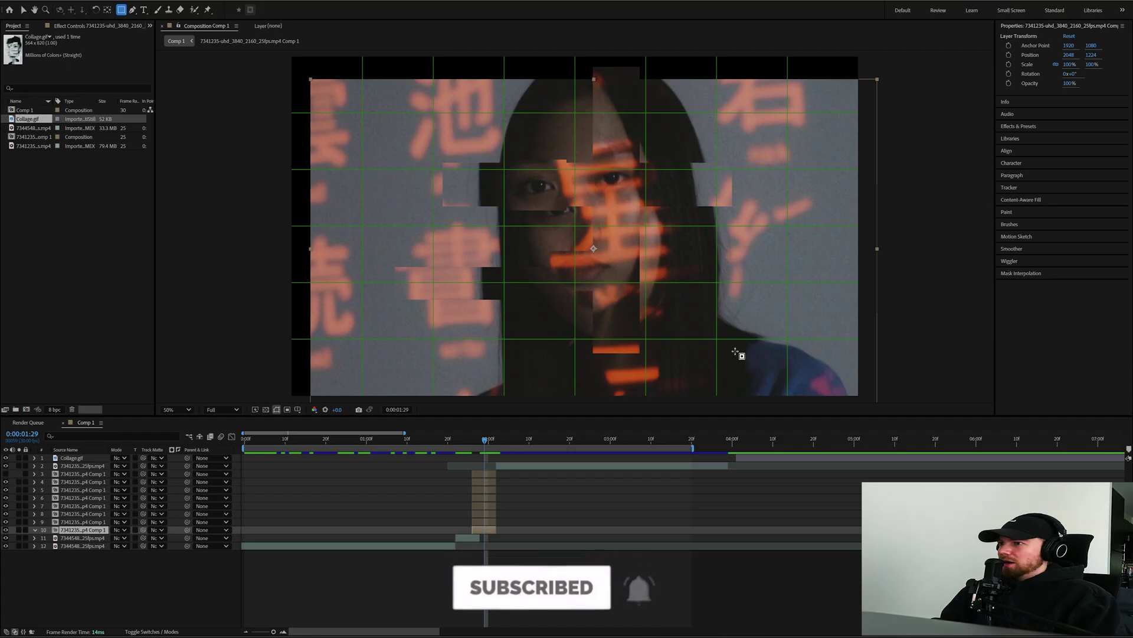
pyautogui.moveTo(765, 381); pyautogui.dragTo(560, 195)
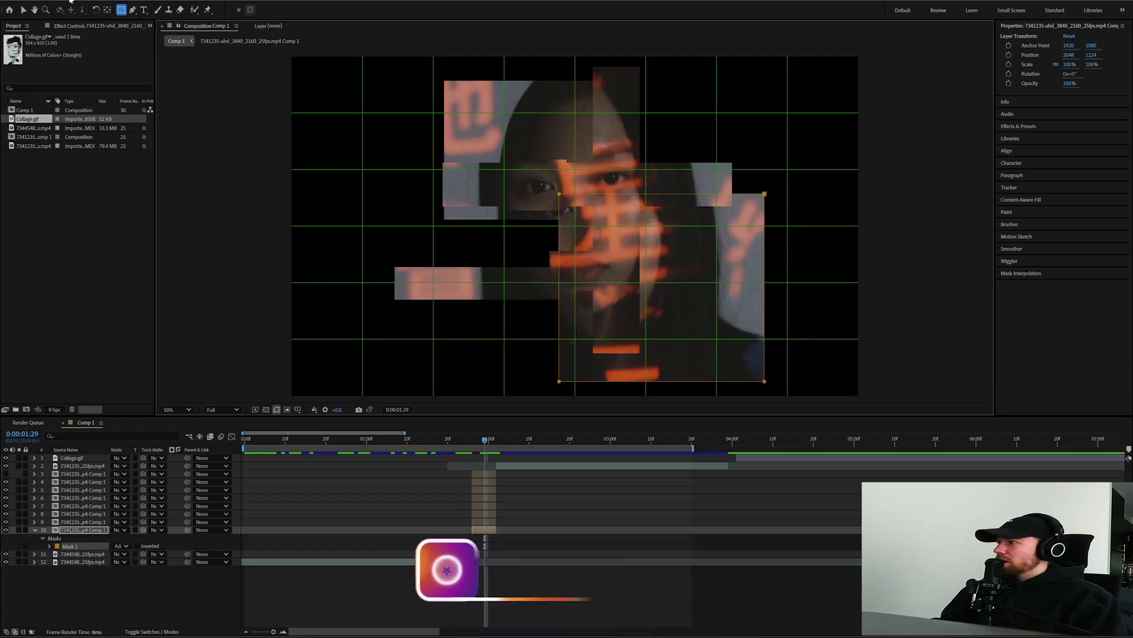
pyautogui.press('v')
pyautogui.moveTo(699, 358); pyautogui.dragTo(680, 336)
pyautogui.click(618, 599)
# Nudge the tall vertical face strip slightly right and down, and the left-side eye piece slightly left, to misalign them.
pyautogui.scroll(2, 580, 231)
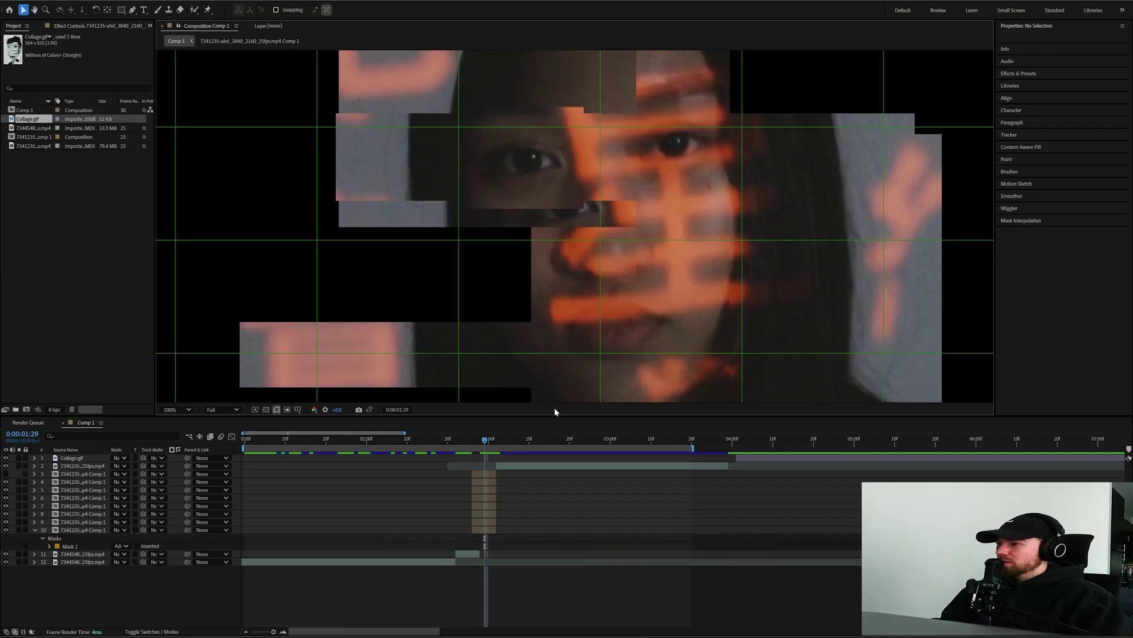
pyautogui.moveTo(663, 158); pyautogui.dragTo(674, 172)
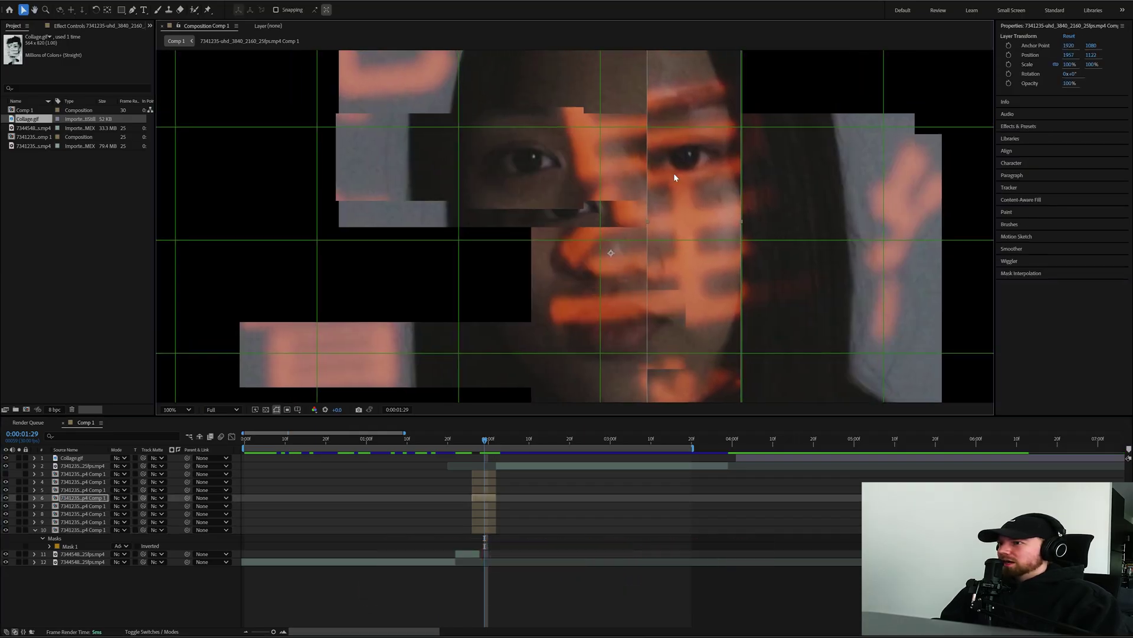
pyautogui.scroll(-2, 674, 172)
pyautogui.click(529, 198)
pyautogui.moveTo(535, 195); pyautogui.dragTo(526, 197)
pyautogui.click(627, 594)
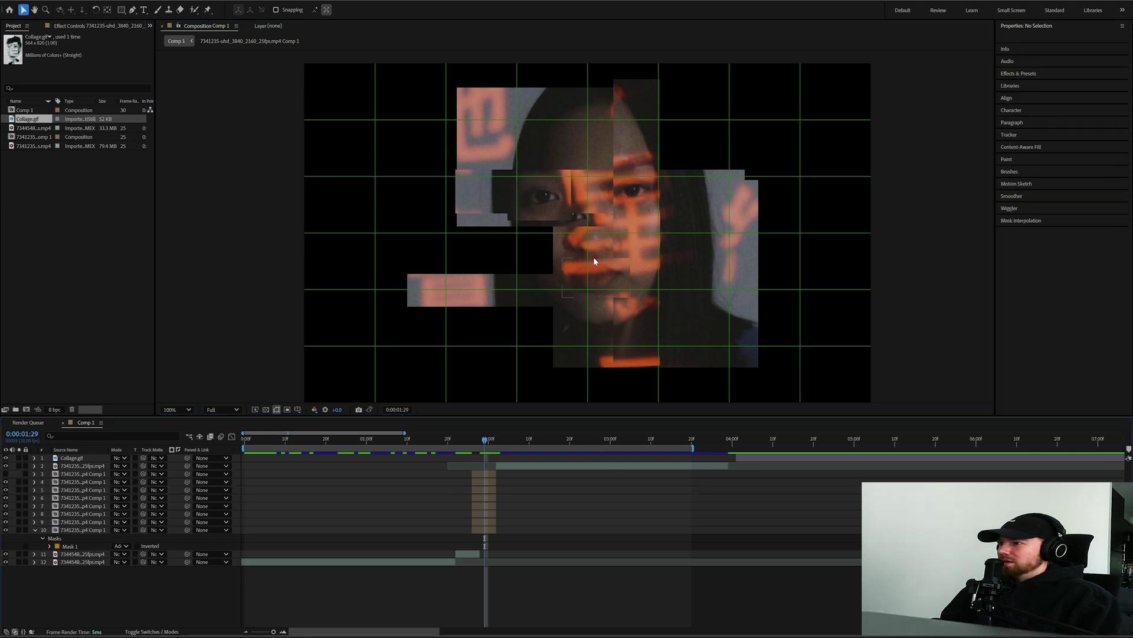
# Offset the large lower-right face piece to about position 1906, 1100 and the mouth piece to about 1924, 1144.
pyautogui.scroll(2, 594, 255)
pyautogui.click(614, 189)
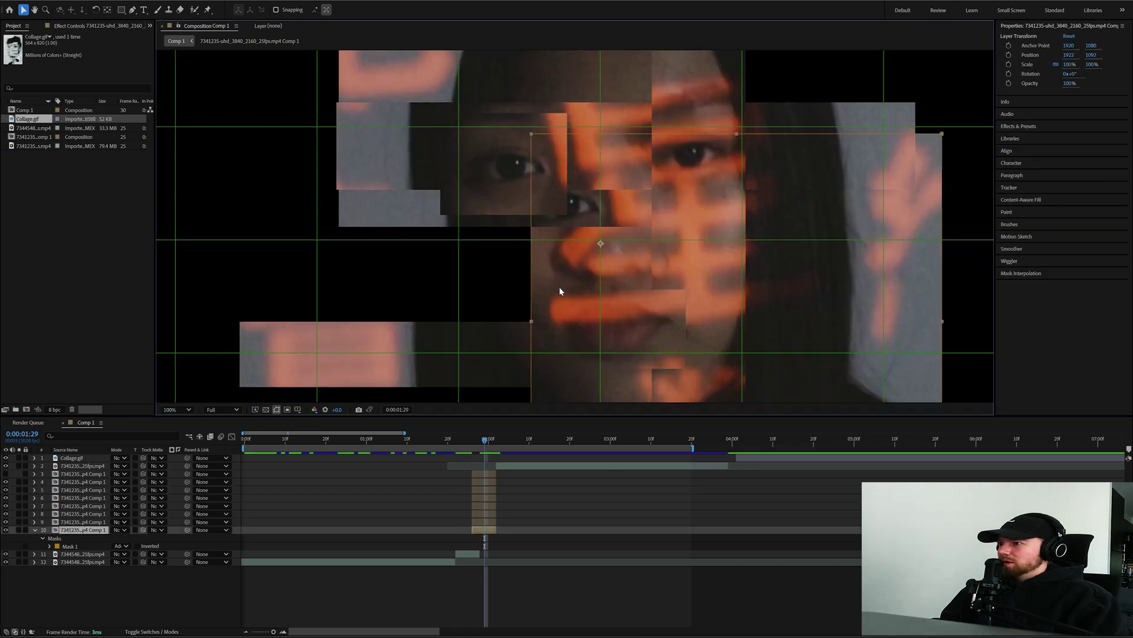
pyautogui.scroll(-2, 560, 291)
pyautogui.moveTo(571, 268); pyautogui.dragTo(566, 271)
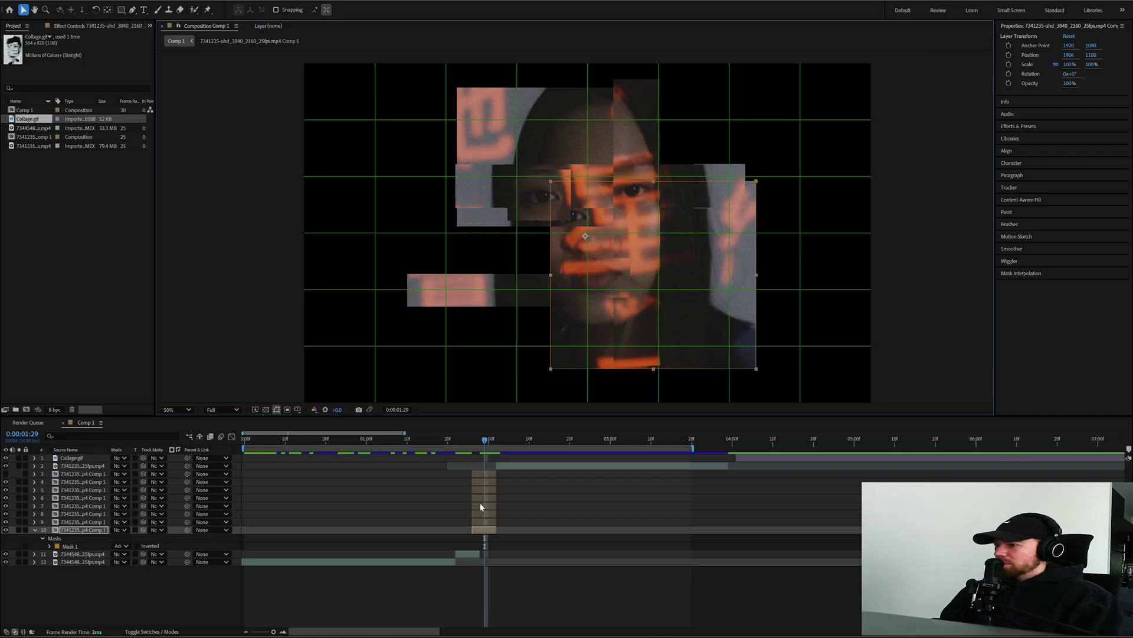
pyautogui.click(486, 481)
pyautogui.moveTo(613, 279); pyautogui.dragTo(613, 290)
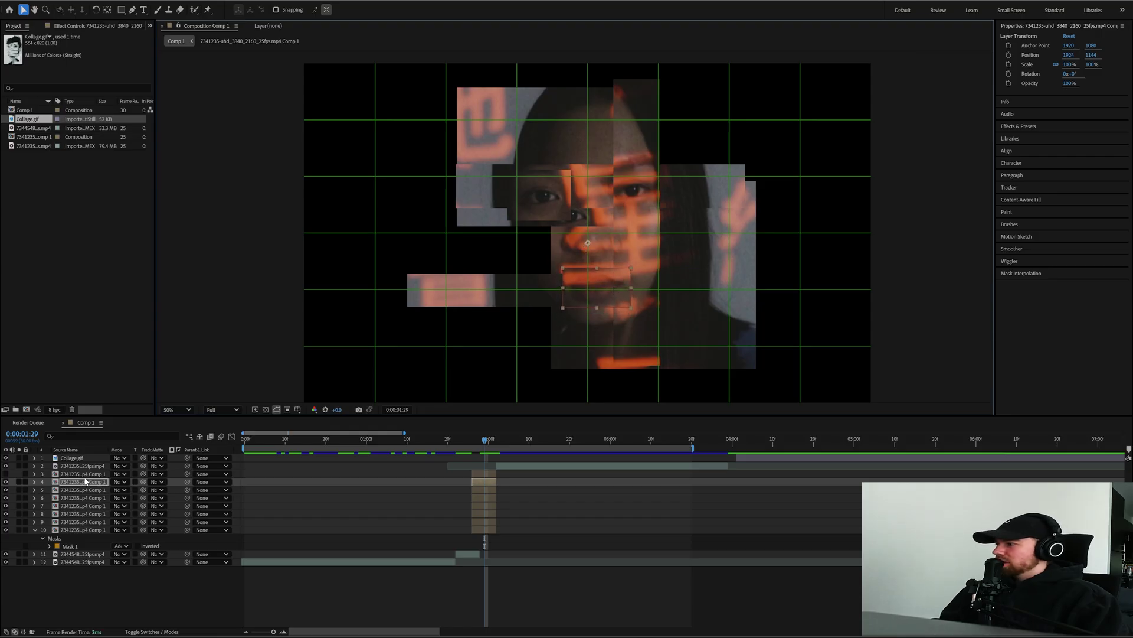
# Rename the mouth piece's layer as "mouth 1" and scrub the playhead back to the collage at 0:00:01:28.
pyautogui.press('Return')
pyautogui.write('mout')
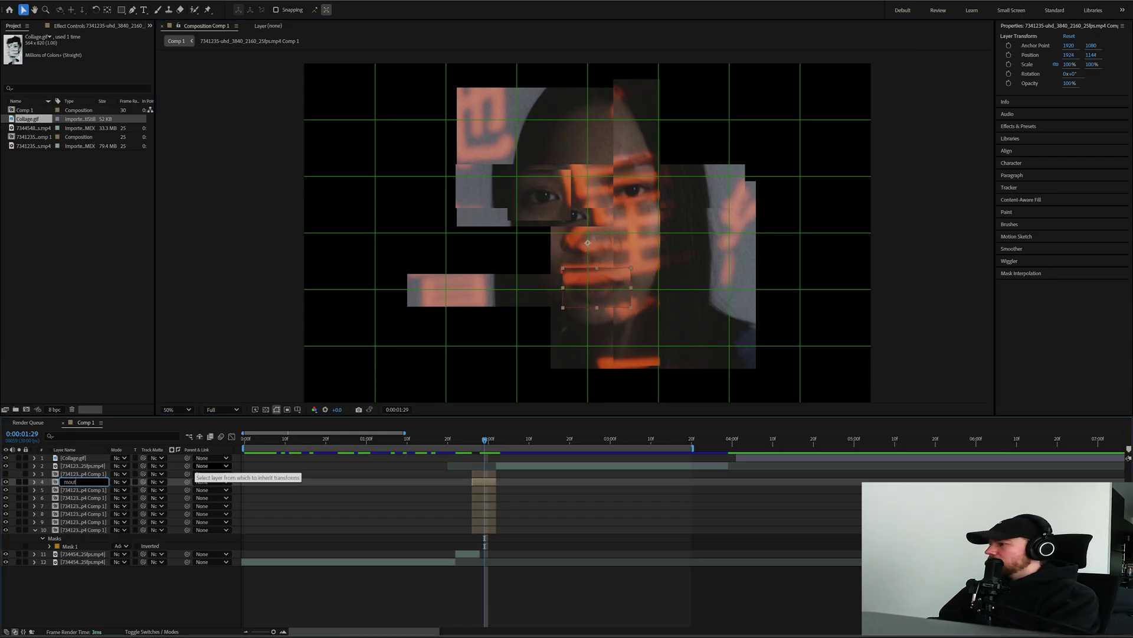
pyautogui.write('h 1')
pyautogui.press('Return')
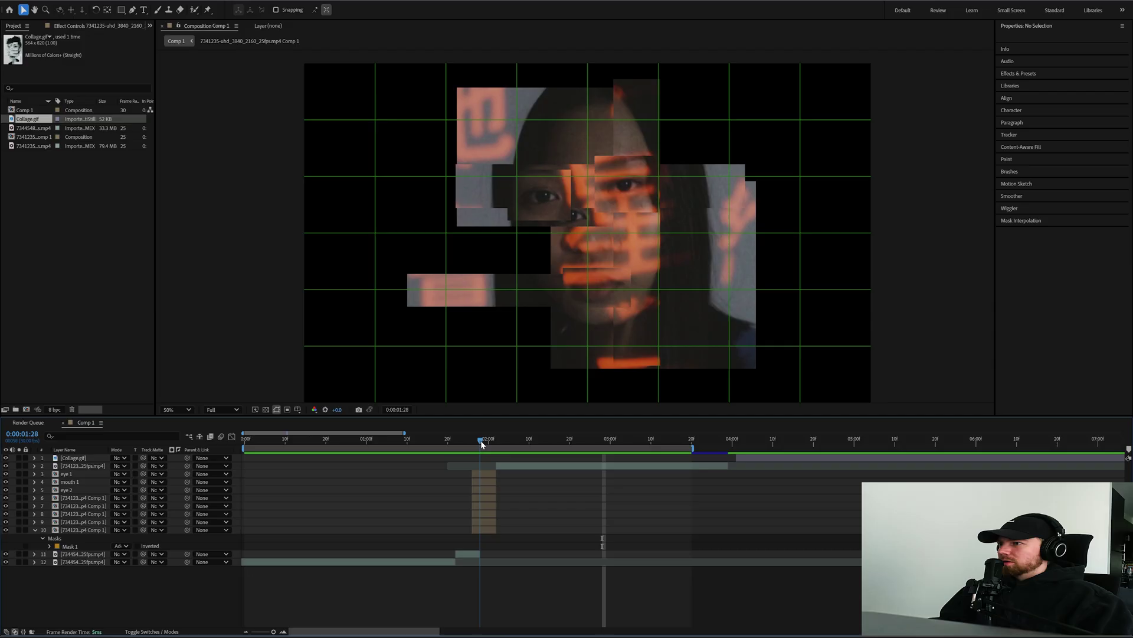
pyautogui.moveTo(602, 440); pyautogui.dragTo(487, 441)
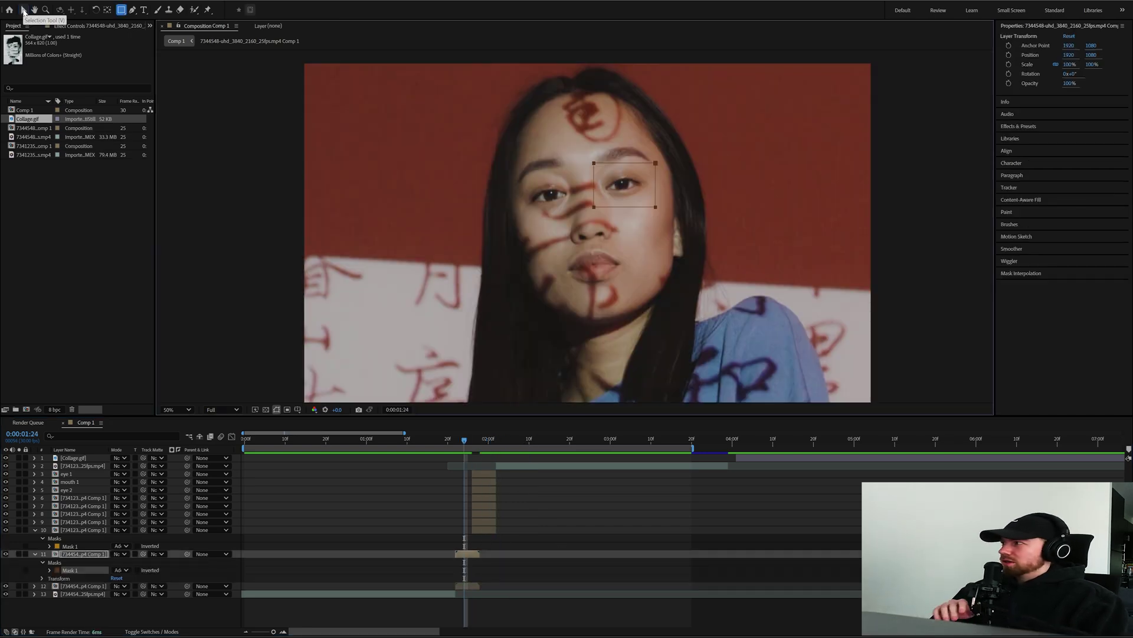
# Duplicate the bottom frozen copy of the first face and mask the duplicate with a rectangle around the left-side eye.
pyautogui.click(24, 10)
pyautogui.click(462, 584)
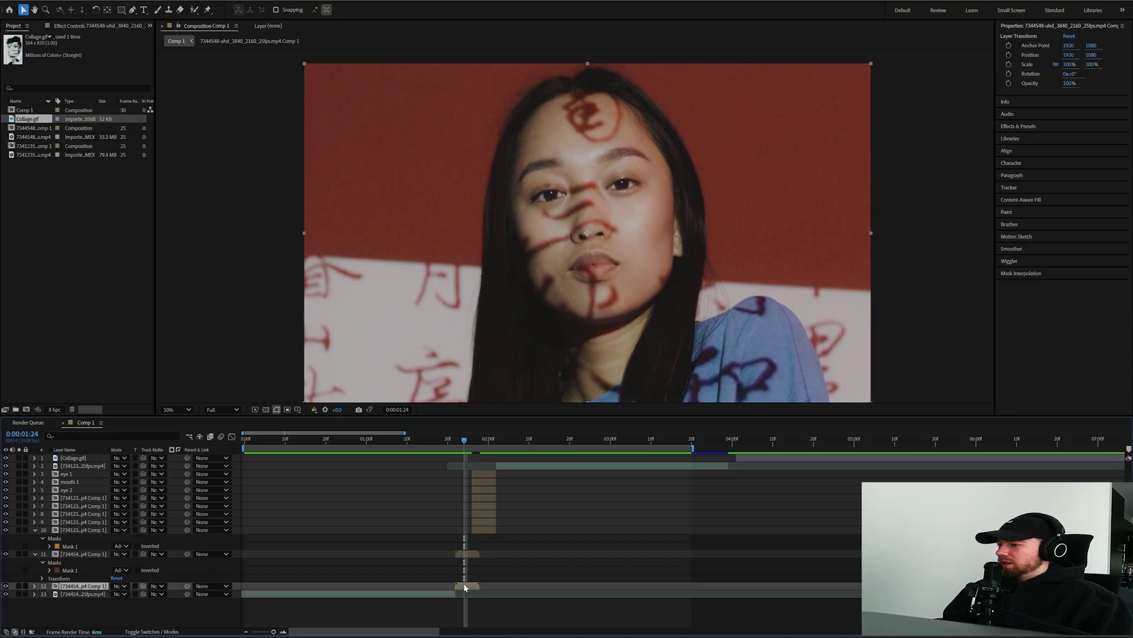
pyautogui.hotkey('ctrl', 'd')
pyautogui.click(121, 9)
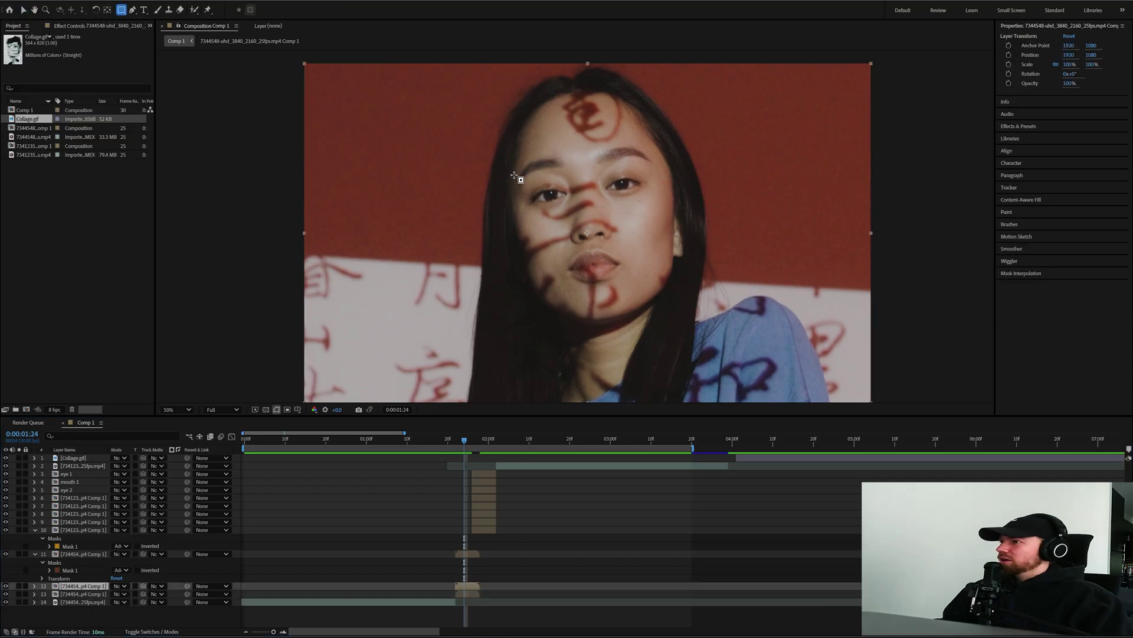
pyautogui.moveTo(512, 168); pyautogui.dragTo(513, 171)
# Mask two further frozen copies of the first face with rectangles, one around the nose and one around the mouth.
pyautogui.click(473, 615)
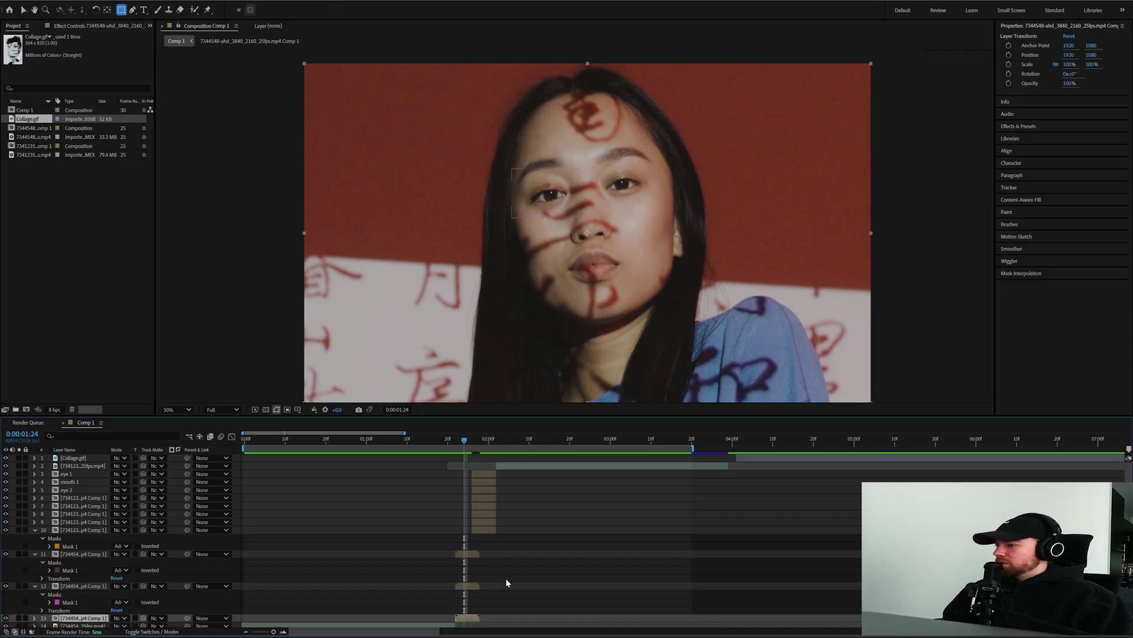
pyautogui.moveTo(568, 202); pyautogui.dragTo(616, 248)
pyautogui.hotkey('ctrl', 'd')
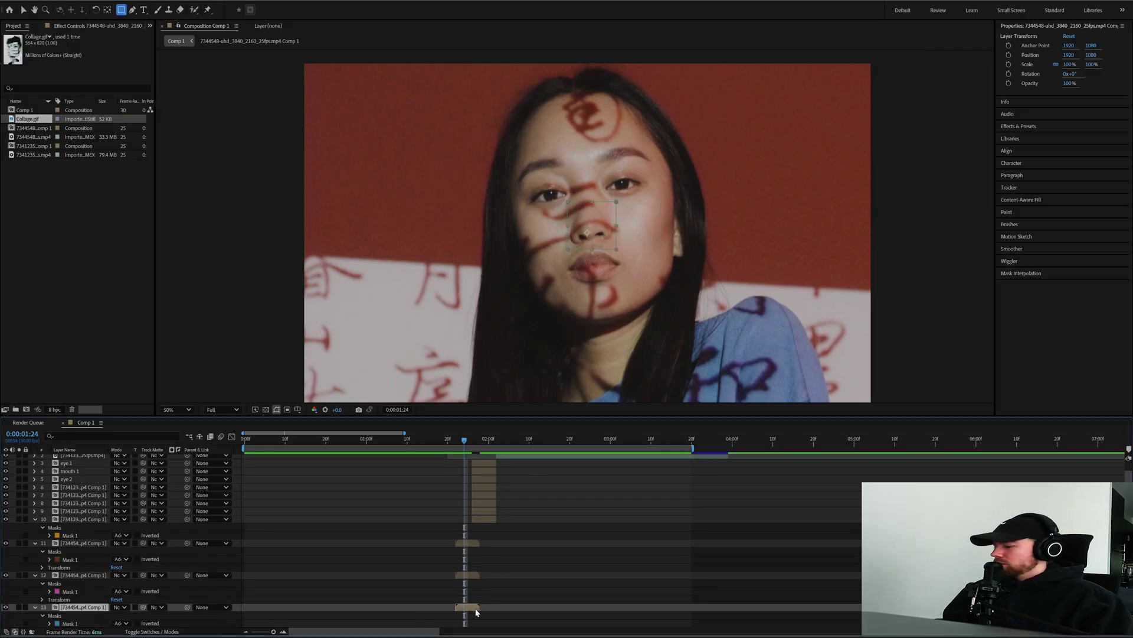
pyautogui.hotkey('ctrl', 'z')
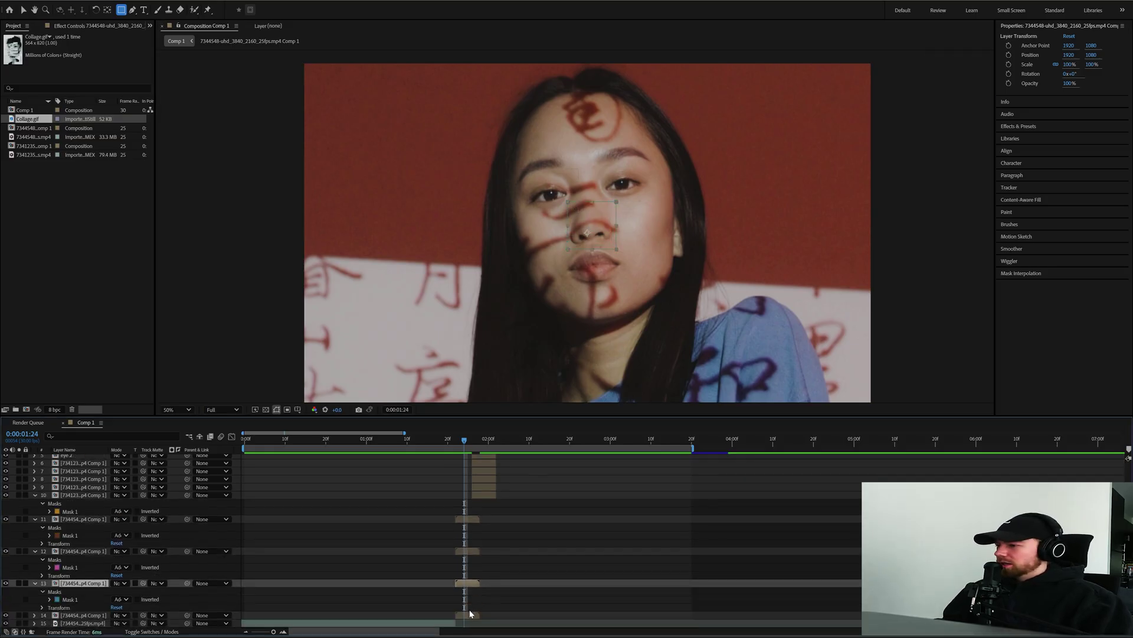
pyautogui.click(470, 614)
pyautogui.hotkey('ctrl', 'd')
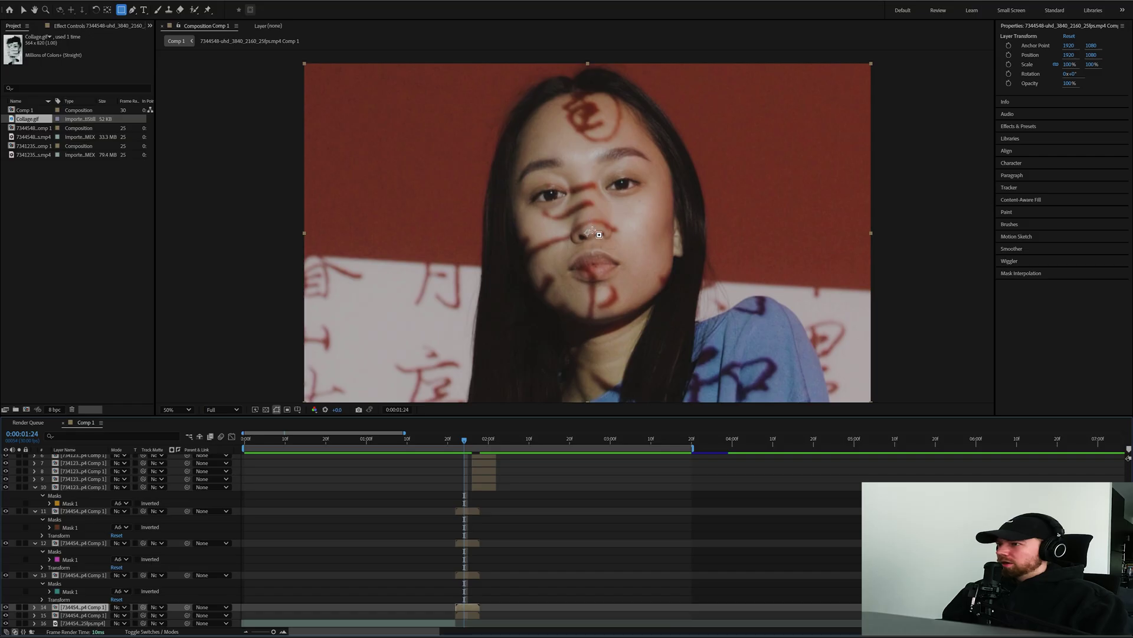
pyautogui.moveTo(550, 247); pyautogui.dragTo(633, 284)
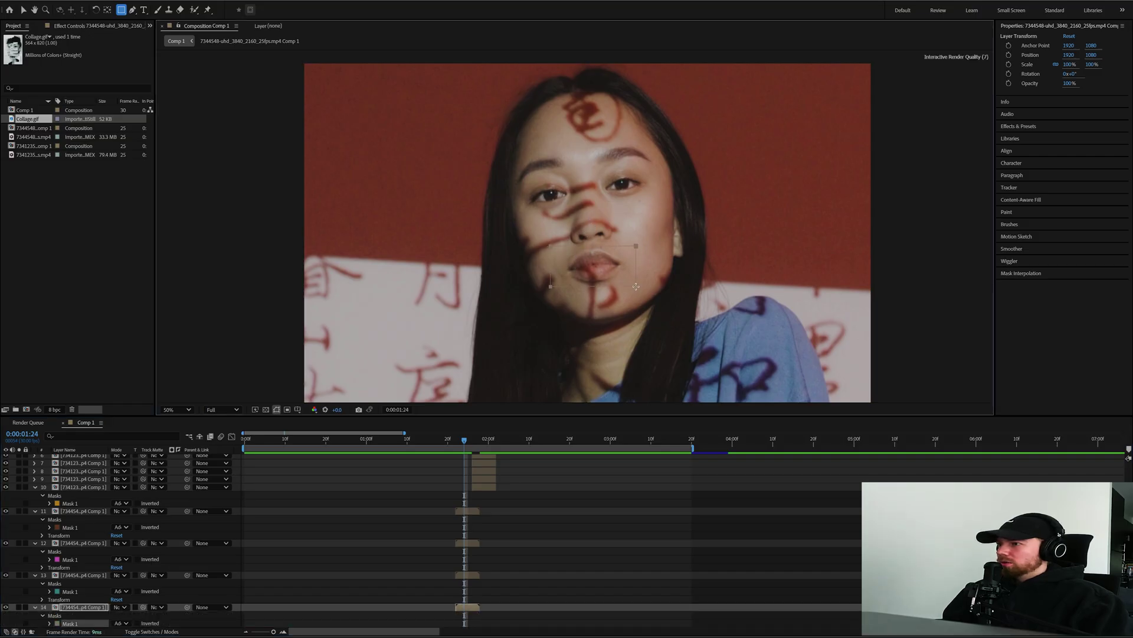
# Mask the next frozen copy of the first face with a wide, thin rectangle running across both eyes and beyond the hair.
pyautogui.scroll(-1, 532, 599)
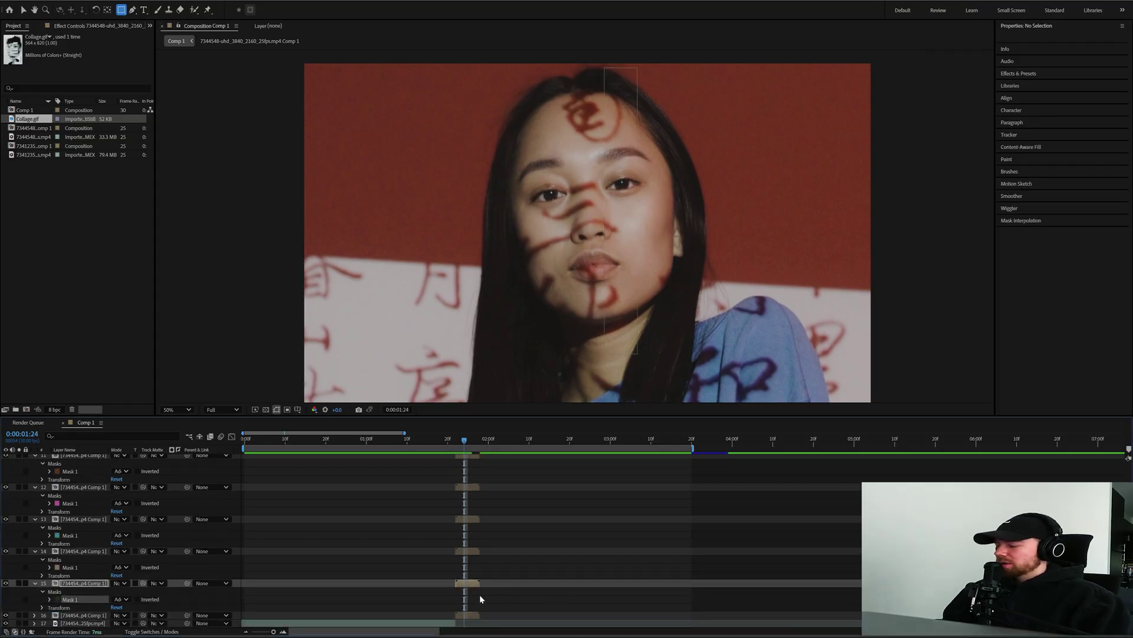
pyautogui.click(468, 584)
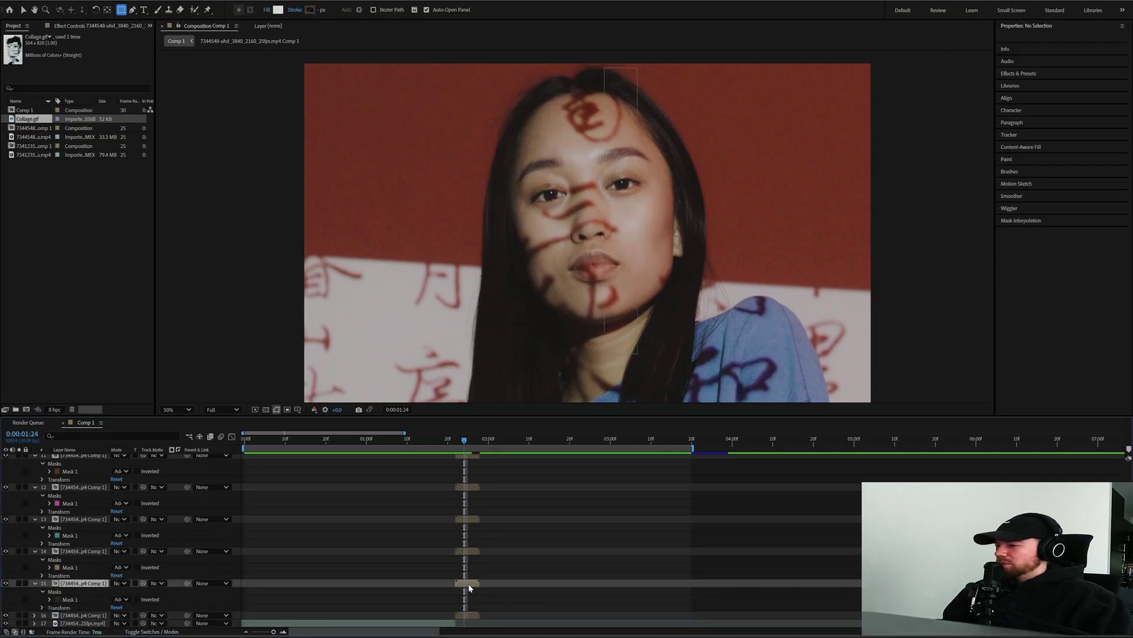
pyautogui.click(469, 615)
pyautogui.moveTo(462, 172); pyautogui.dragTo(732, 209)
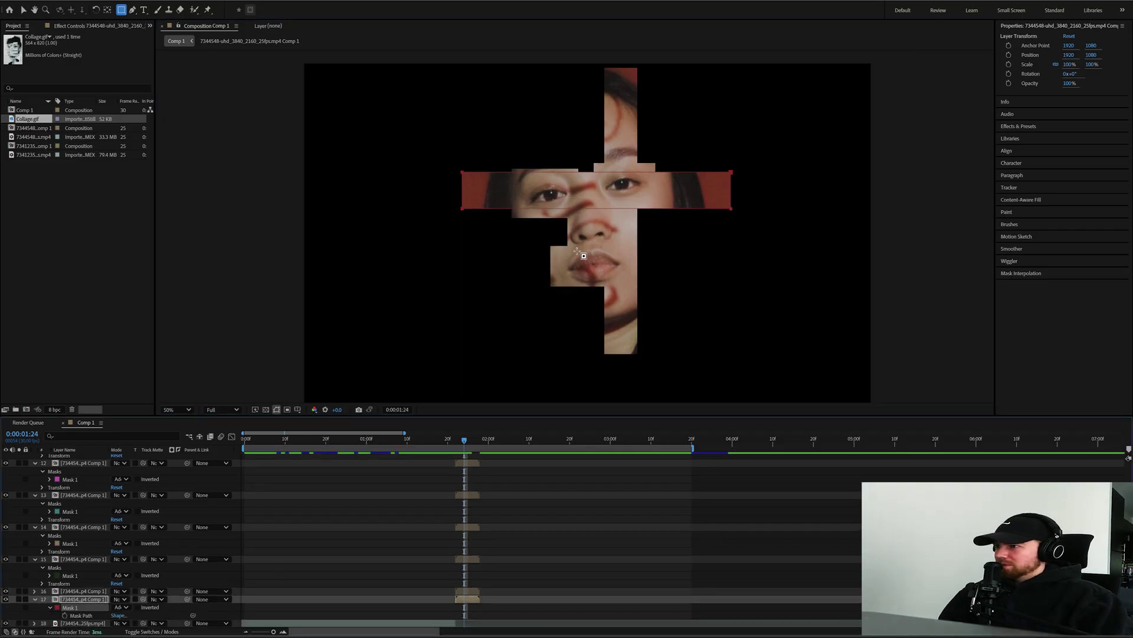
# Clear the bottom copy's mask, redraw it as a large rectangle over the lower-left face and hair, and shift the piece to about position 2032, 982.
pyautogui.hotkey('ctrl', 'z')
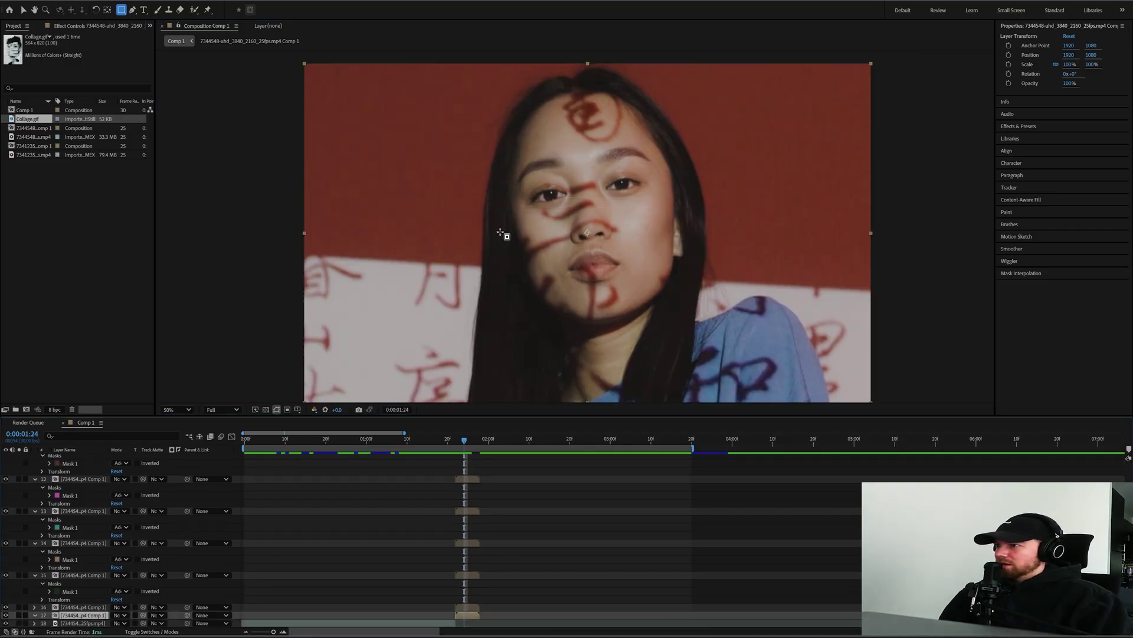
pyautogui.moveTo(436, 211); pyautogui.dragTo(613, 384)
pyautogui.click(23, 10)
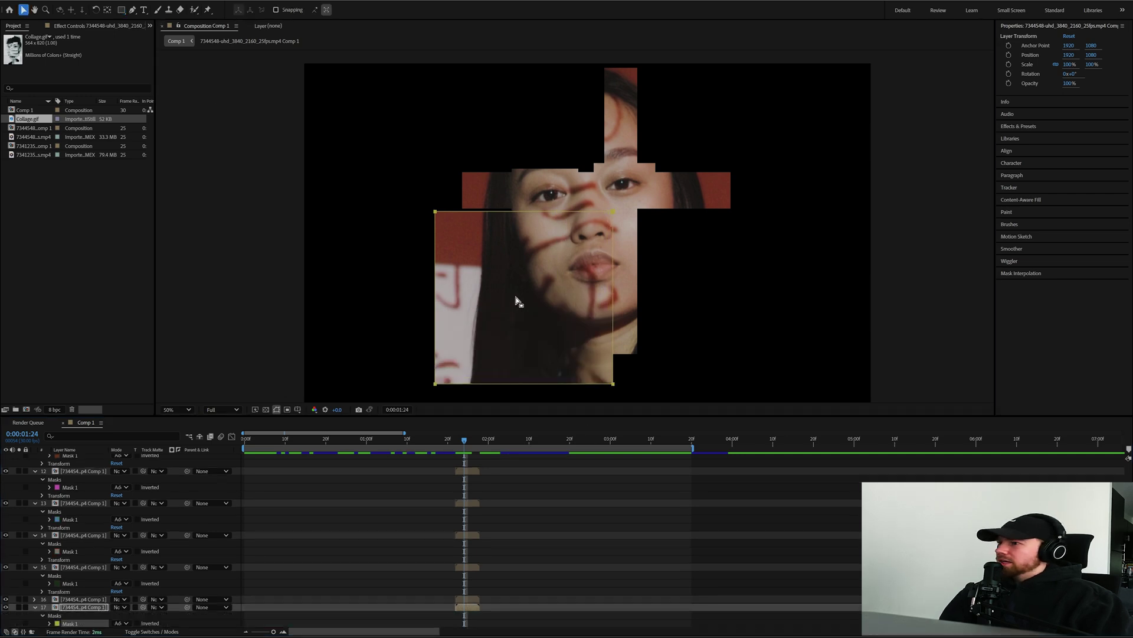
pyautogui.moveTo(515, 301); pyautogui.dragTo(532, 285)
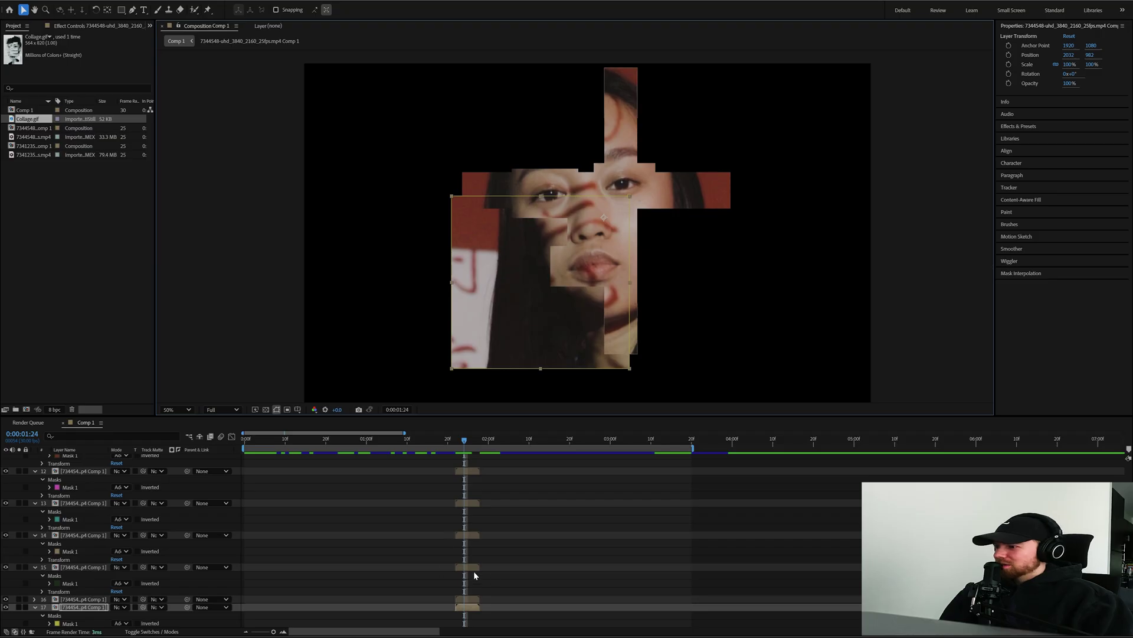
# Shift the large upper-right piece of the first face slightly down and left within the collage, and deselect it.
pyautogui.click(552, 579)
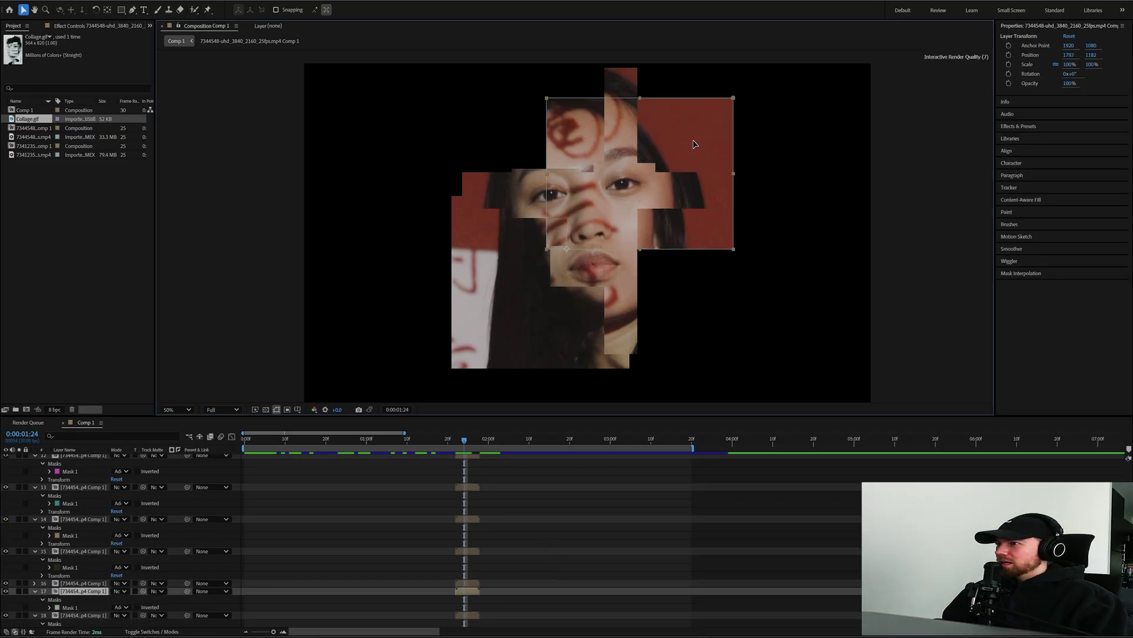
pyautogui.moveTo(693, 139); pyautogui.dragTo(689, 143)
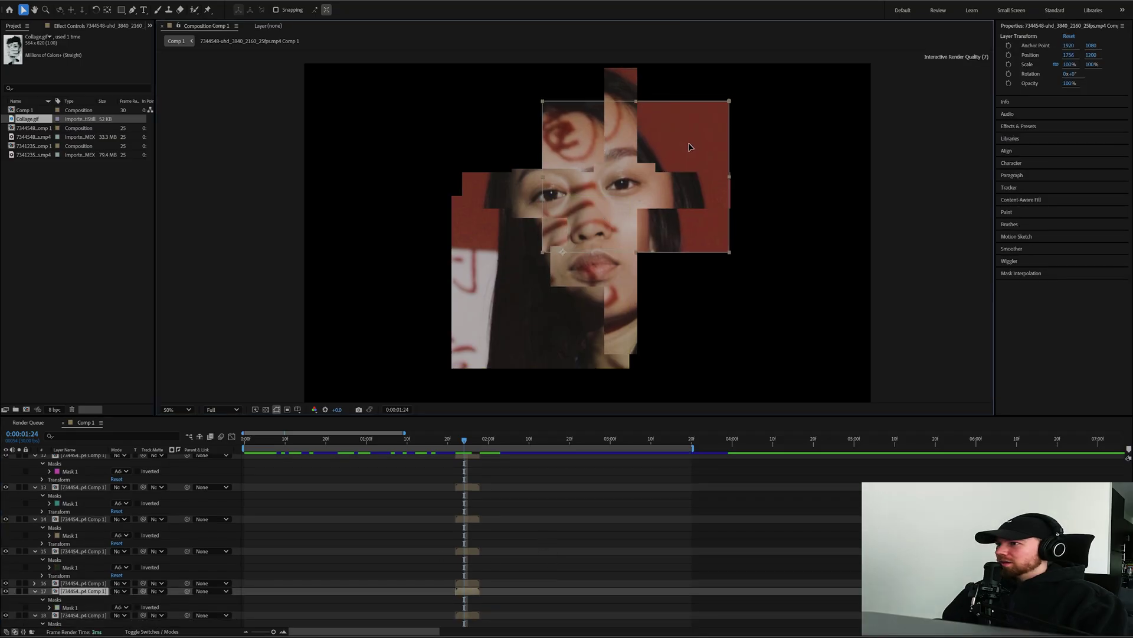
pyautogui.click(786, 507)
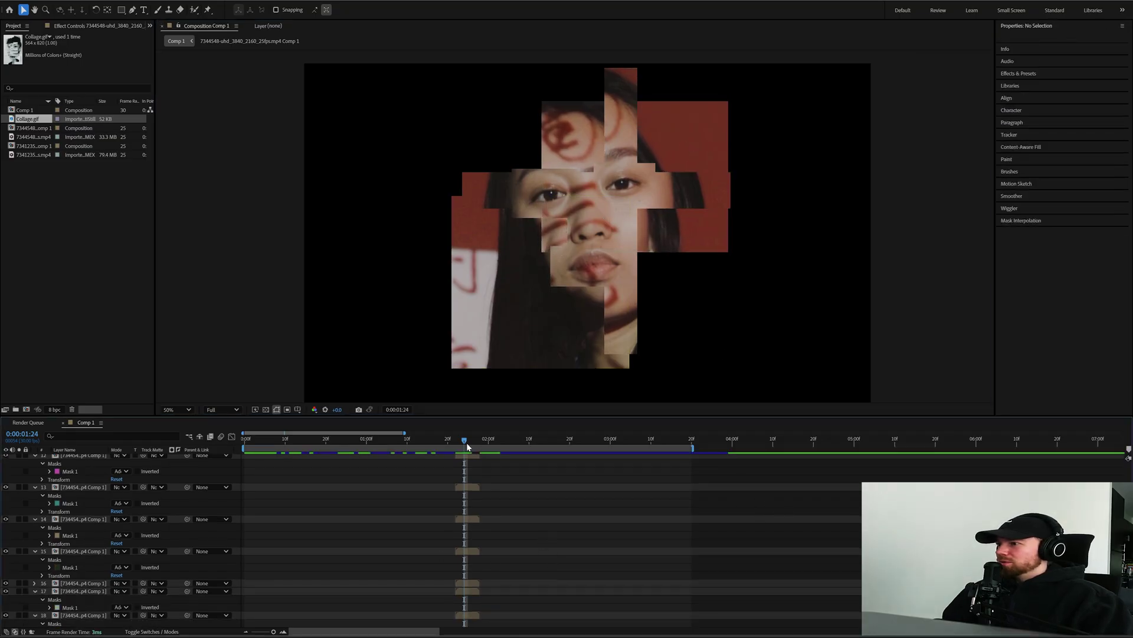
# Collapse all expanded layer properties in the timeline and compare the two face collages at about 1:24 and 1:29.
pyautogui.moveTo(466, 443); pyautogui.dragTo(445, 440)
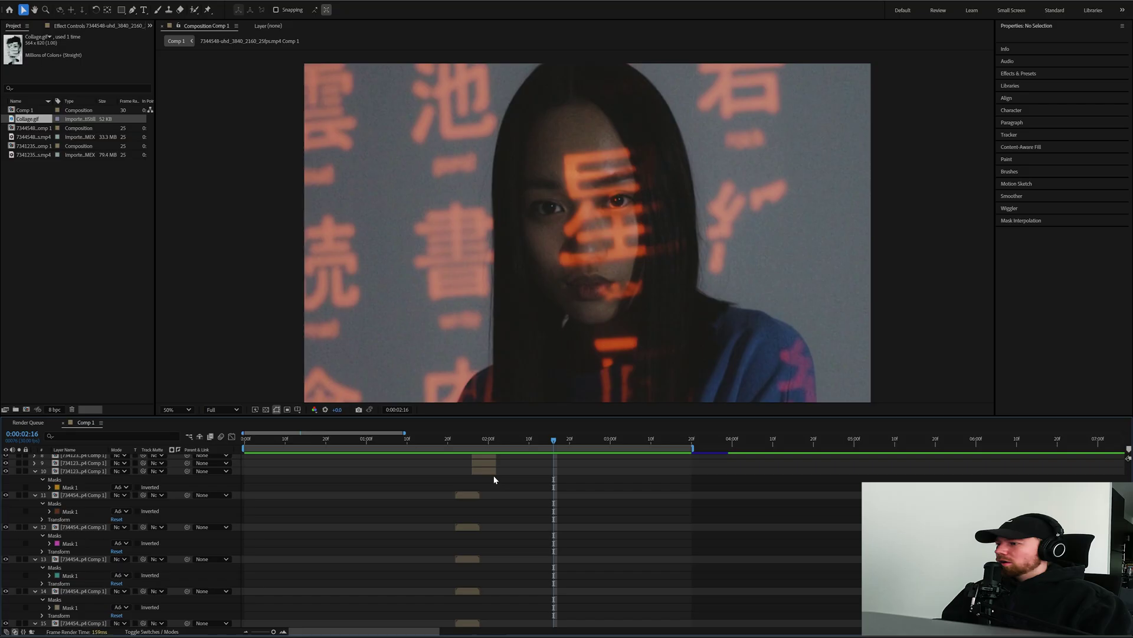
pyautogui.scroll(2, 494, 475)
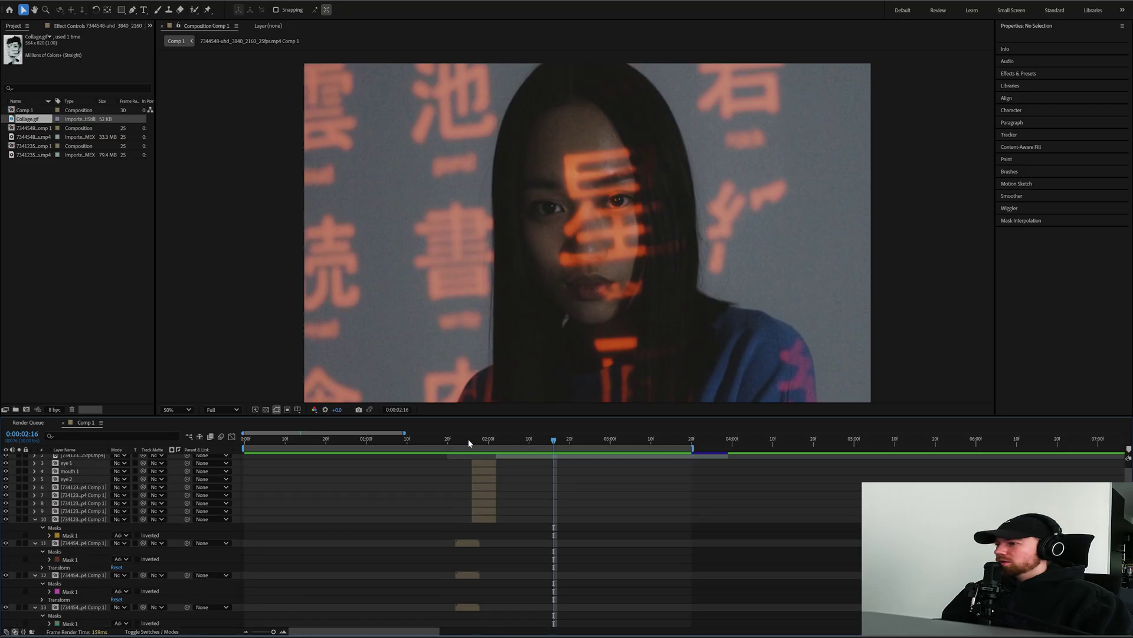
pyautogui.click(469, 441)
pyautogui.press('u')
pyautogui.press('u')
pyautogui.click(464, 442)
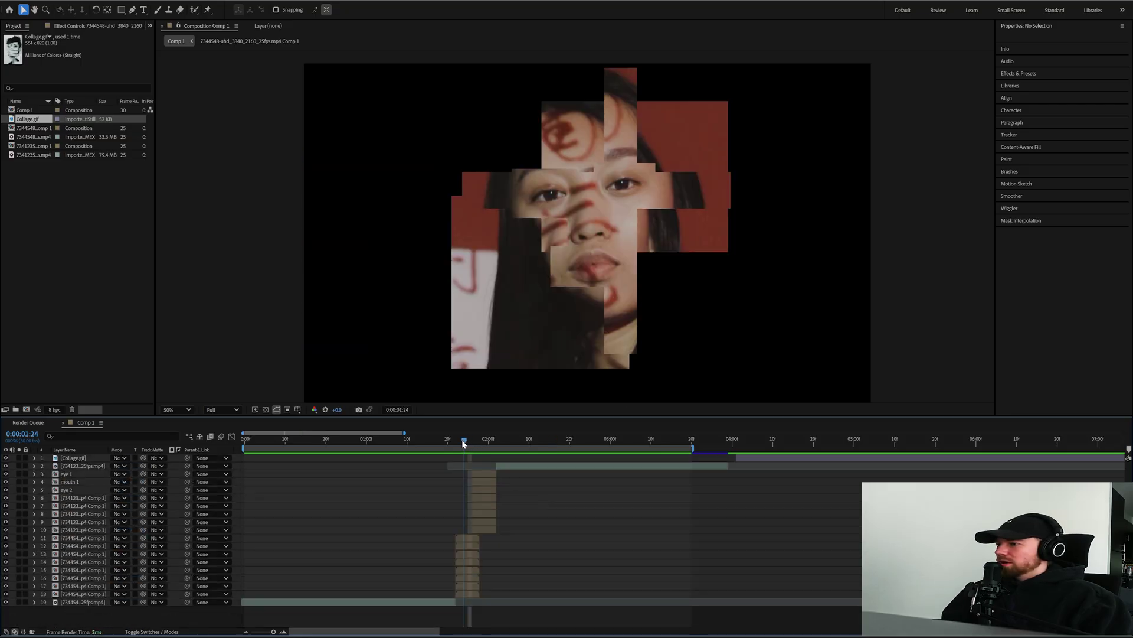
pyautogui.click(485, 441)
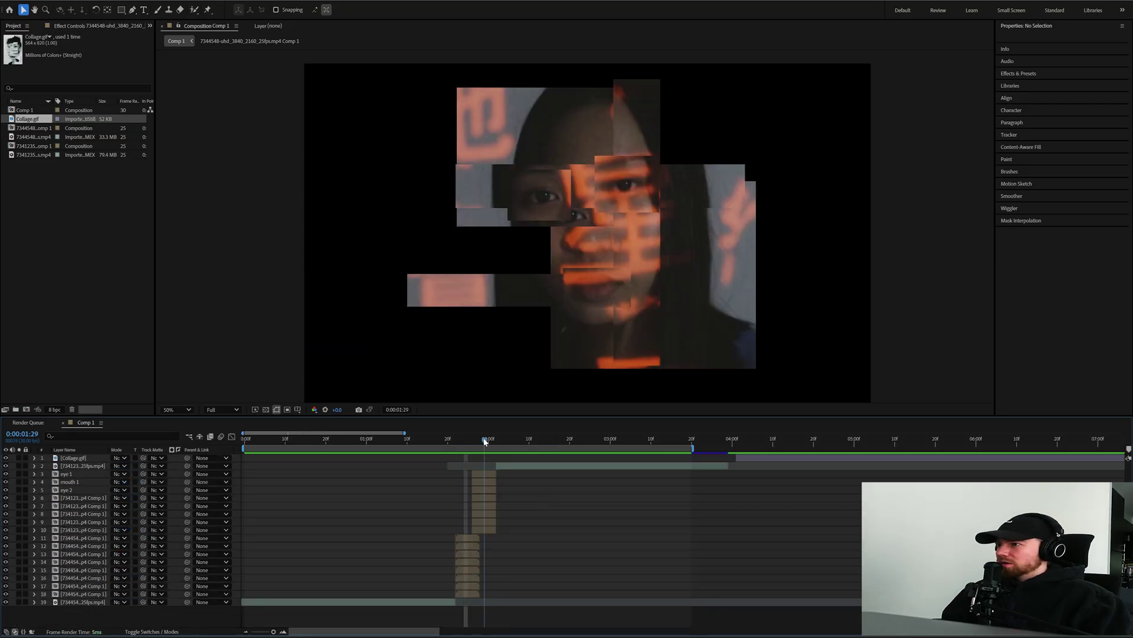
pyautogui.moveTo(484, 441); pyautogui.dragTo(469, 441)
# Nudge the first face's eye, nose and mouth pieces slightly apart to refine their offsets in the collage.
pyautogui.click(536, 199)
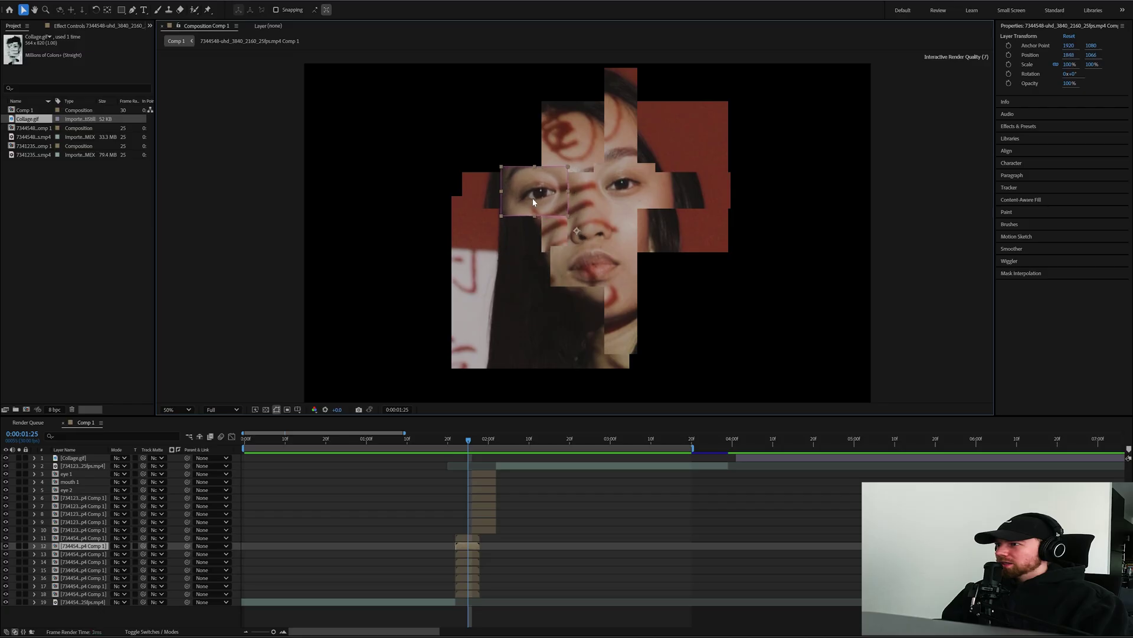
pyautogui.click(627, 198)
pyautogui.moveTo(628, 199); pyautogui.dragTo(640, 200)
pyautogui.click(593, 234)
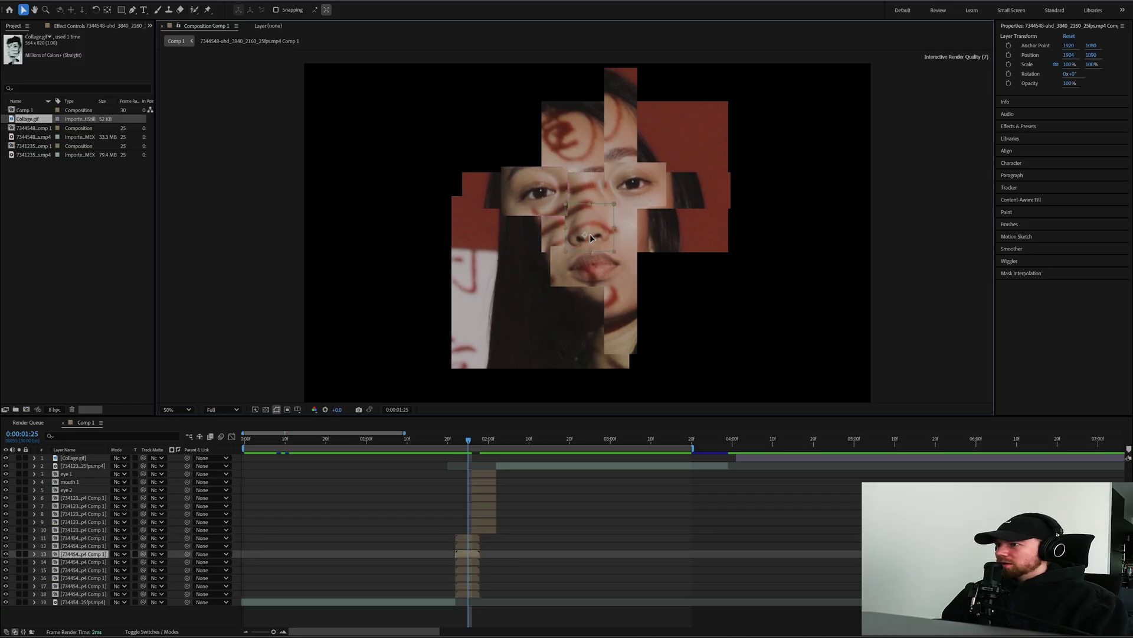
pyautogui.moveTo(579, 271); pyautogui.dragTo(584, 276)
pyautogui.moveTo(539, 205); pyautogui.dragTo(548, 196)
# Extend the first face's frozen copies to span about 1:16 to 2:07 and the second face's copies about 1:21 to 2:14.
pyautogui.moveTo(468, 442); pyautogui.dragTo(436, 437)
pyautogui.moveTo(481, 540); pyautogui.dragTo(454, 540)
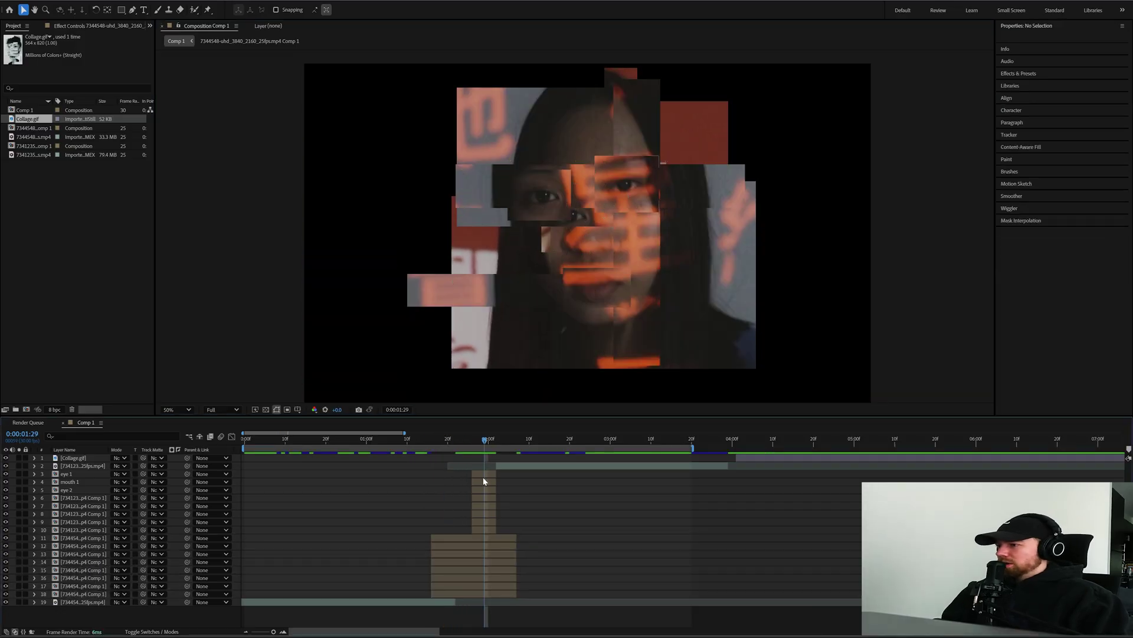
pyautogui.click(483, 476)
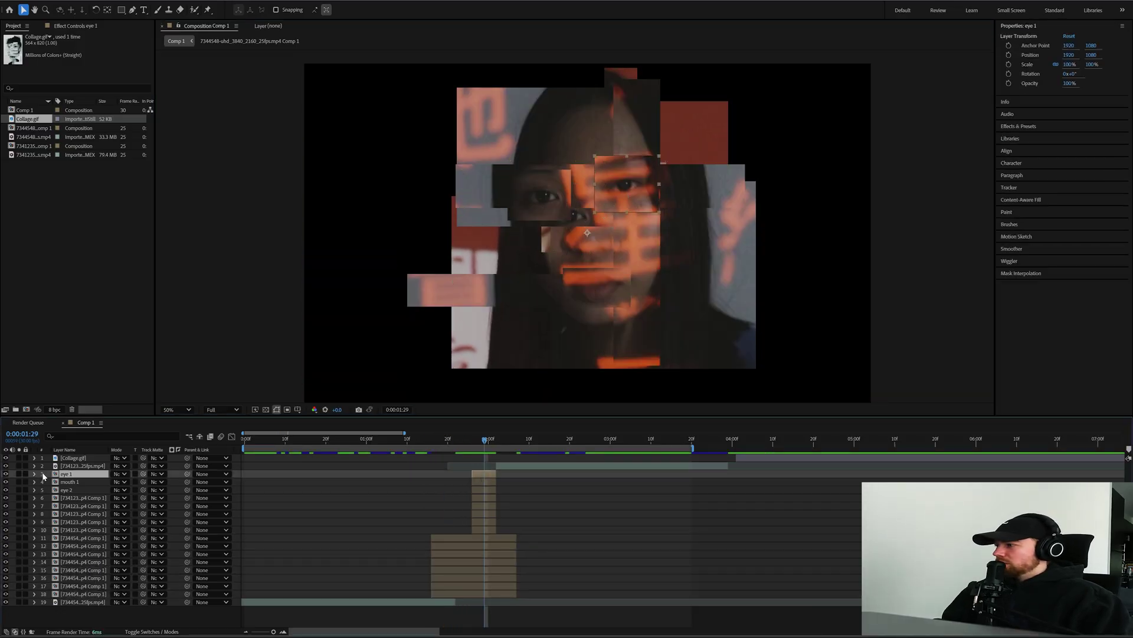
pyautogui.moveTo(42, 477); pyautogui.dragTo(49, 511)
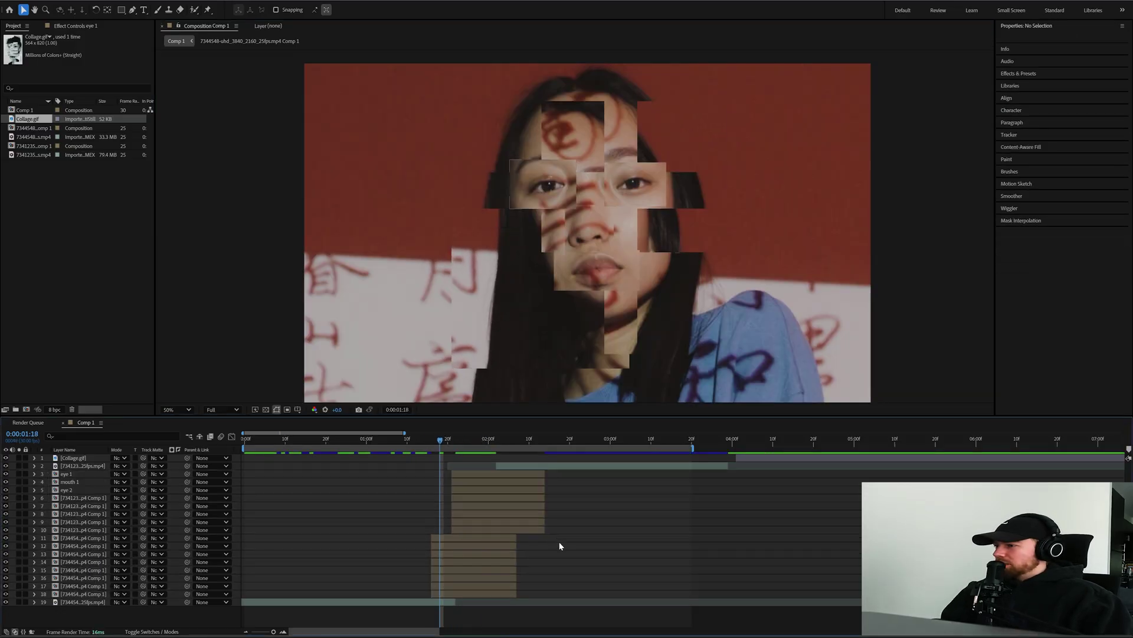
pyautogui.press('s')
pyautogui.press('s')
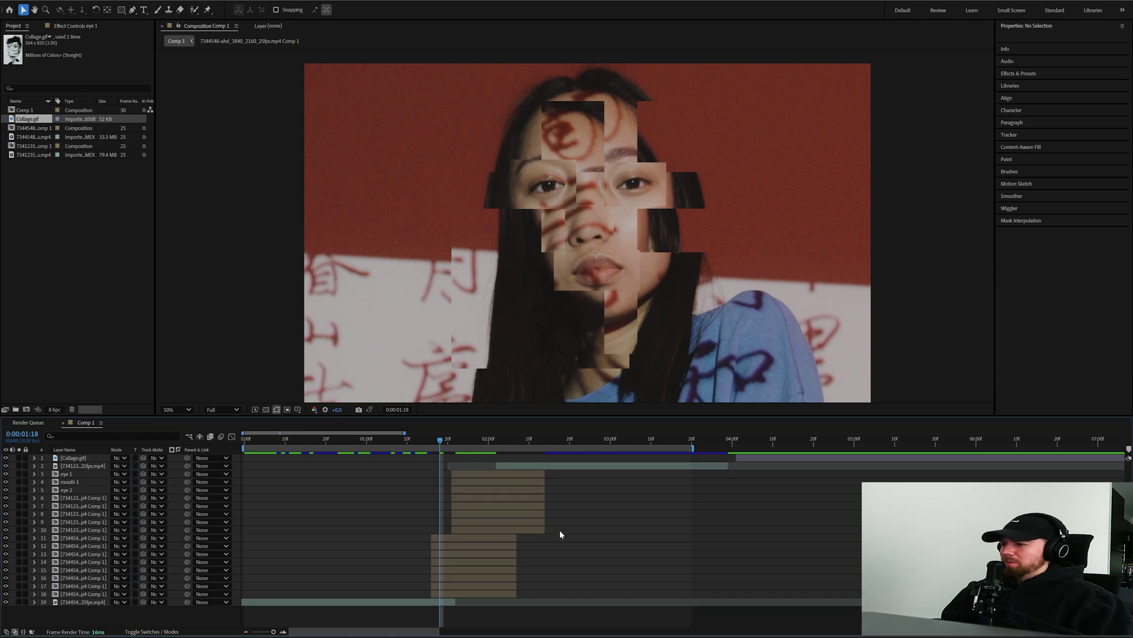
# Move all eight frozen pieces of the second face above the second video clip in the layer stack.
pyautogui.click(527, 475)
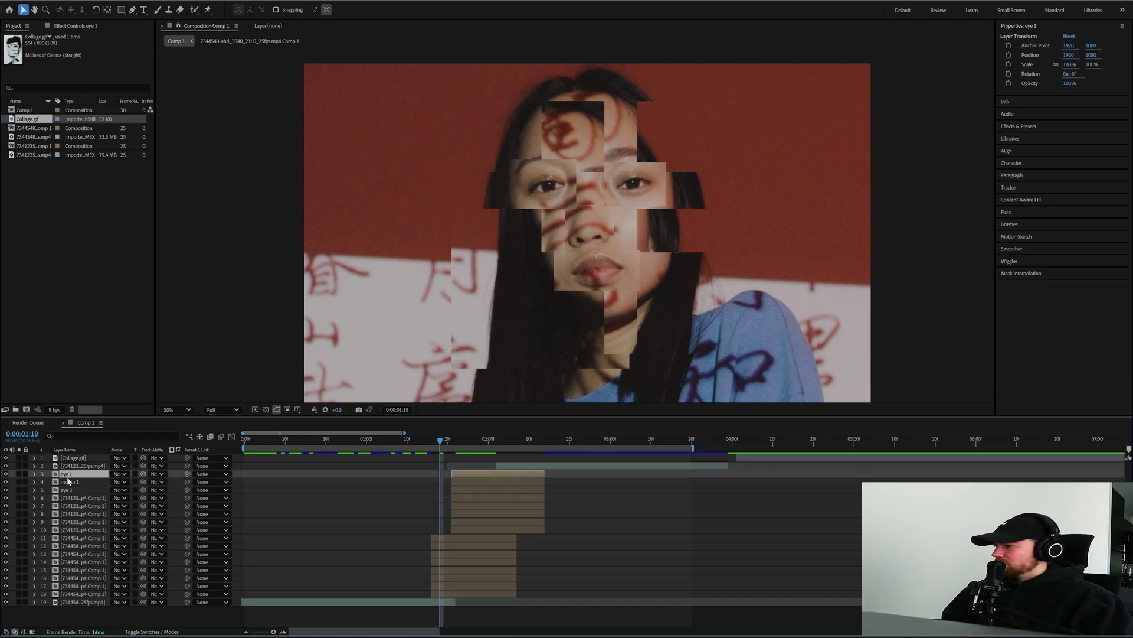
pyautogui.moveTo(45, 476); pyautogui.dragTo(54, 530)
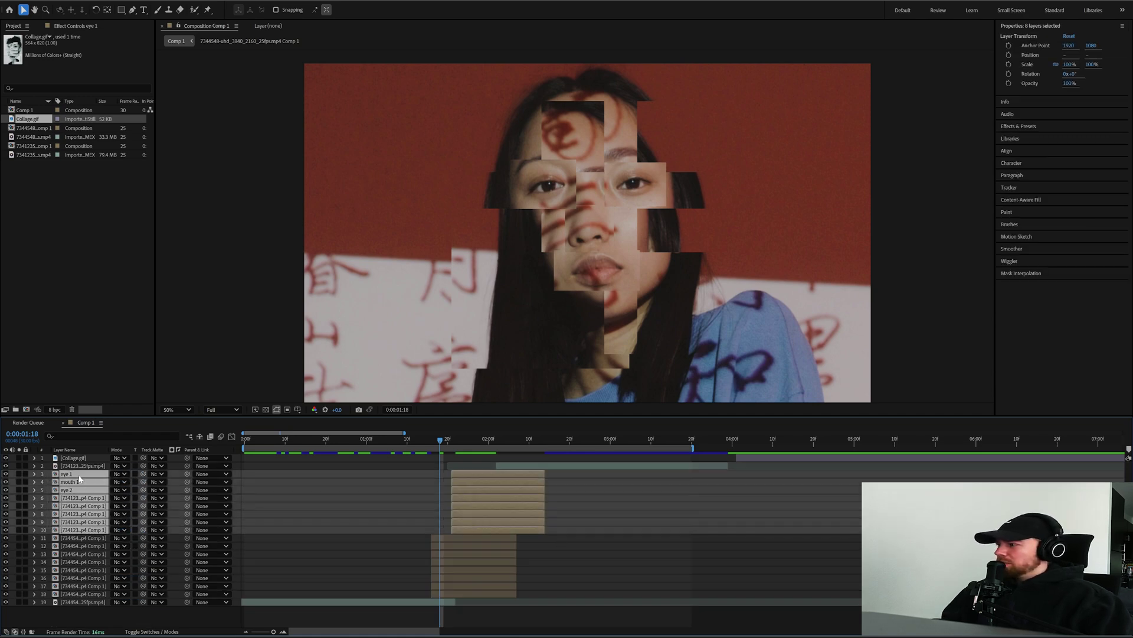
pyautogui.moveTo(80, 476); pyautogui.dragTo(83, 463)
pyautogui.click(536, 529)
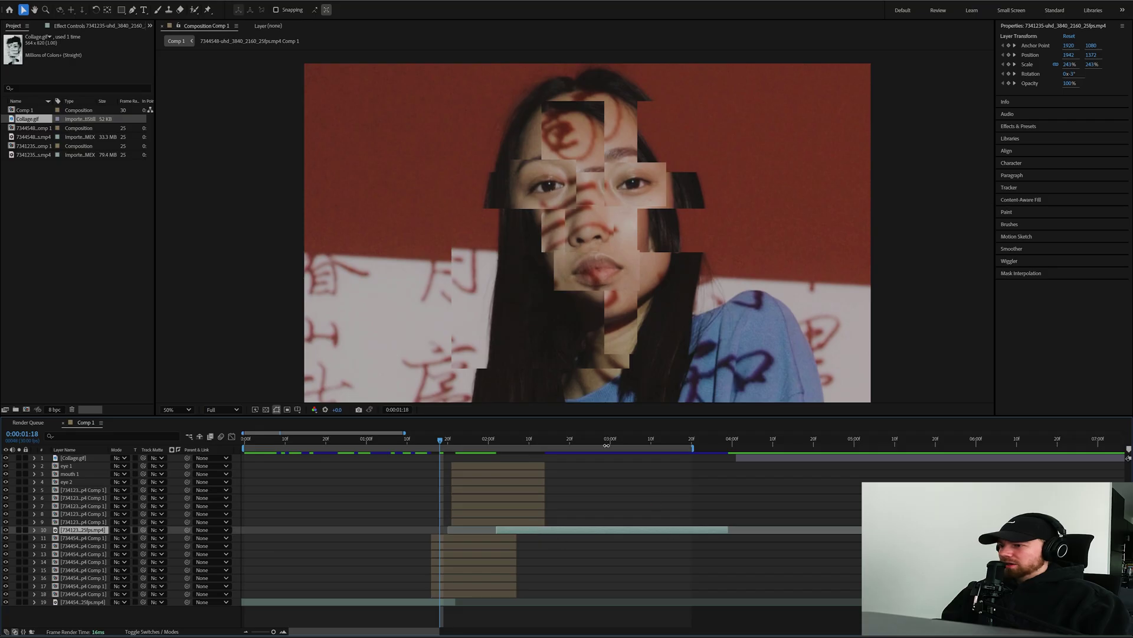
# Stagger the start points of the first face's pieces between about 1:16 and 1:21.
pyautogui.moveTo(606, 444); pyautogui.dragTo(435, 446)
pyautogui.moveTo(432, 538); pyautogui.dragTo(442, 539)
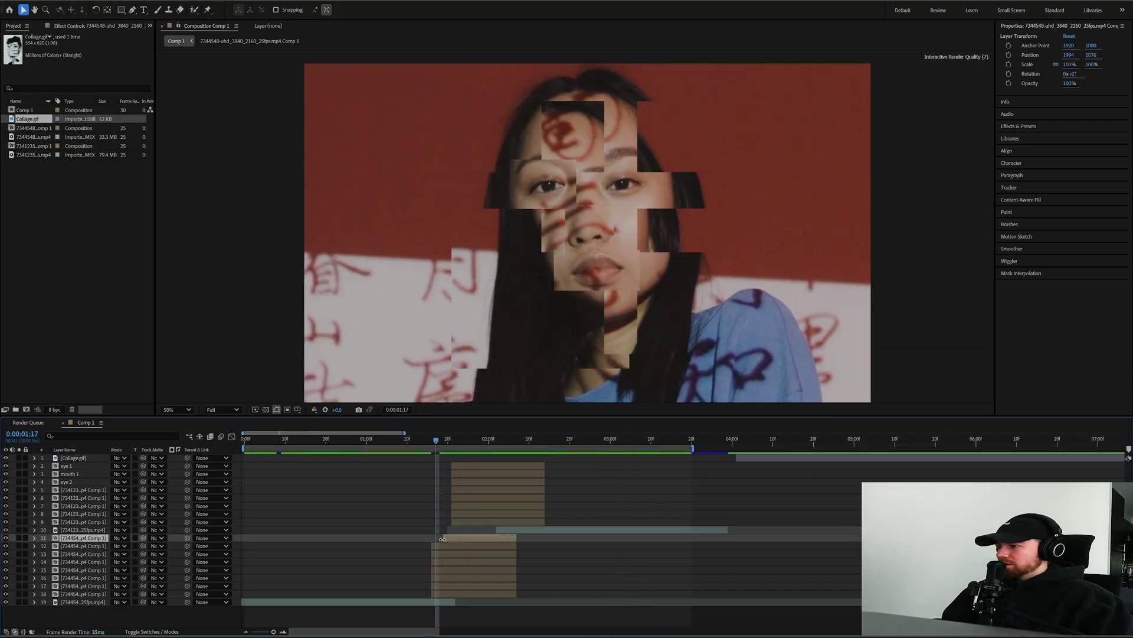
pyautogui.click(435, 554)
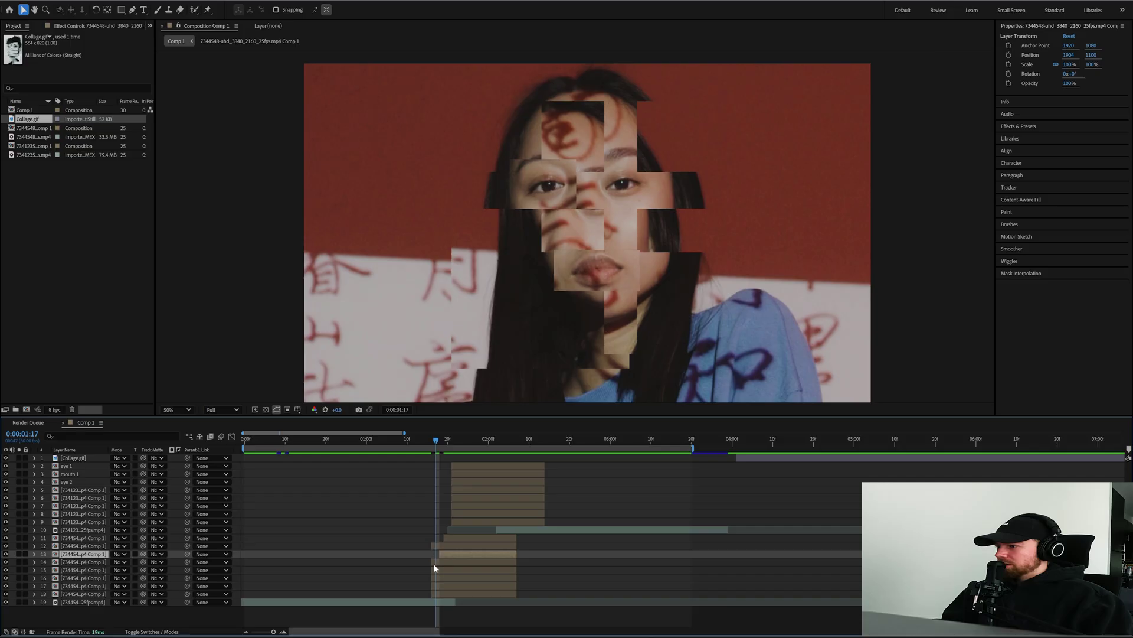
pyautogui.click(435, 565)
pyautogui.click(435, 570)
pyautogui.moveTo(432, 571); pyautogui.dragTo(458, 586)
pyautogui.click(434, 585)
# Stagger the start points of the second face's pieces between about 1:13 and 1:24.
pyautogui.click(458, 474)
pyautogui.click(459, 466)
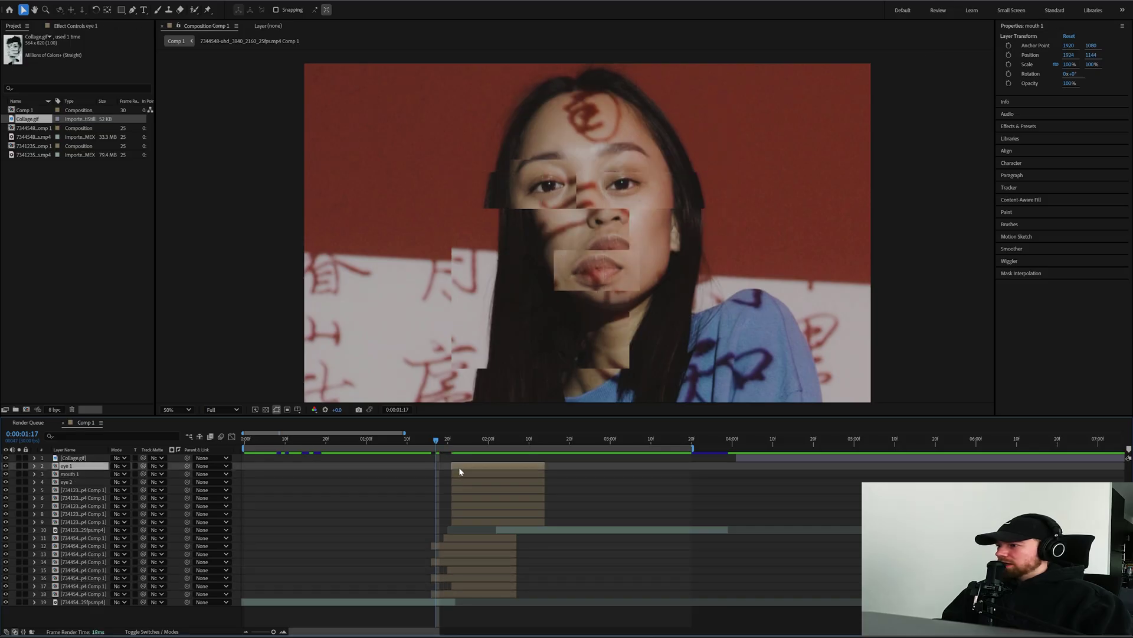
pyautogui.moveTo(453, 466); pyautogui.dragTo(444, 498)
pyautogui.click(459, 475)
pyautogui.click(452, 481)
pyautogui.click(453, 490)
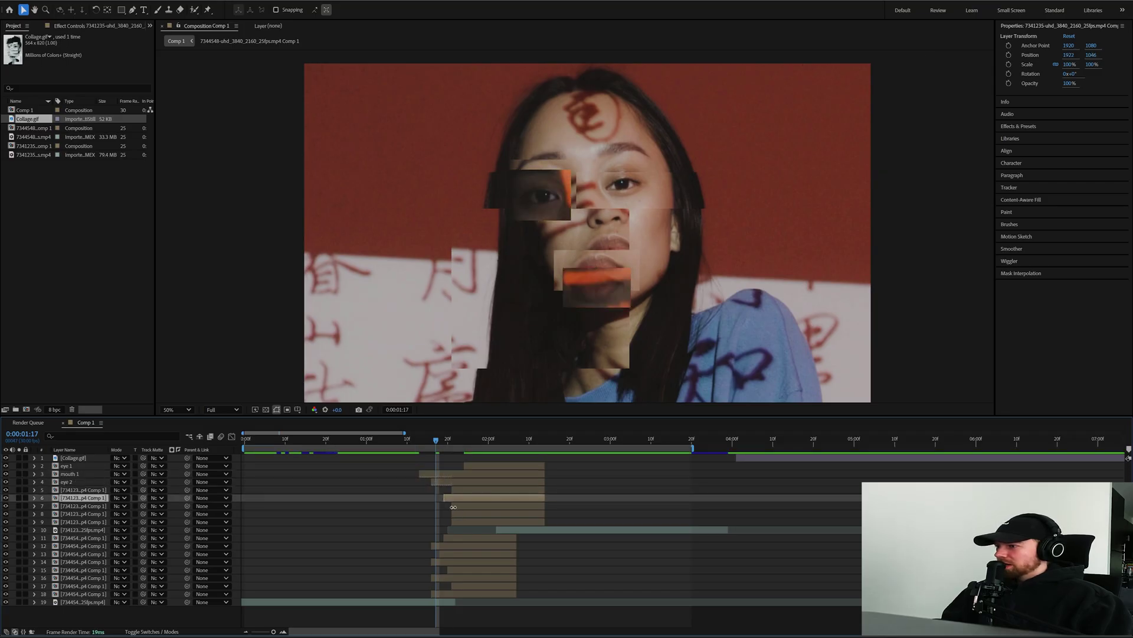
pyautogui.click(453, 506)
pyautogui.click(457, 513)
pyautogui.click(456, 522)
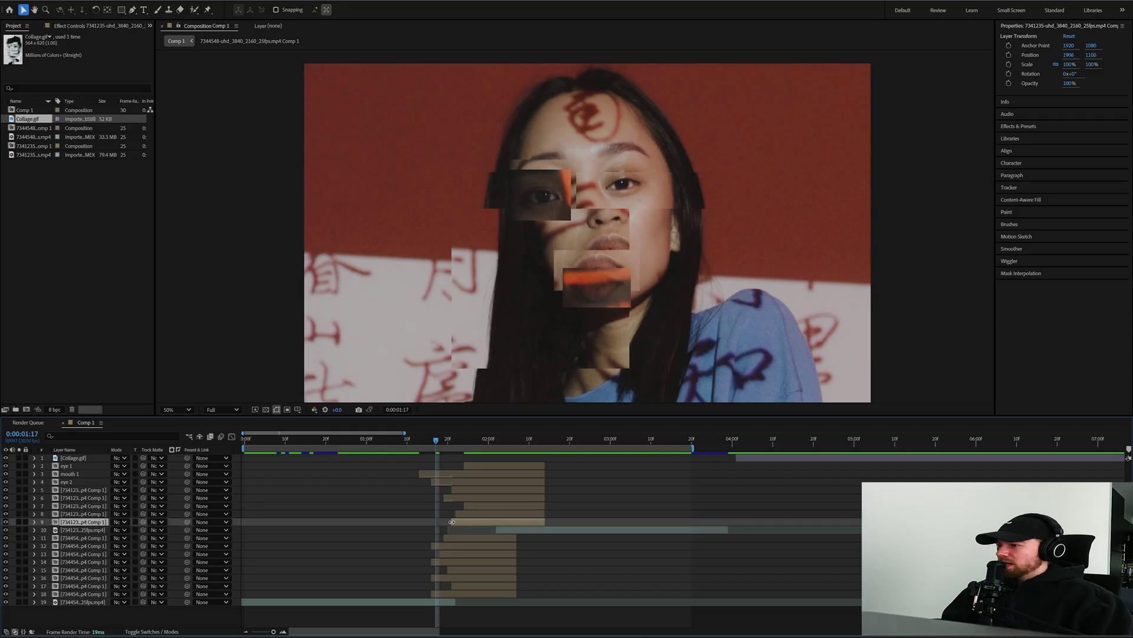
pyautogui.moveTo(452, 522)
pyautogui.mouseDown()
pyautogui.moveTo(437, 522)
pyautogui.moveTo(448, 522)
pyautogui.mouseUp()
# Stagger the end points of the second face's pieces between about 2:00 and 2:13, and the first face's between about 1:25 and 2:04.
pyautogui.moveTo(464, 469); pyautogui.dragTo(524, 481)
pyautogui.click(542, 473)
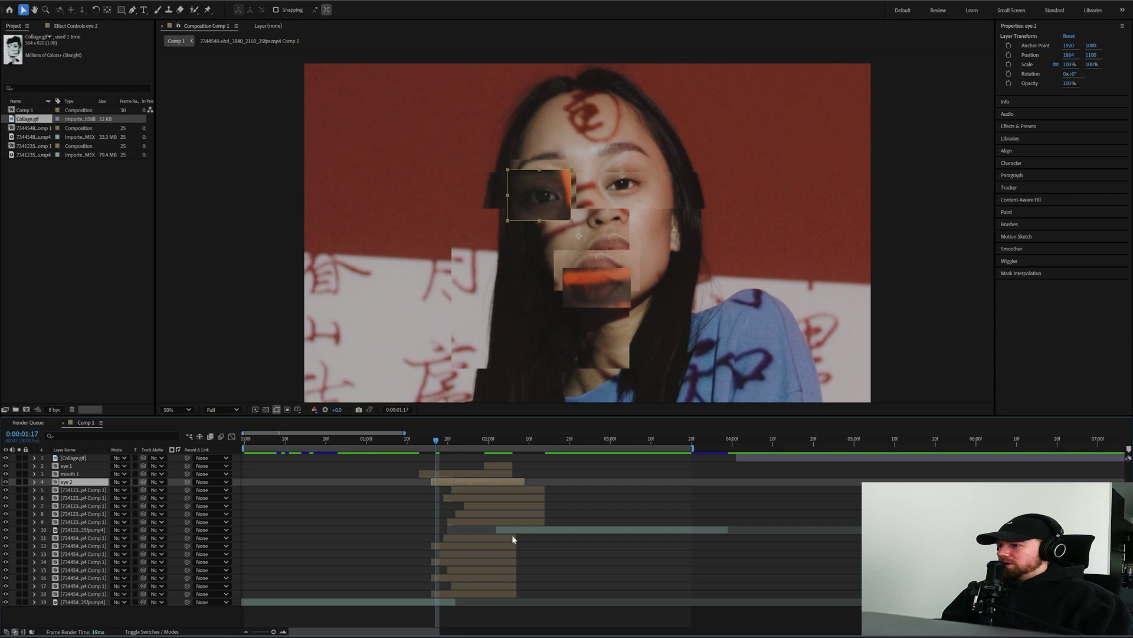
pyautogui.moveTo(515, 538); pyautogui.dragTo(487, 554)
pyautogui.moveTo(516, 561); pyautogui.dragTo(503, 595)
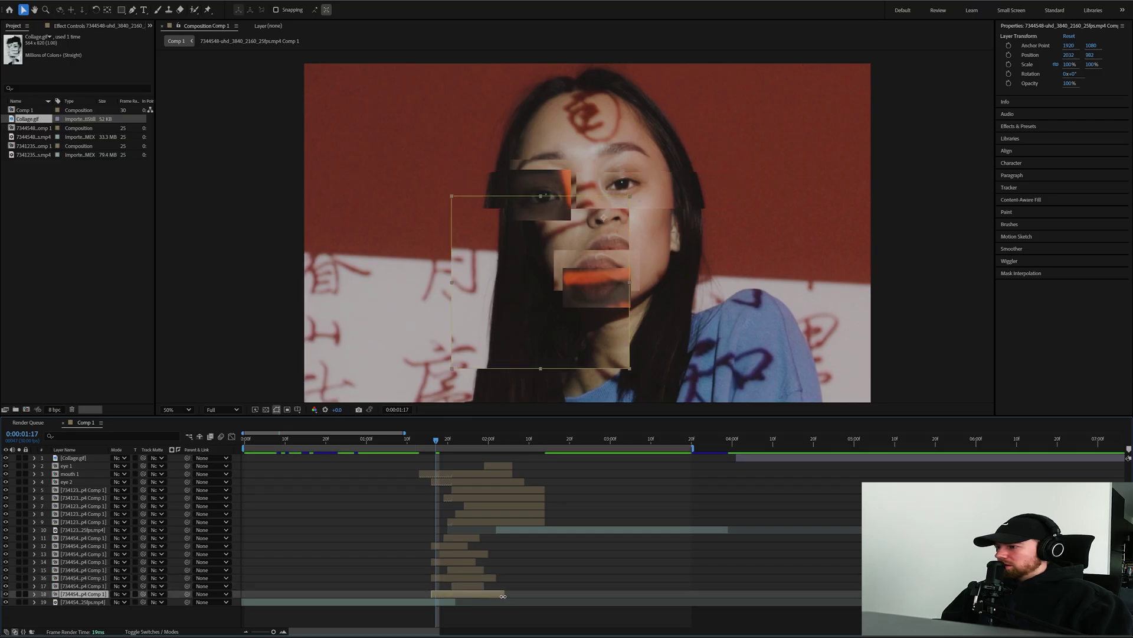
pyautogui.moveTo(544, 498)
pyautogui.mouseDown()
pyautogui.moveTo(509, 499)
pyautogui.moveTo(524, 505)
pyautogui.mouseUp()
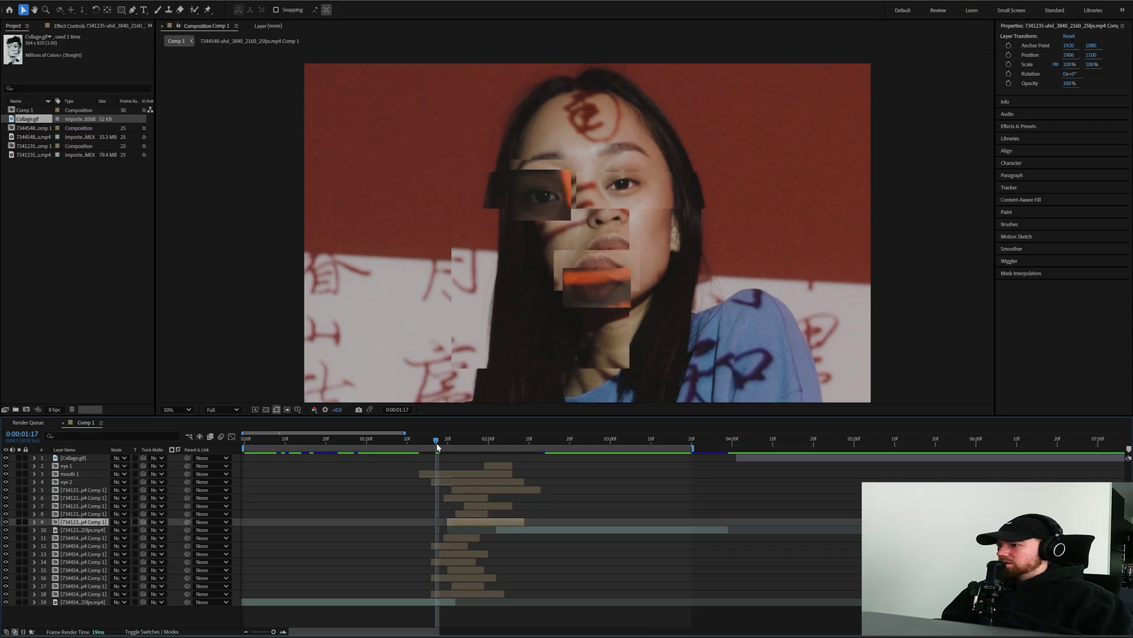
# Preview the transition and delay the second face's mouth, second eye and vertical strip to start at about 1:24, 1:26 and 1:22.
pyautogui.moveTo(437, 441); pyautogui.dragTo(464, 441)
pyautogui.press('space')
pyautogui.click(446, 468)
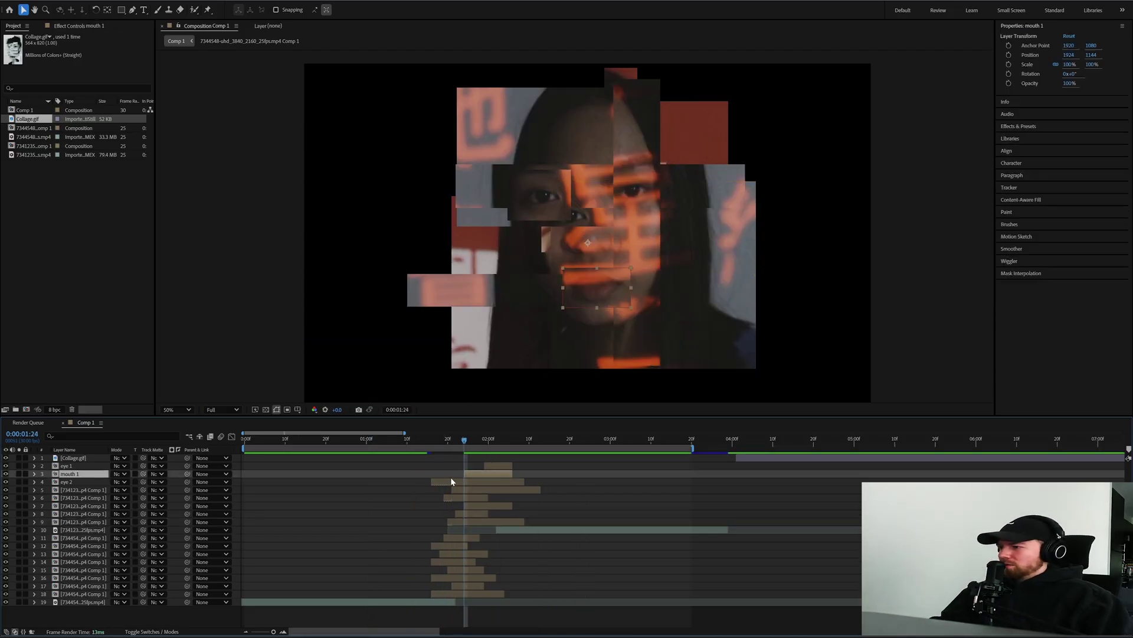
pyautogui.click(451, 481)
pyautogui.moveTo(432, 479); pyautogui.dragTo(456, 489)
pyautogui.moveTo(447, 441)
pyautogui.mouseDown()
pyautogui.moveTo(411, 441)
pyautogui.moveTo(464, 449)
pyautogui.mouseUp()
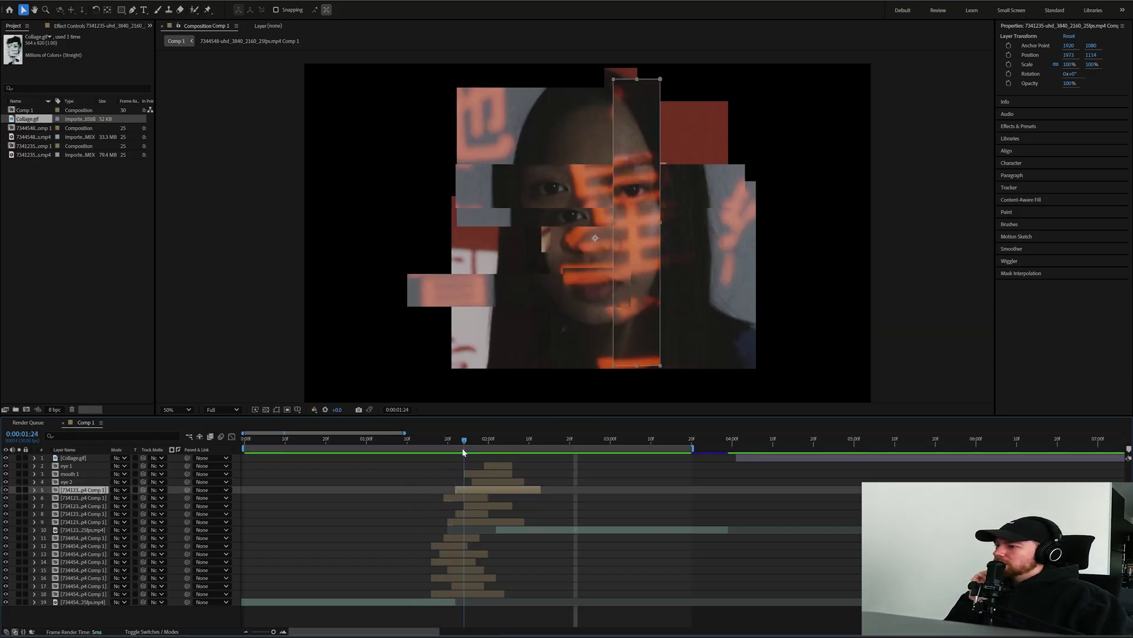
# Refine the timing of the remaining second-face pieces and pre-compose all the second-face pieces into one layer.
pyautogui.click(454, 514)
pyautogui.moveTo(462, 514); pyautogui.dragTo(504, 497)
pyautogui.click(461, 523)
pyautogui.click(481, 513)
pyautogui.moveTo(457, 490); pyautogui.dragTo(405, 443)
pyautogui.click(474, 482)
pyautogui.click(470, 473)
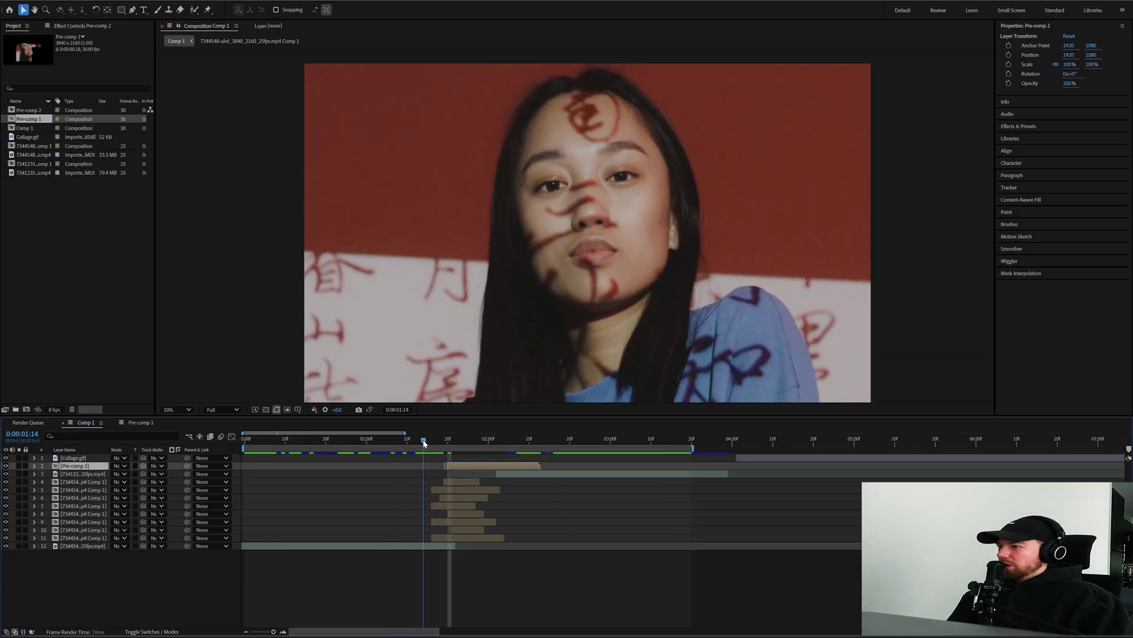
# Extend four first-face pieces, including the lower-left, mouth and left-eye ones, to start earlier, between about 1:11 and 1:15.
pyautogui.moveTo(423, 439); pyautogui.dragTo(456, 444)
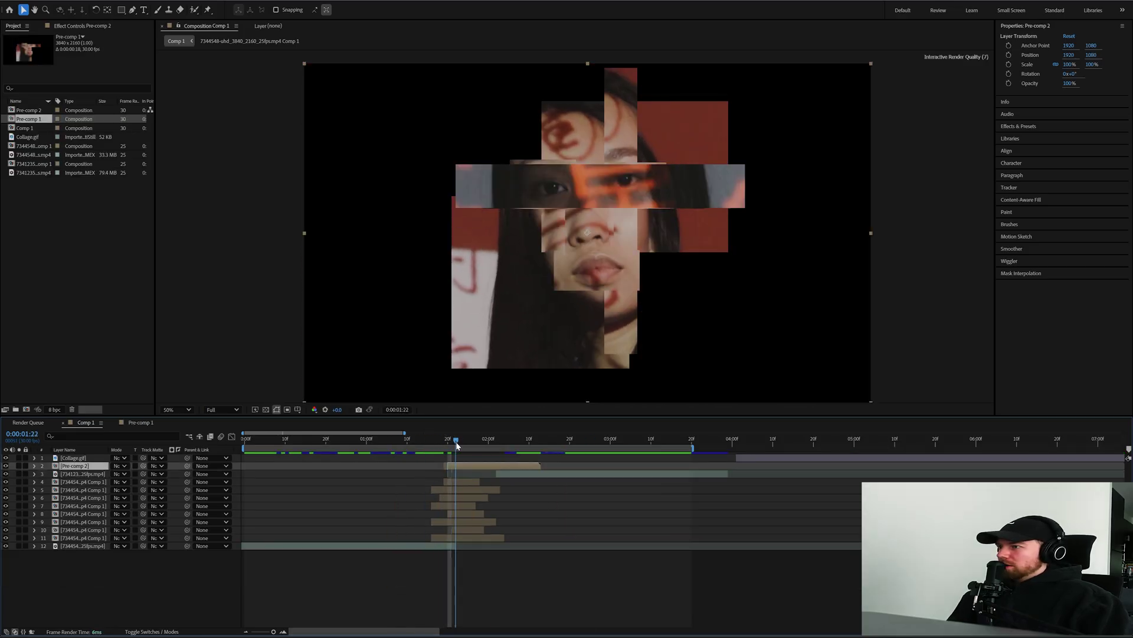
pyautogui.click(508, 577)
pyautogui.click(435, 537)
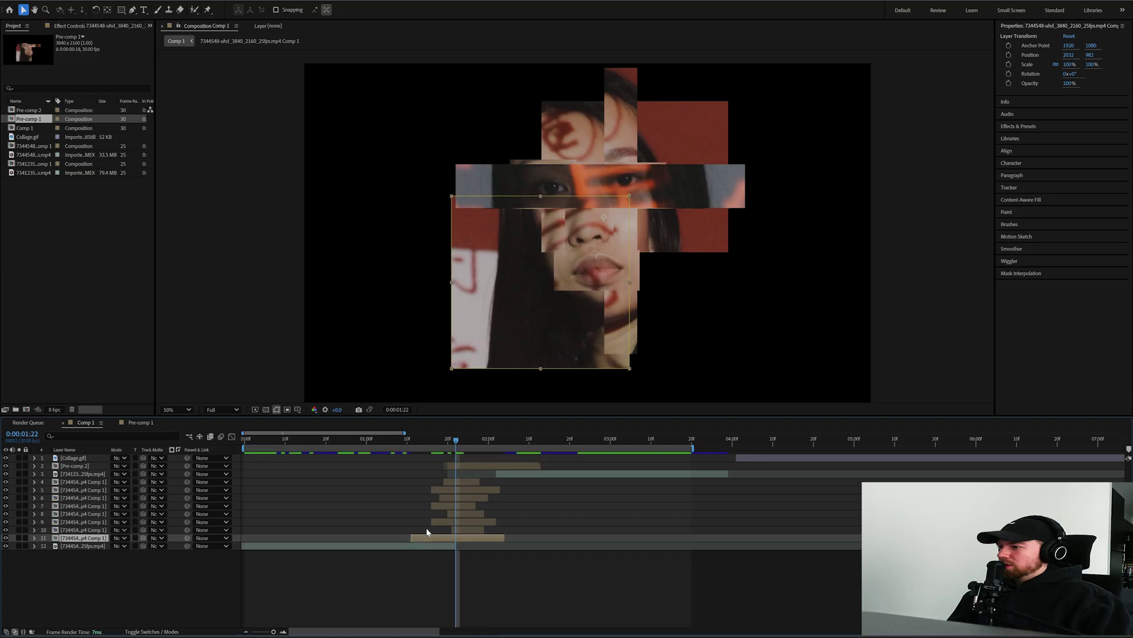
pyautogui.click(432, 522)
pyautogui.click(432, 506)
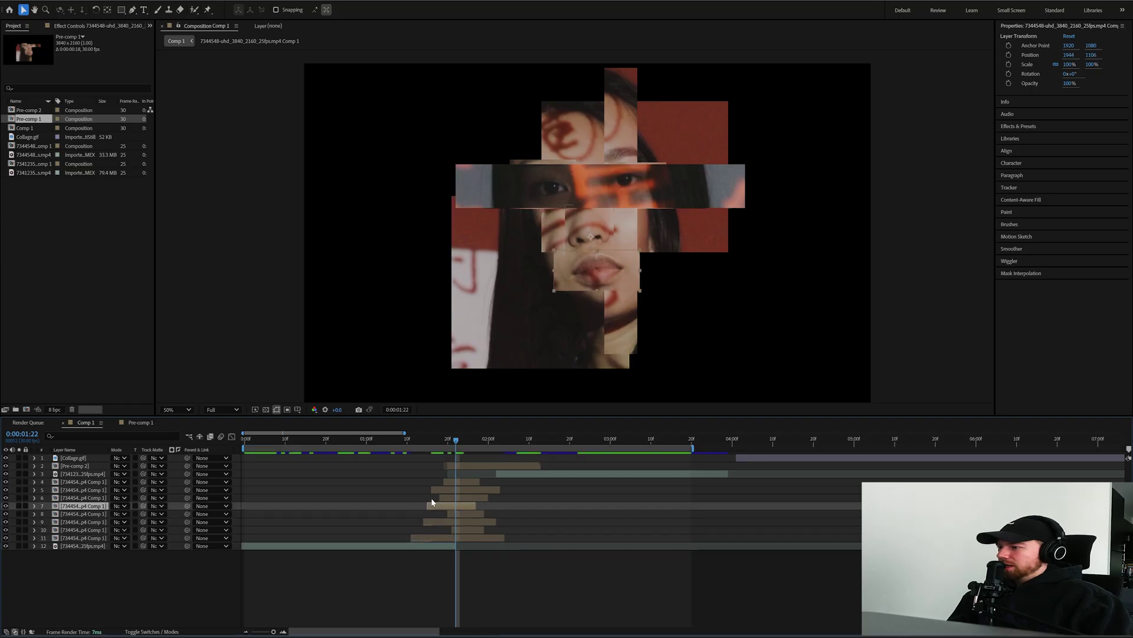
pyautogui.click(432, 489)
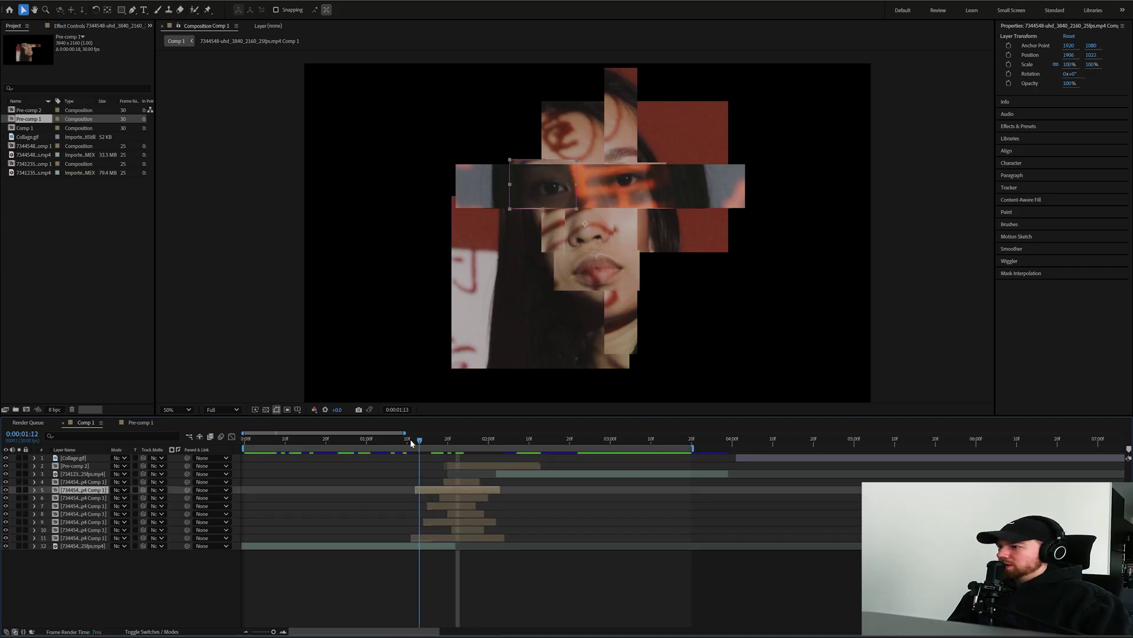
# Preview the transition and extend the first face's lower-left piece and the layer 8 piece to start at about 1:08 and 1:09.
pyautogui.press('space')
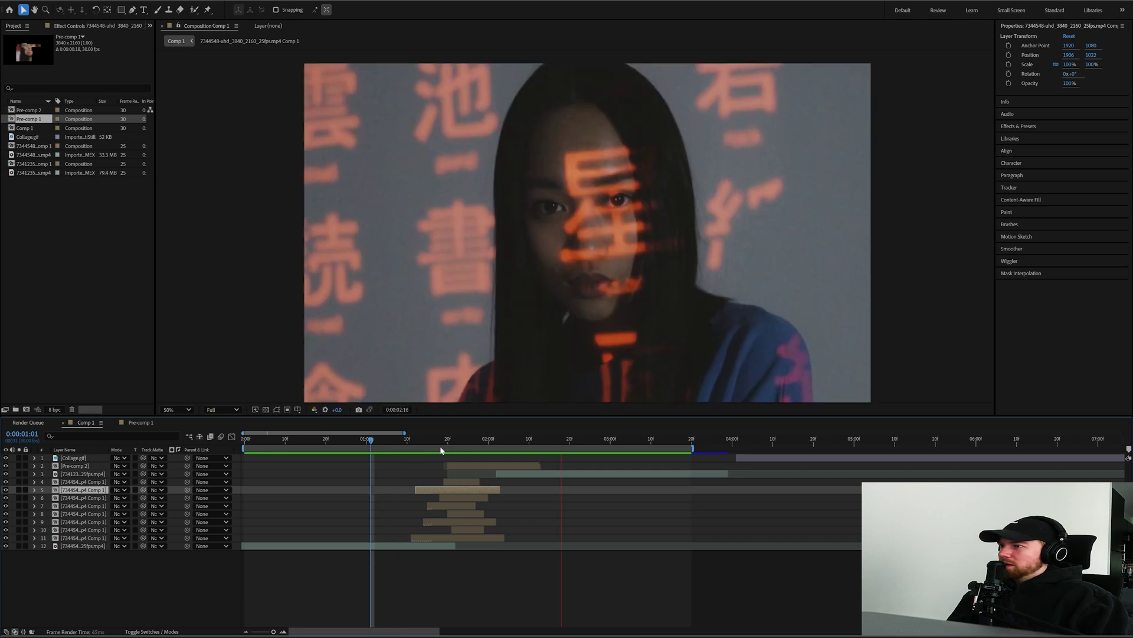
pyautogui.press('space')
pyautogui.moveTo(440, 444); pyautogui.dragTo(407, 444)
pyautogui.press('space')
pyautogui.press('space')
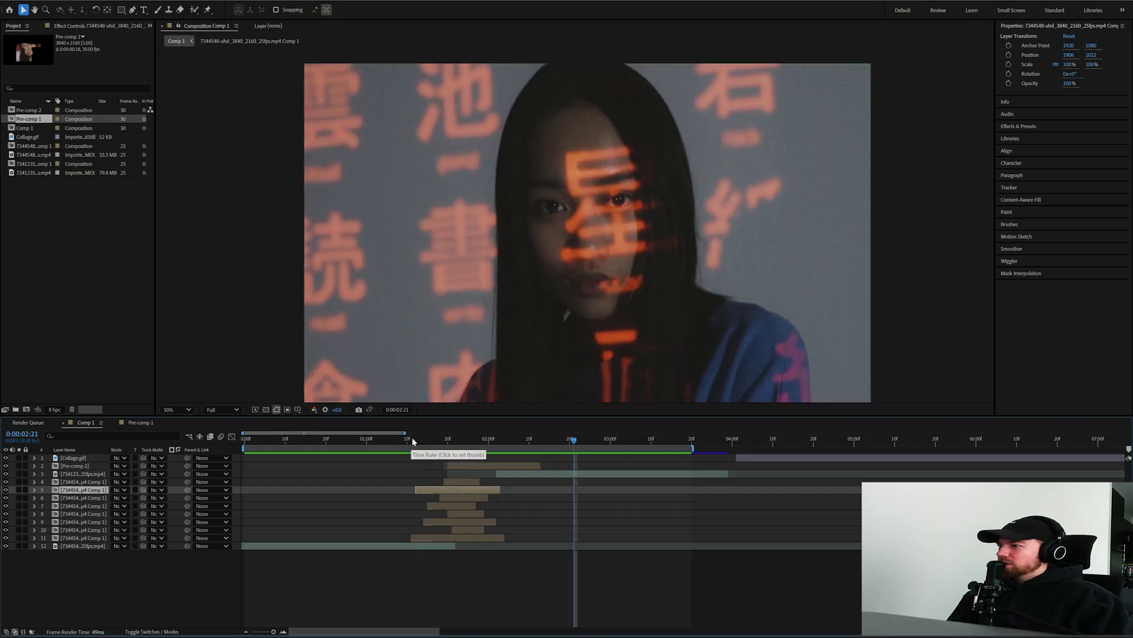
pyautogui.click(413, 440)
pyautogui.click(409, 537)
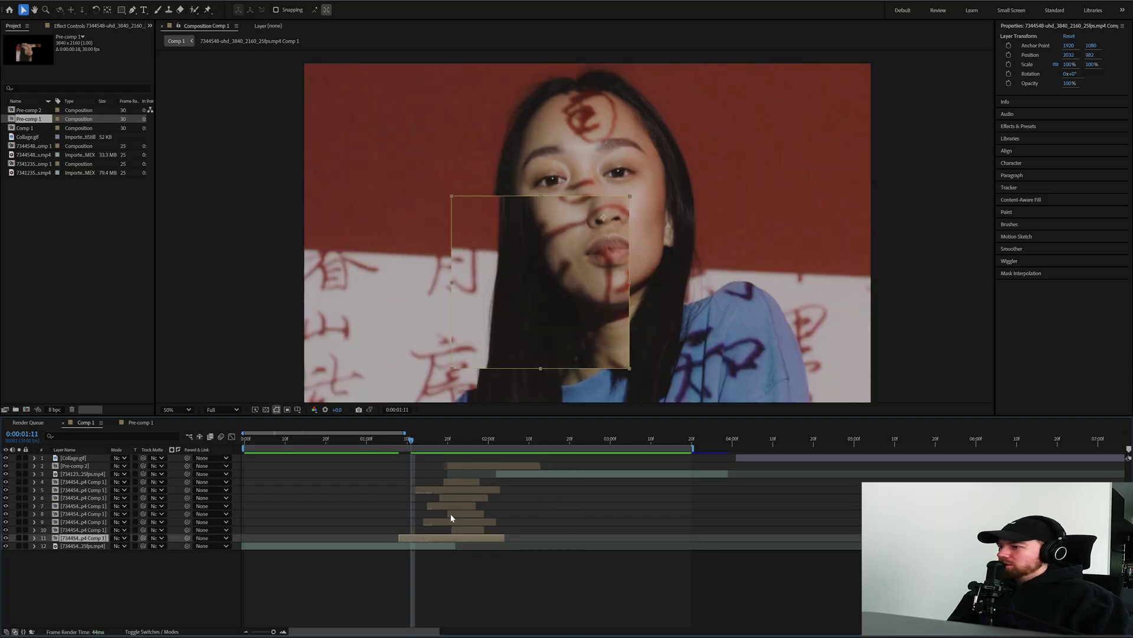
pyautogui.click(450, 514)
pyautogui.moveTo(434, 514); pyautogui.dragTo(403, 514)
# Play back the transition from about 1:04 to check the timing of the staggered pieces.
pyautogui.press('space')
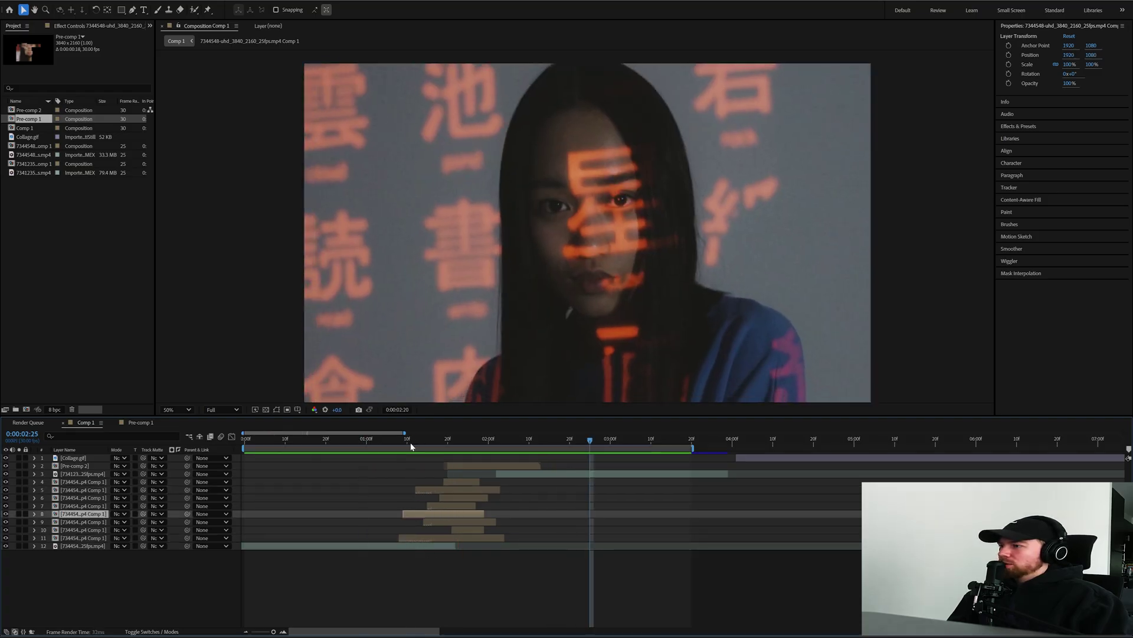
pyautogui.click(386, 446)
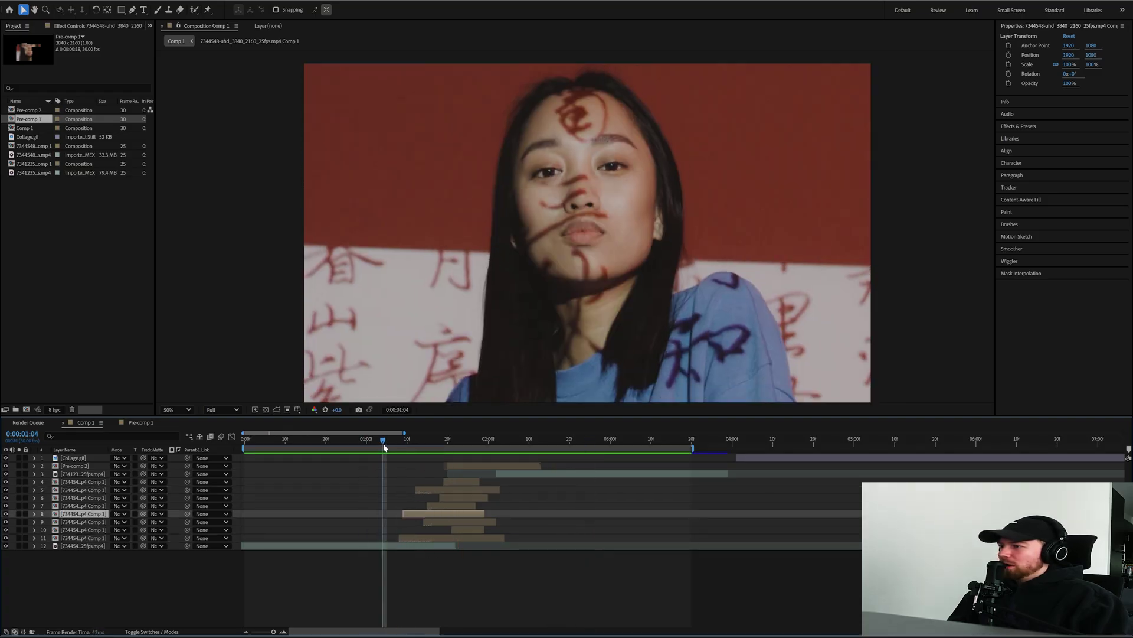
pyautogui.press('space')
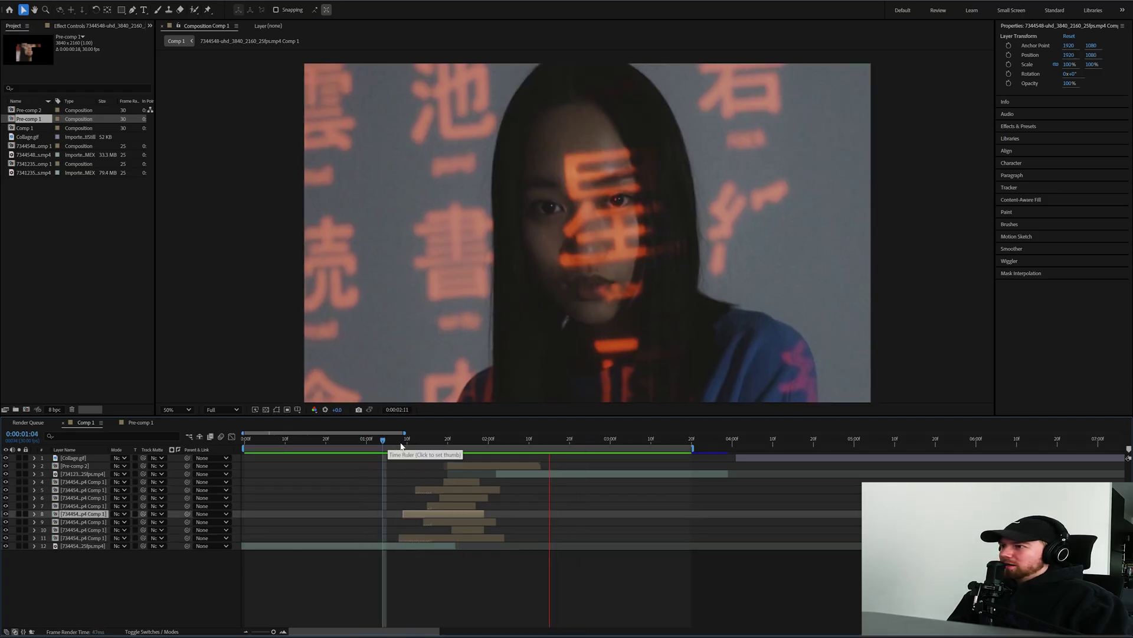
pyautogui.click(387, 446)
pyautogui.press('space')
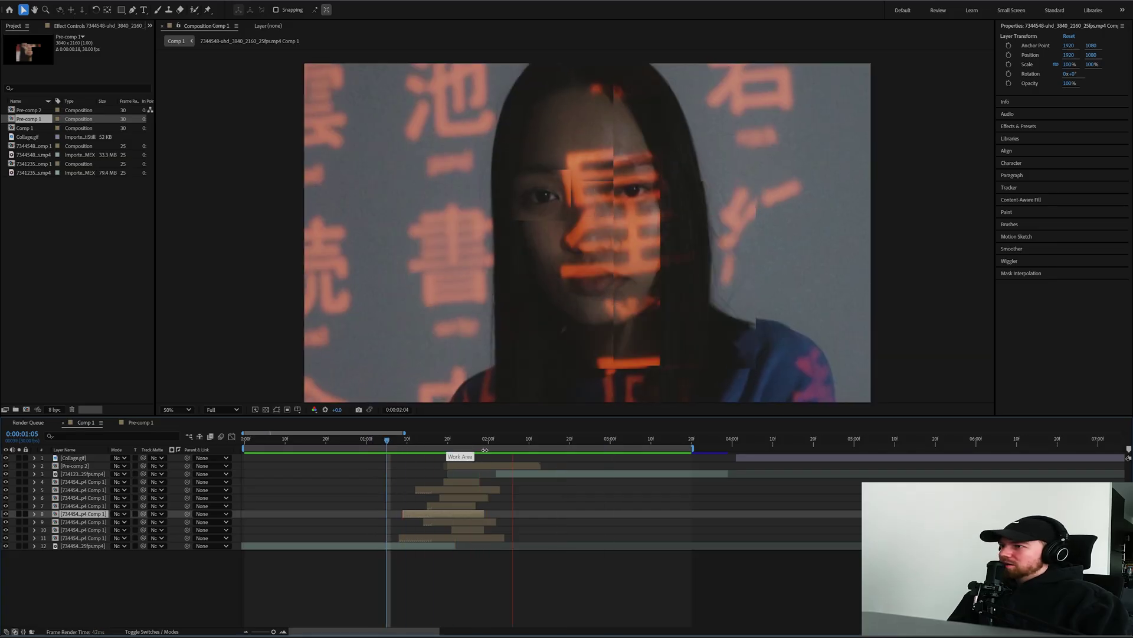
# Pre-compose all the clip and face-piece layers below the collage GIF into one layer.
pyautogui.click(544, 459)
pyautogui.click(489, 441)
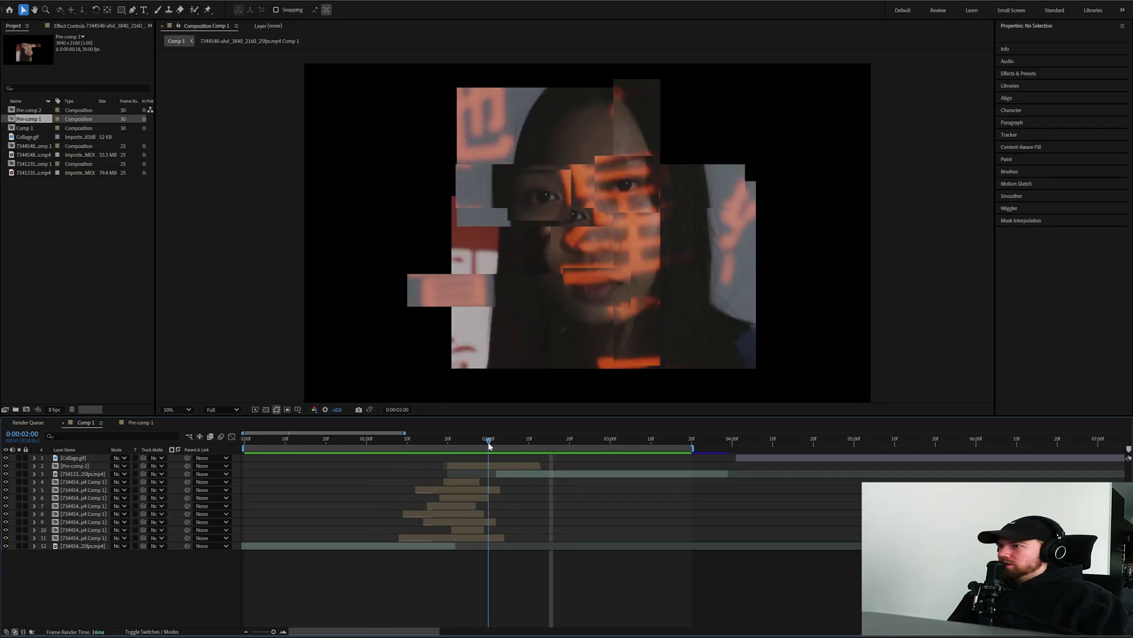
pyautogui.click(478, 466)
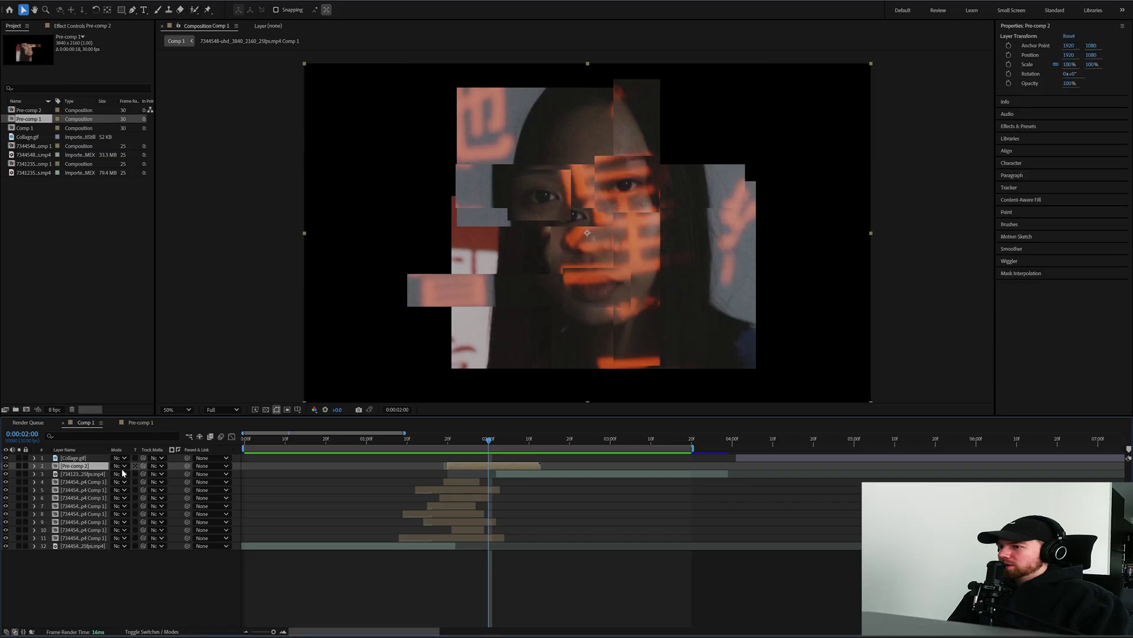
pyautogui.moveTo(60, 467); pyautogui.dragTo(63, 559)
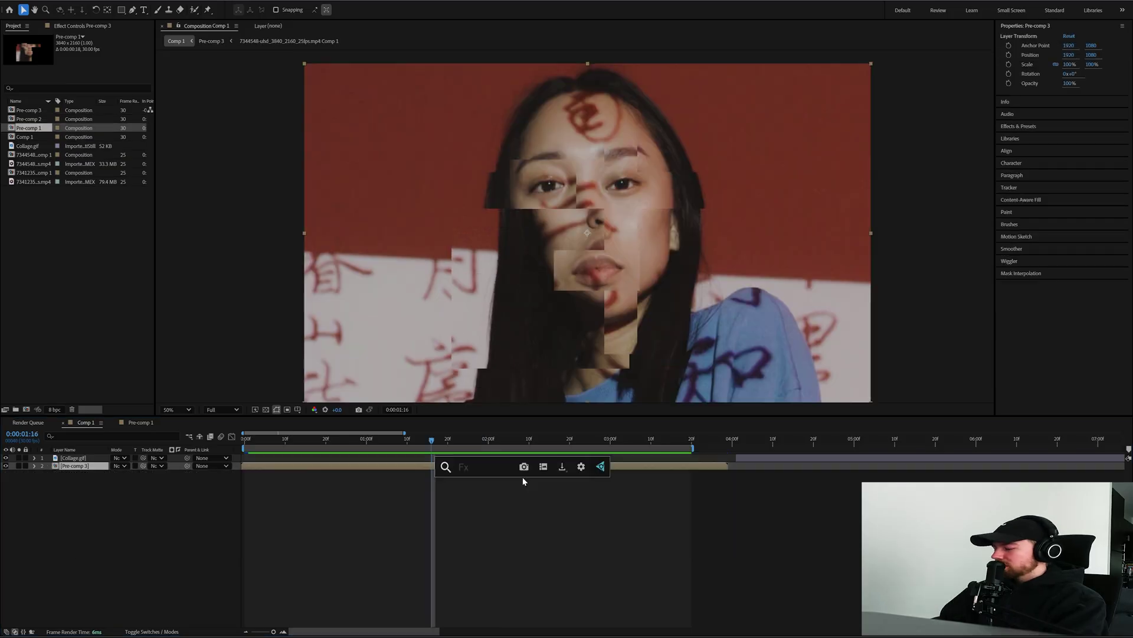
pyautogui.write('paral')
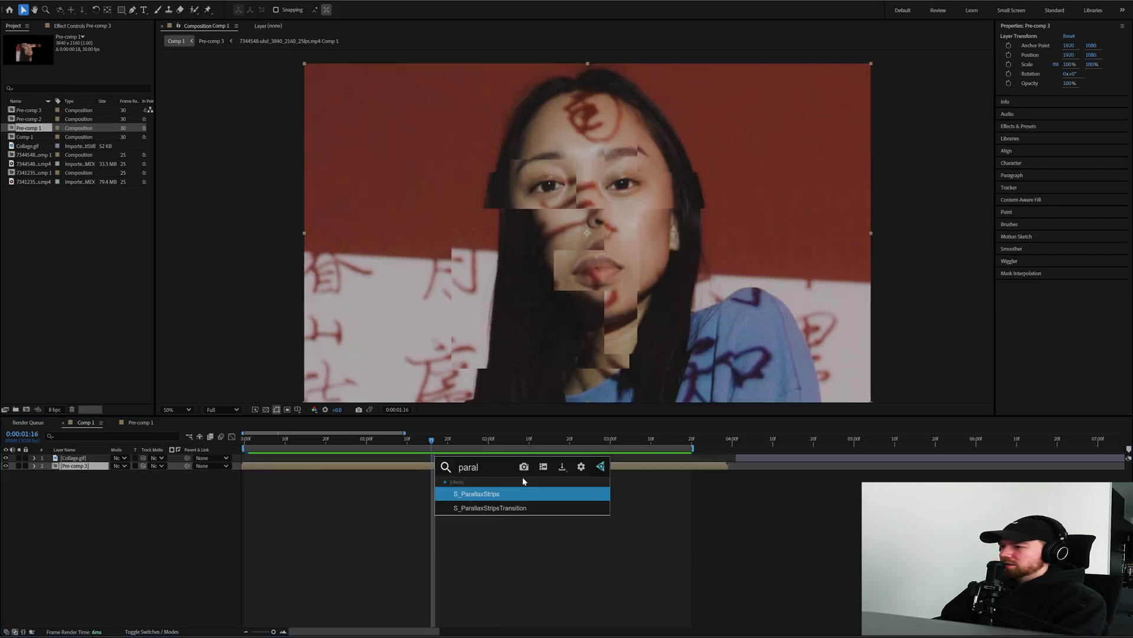
pyautogui.press('Return')
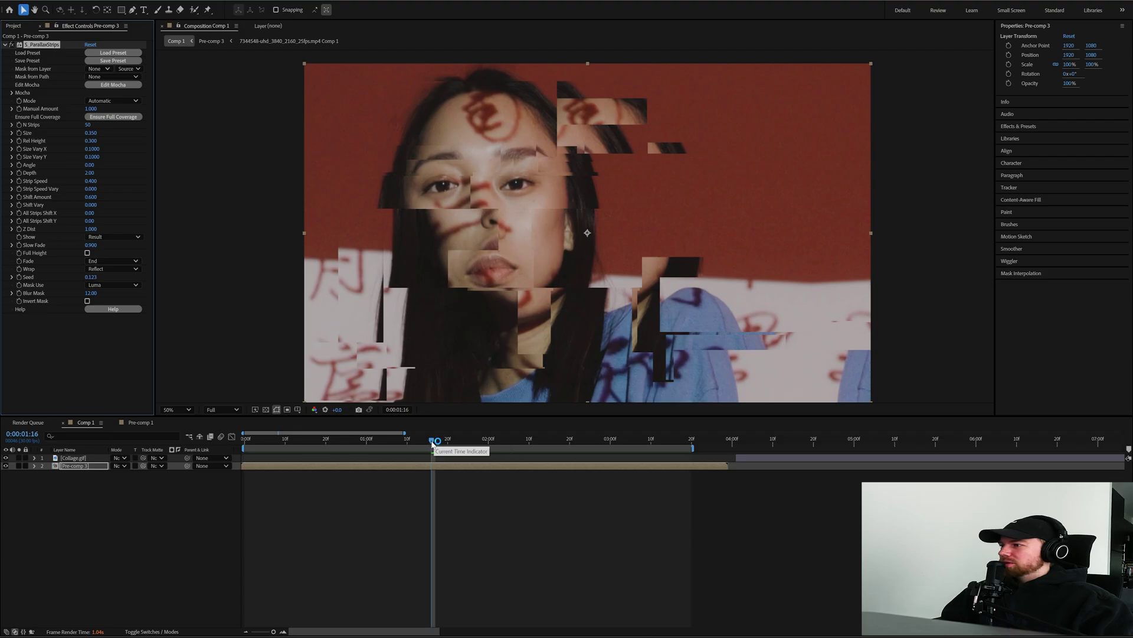
pyautogui.moveTo(432, 443); pyautogui.dragTo(395, 442)
pyautogui.press('Delete')
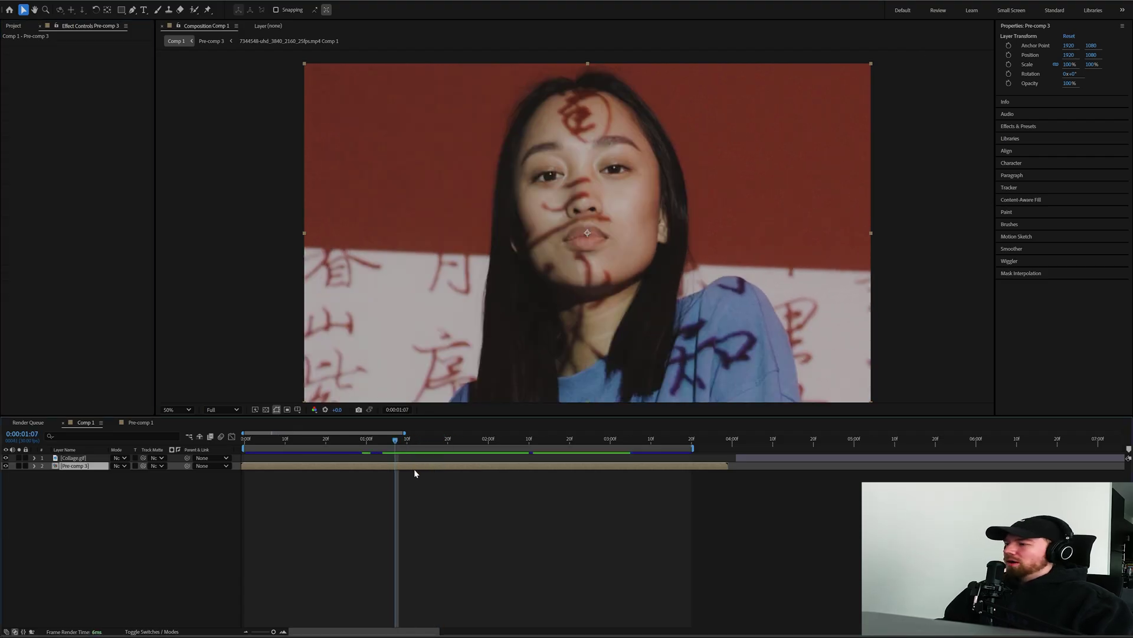
# Split the Pre-comp 3 layer at 1:07 and again at about 2:13 to isolate the transition segment.
pyautogui.hotkey('ctrl', 'shift', 'd')
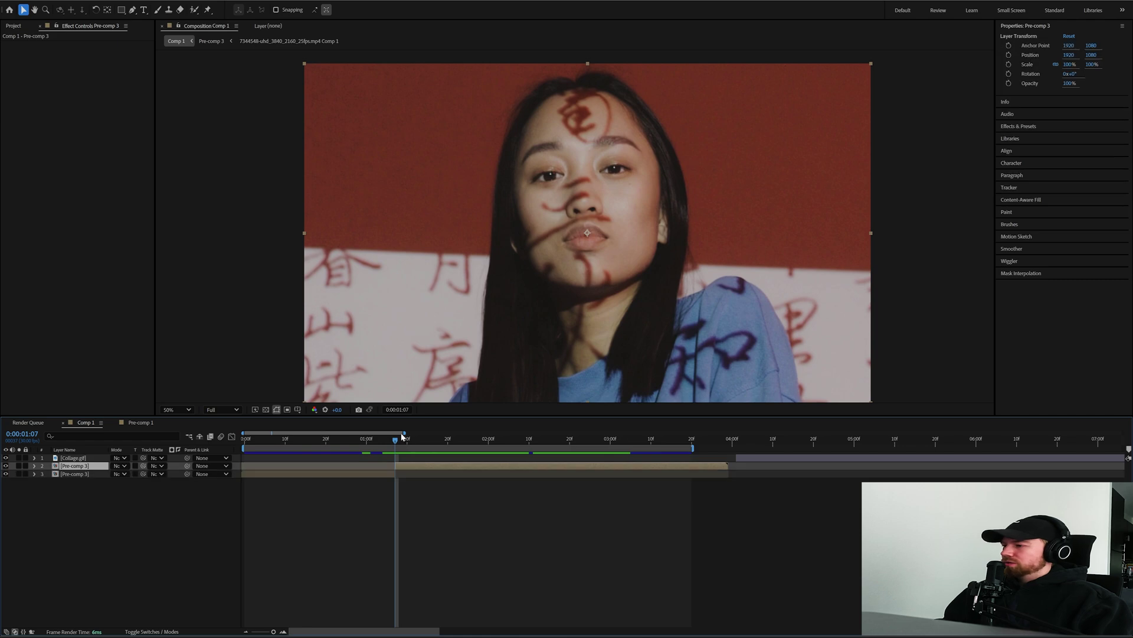
pyautogui.moveTo(396, 442); pyautogui.dragTo(476, 443)
pyautogui.hotkey('ctrl', 'shift', 'd')
# Apply S_ParallaxStrips to the middle transition segment and set its number of strips to 12.
pyautogui.click(487, 474)
pyautogui.hotkey('ctrl', 'space')
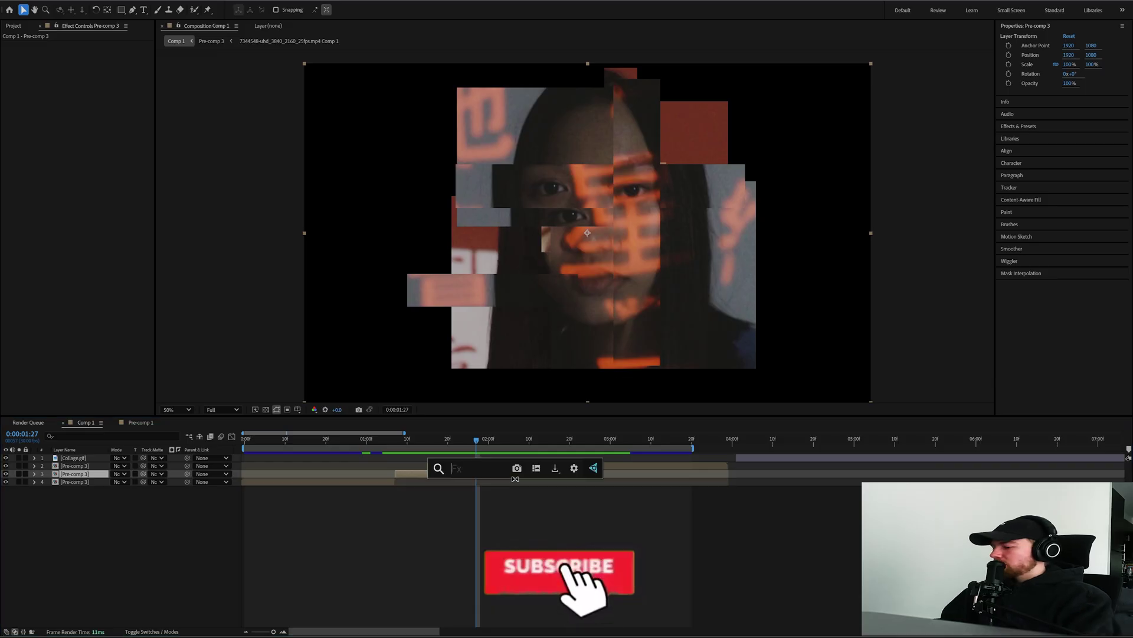
pyautogui.write('paral')
pyautogui.press('Return')
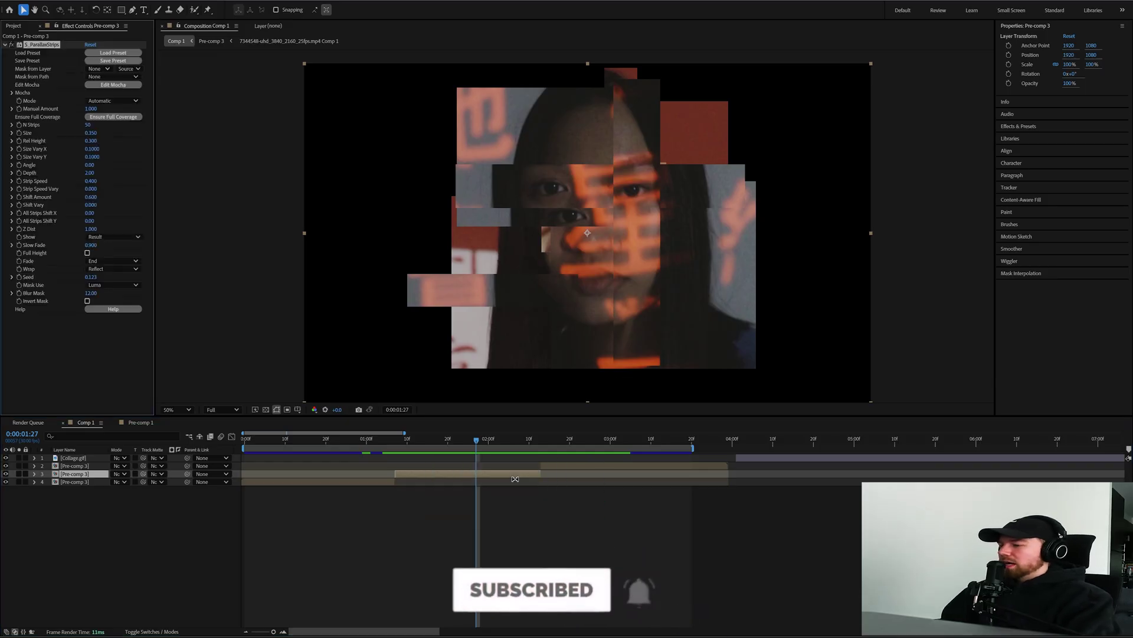
pyautogui.moveTo(88, 125); pyautogui.dragTo(71, 125)
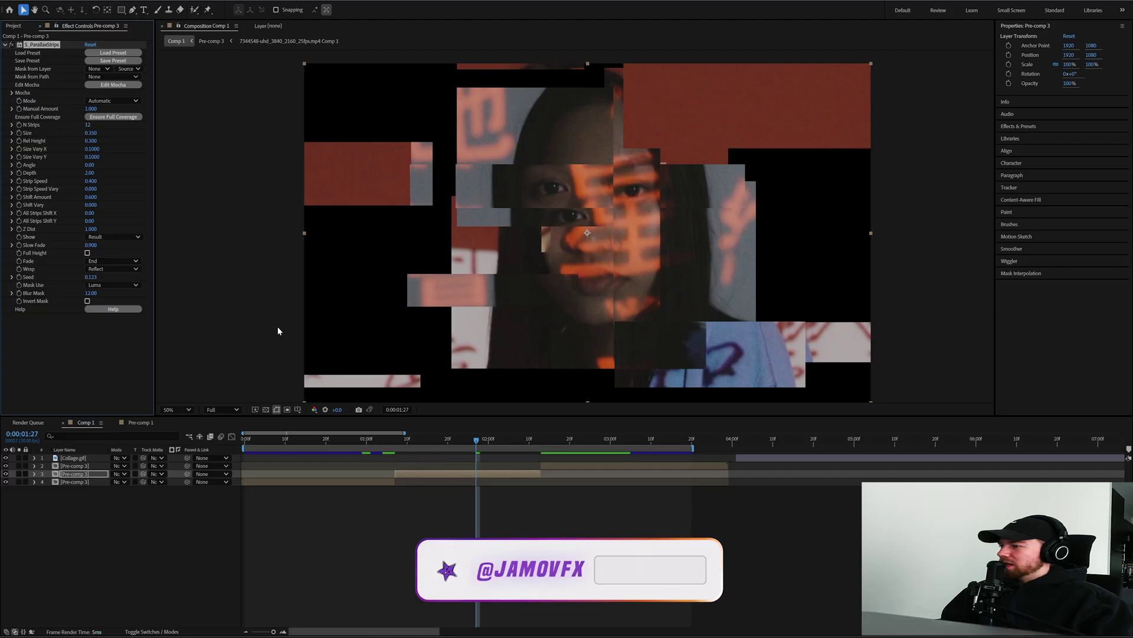
# Preview the transition from 1:04 and fine-tune the S_ParallaxStrips settings on the middle segment.
pyautogui.moveTo(476, 439); pyautogui.dragTo(383, 445)
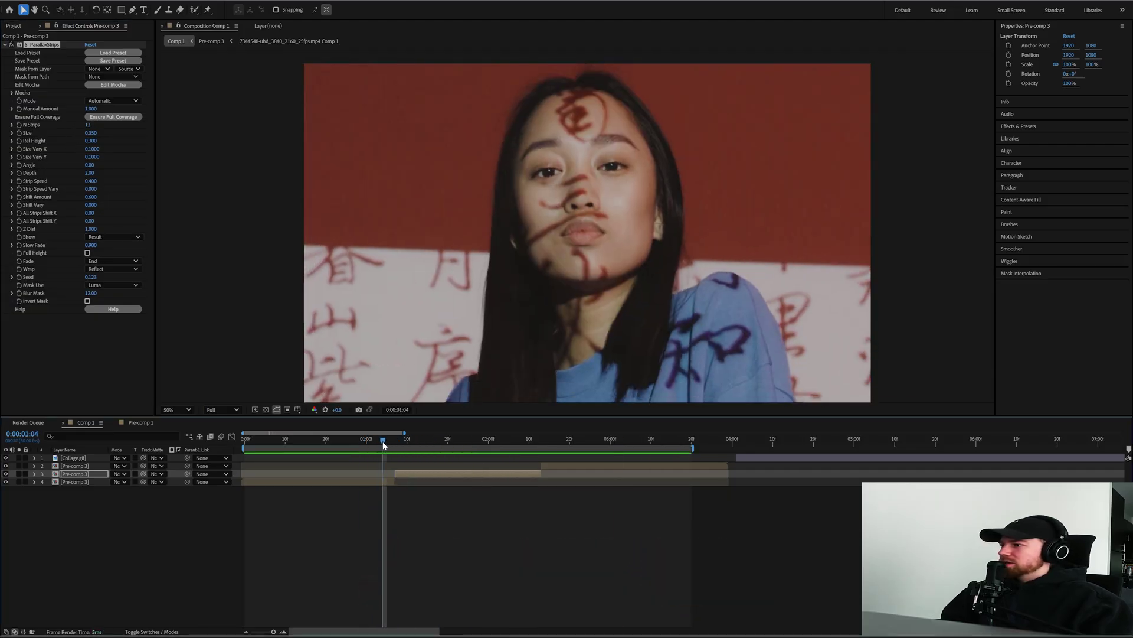
pyautogui.press('space')
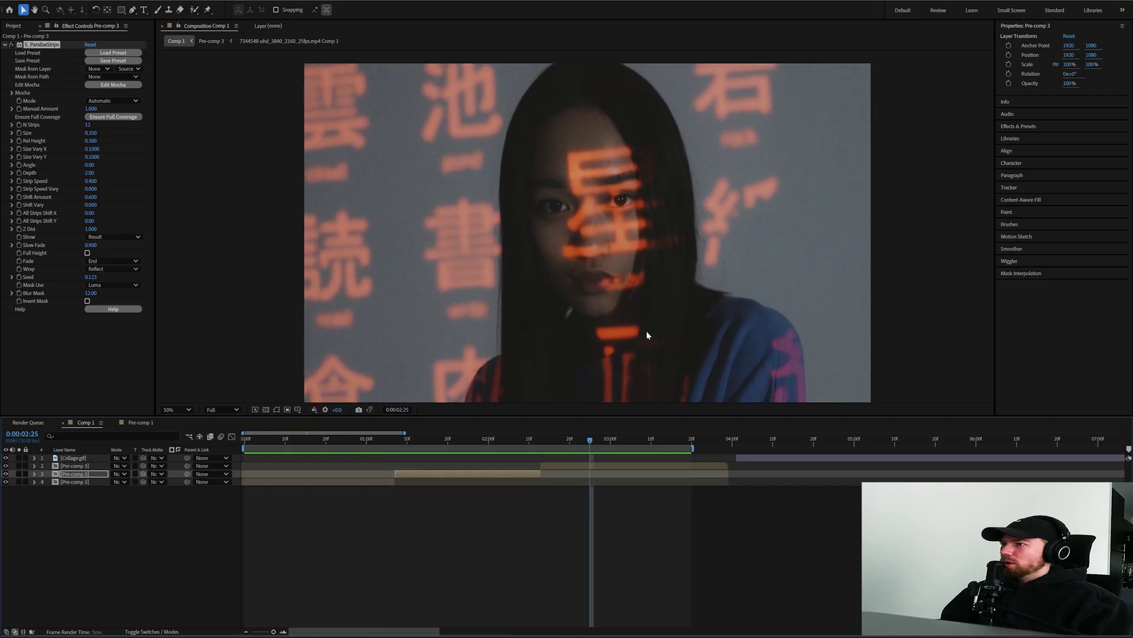
pyautogui.moveTo(522, 440); pyautogui.dragTo(488, 441)
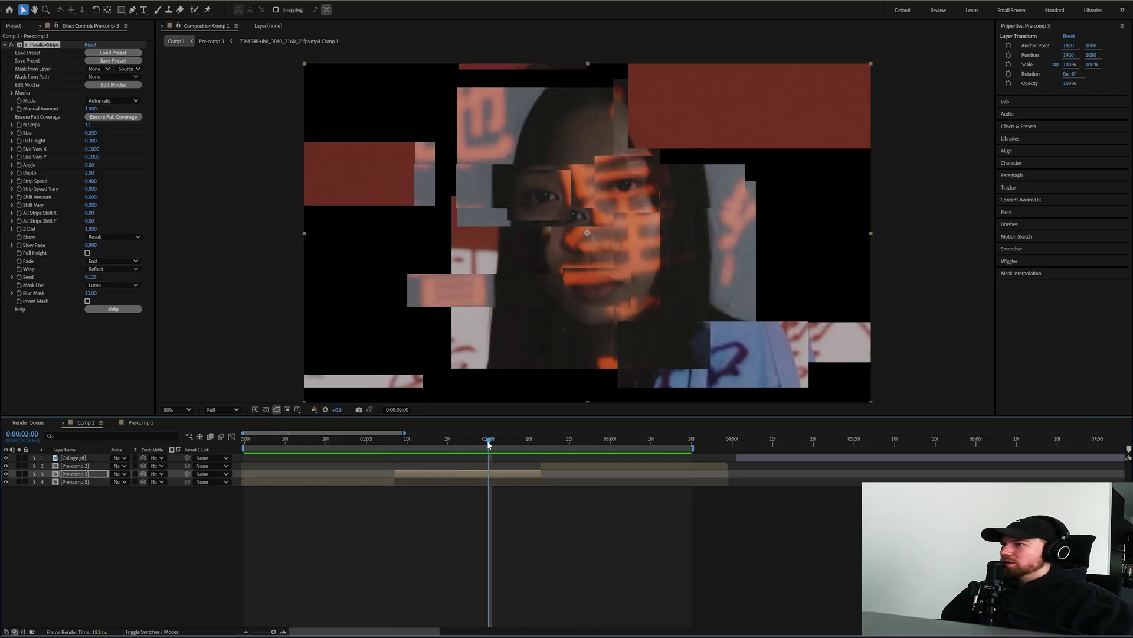
pyautogui.moveTo(109, 162)
pyautogui.mouseDown()
pyautogui.moveTo(127, 161)
pyautogui.moveTo(91, 176)
pyautogui.moveTo(128, 172)
pyautogui.moveTo(93, 176)
pyautogui.mouseUp()
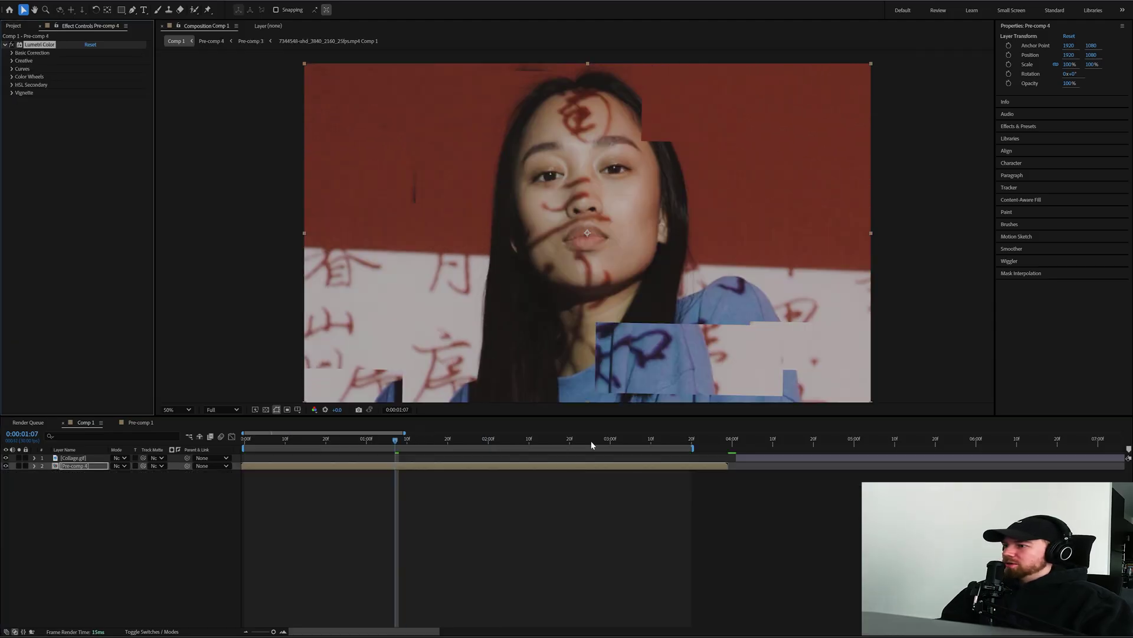
# Set the Lumetri Color contrast of the combined Pre-comp 4 layer to 51 and inspect the second portrait.
pyautogui.click(593, 441)
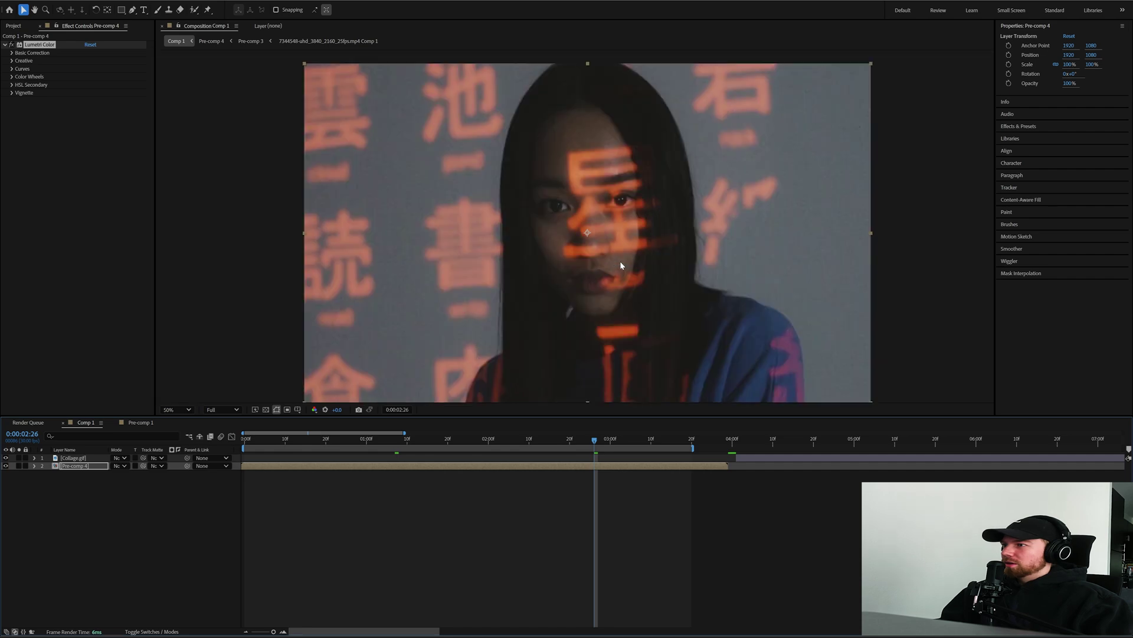
pyautogui.click(467, 518)
pyautogui.click(488, 466)
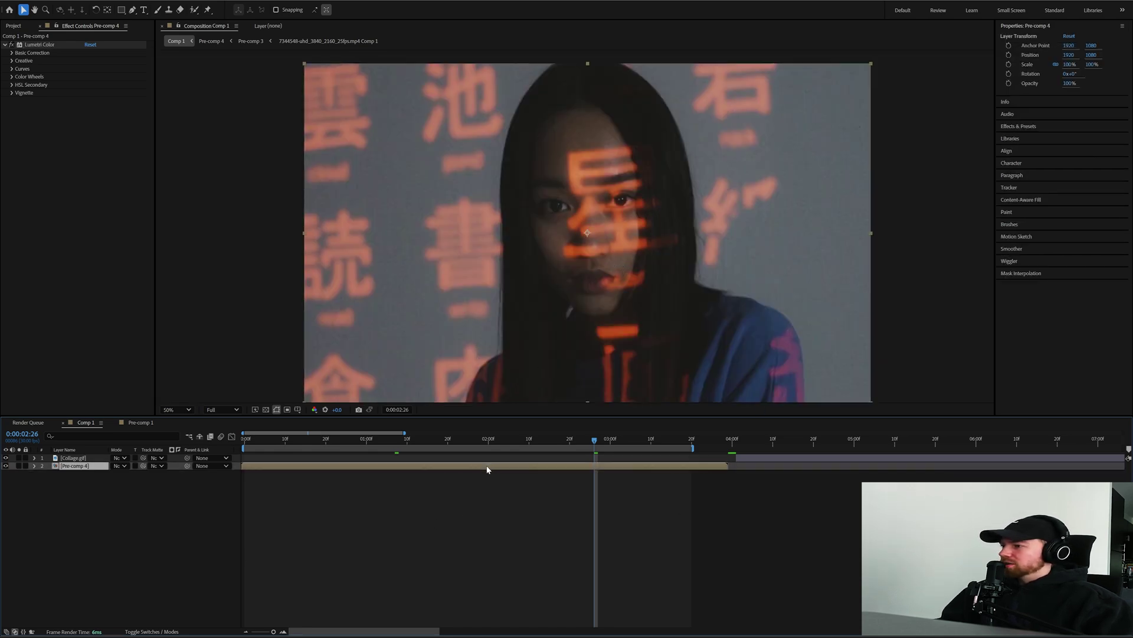
pyautogui.click(15, 53)
pyautogui.moveTo(93, 133); pyautogui.dragTo(112, 130)
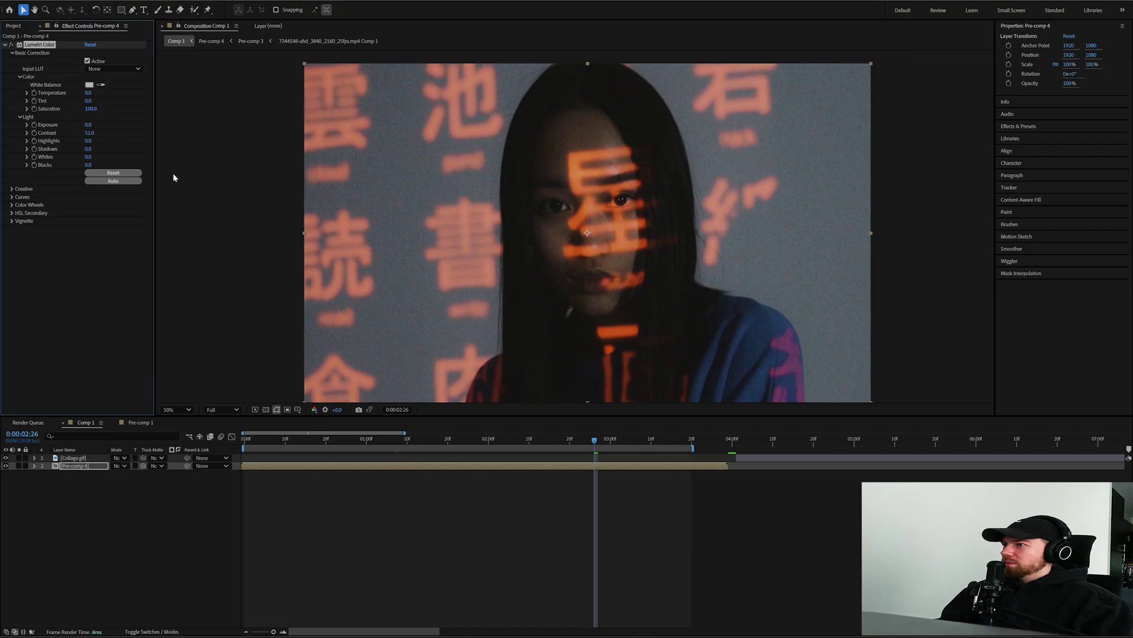
pyautogui.scroll(1, 656, 245)
pyautogui.moveTo(730, 245); pyautogui.dragTo(568, 237)
pyautogui.scroll(-1, 473, 208)
pyautogui.scroll(-2, 567, 236)
pyautogui.scroll(2, 566, 235)
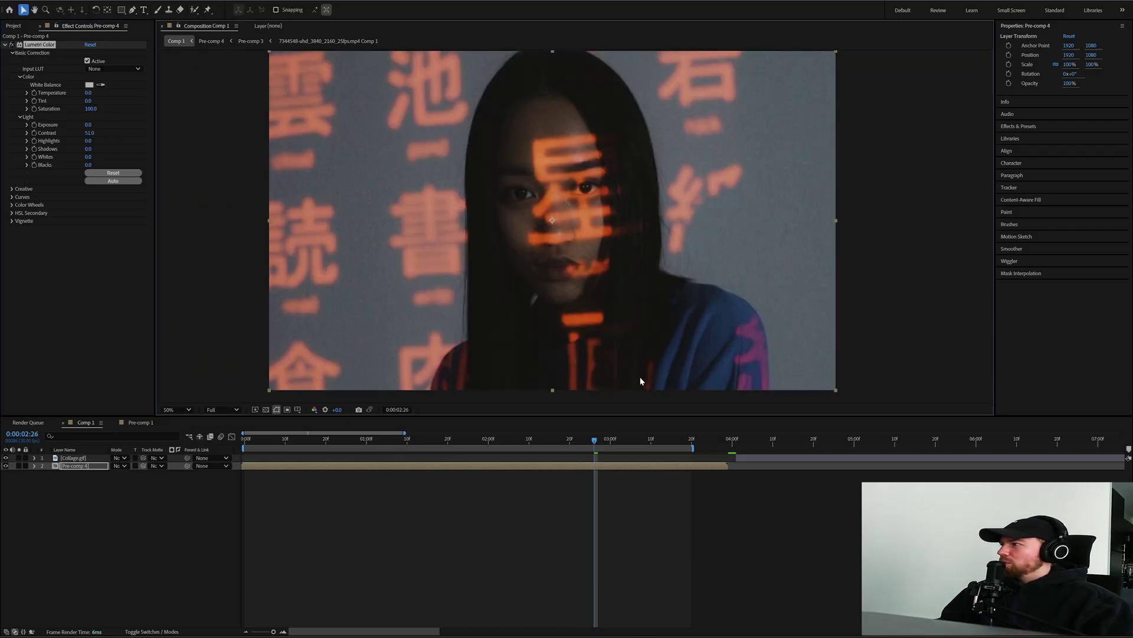
pyautogui.click(408, 441)
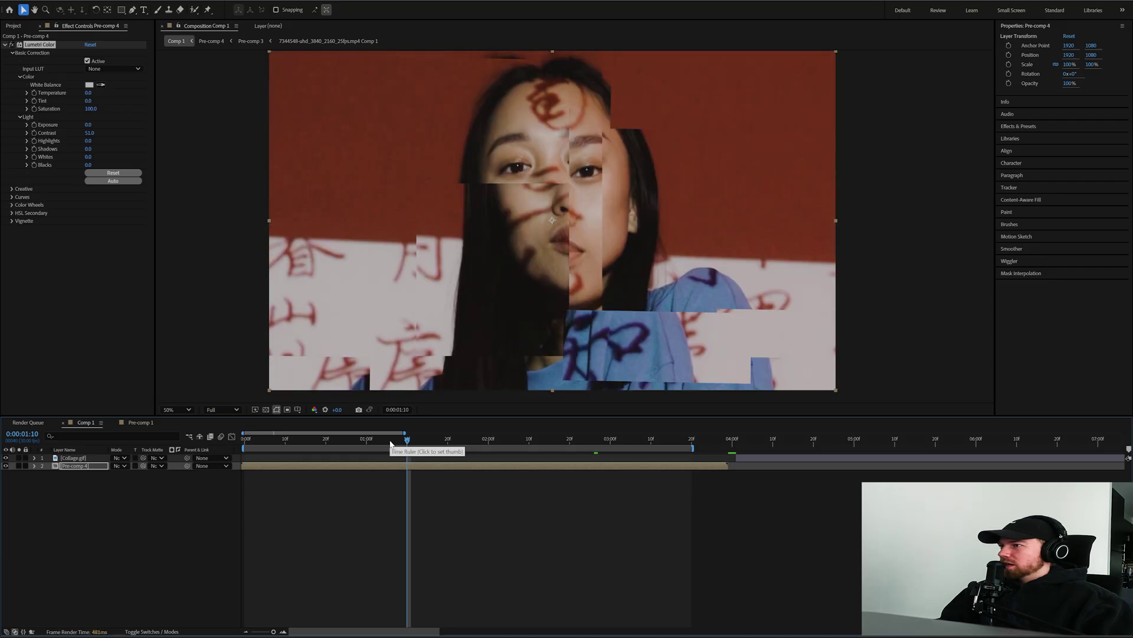
pyautogui.moveTo(390, 441)
pyautogui.mouseDown()
pyautogui.moveTo(472, 444)
pyautogui.moveTo(399, 441)
pyautogui.mouseUp()
pyautogui.click(437, 466)
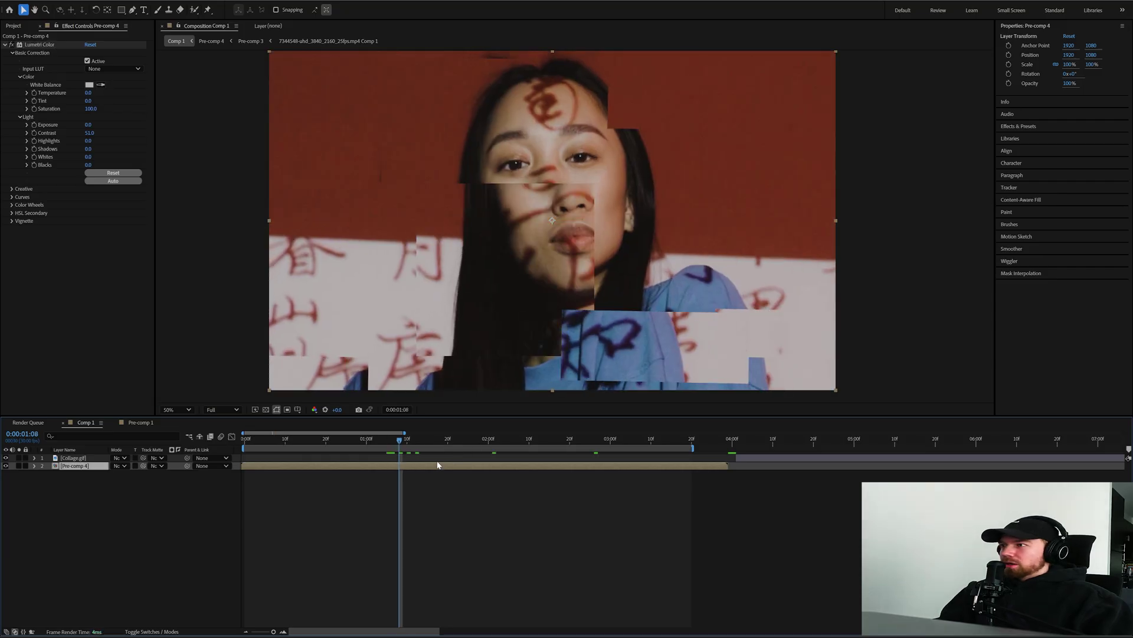
pyautogui.hotkey('ctrl', 'space')
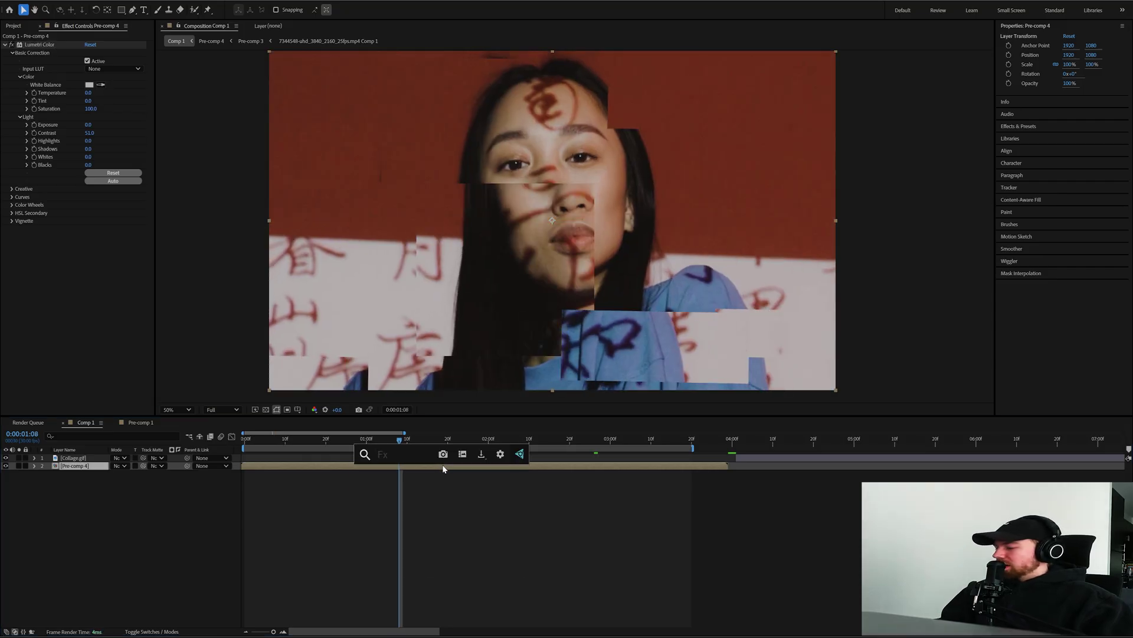
pyautogui.write('crt')
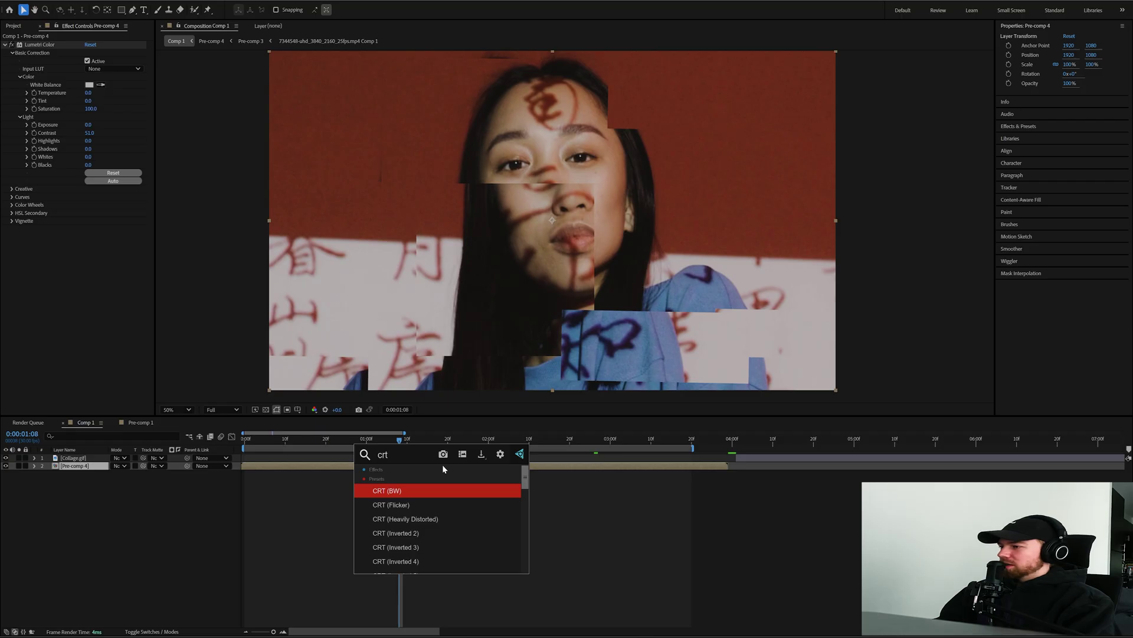
pyautogui.press('Return')
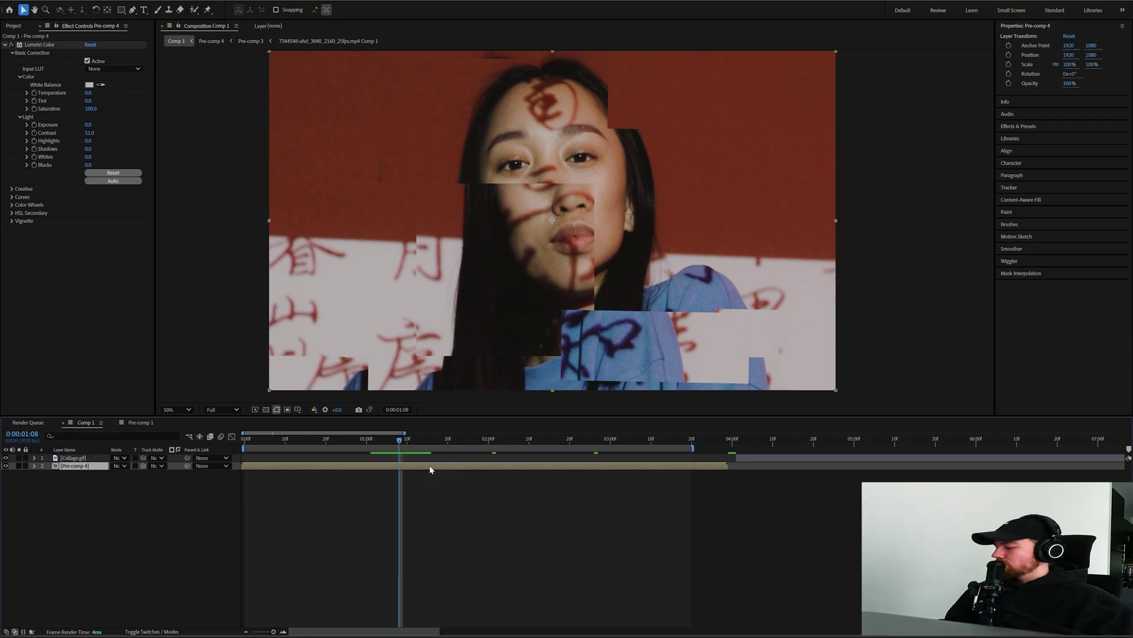
# Create an adjustment layer above Pre-comp 4 and apply a basic CRT preset to it.
pyautogui.hotkey('ctrl', 'alt', 'y')
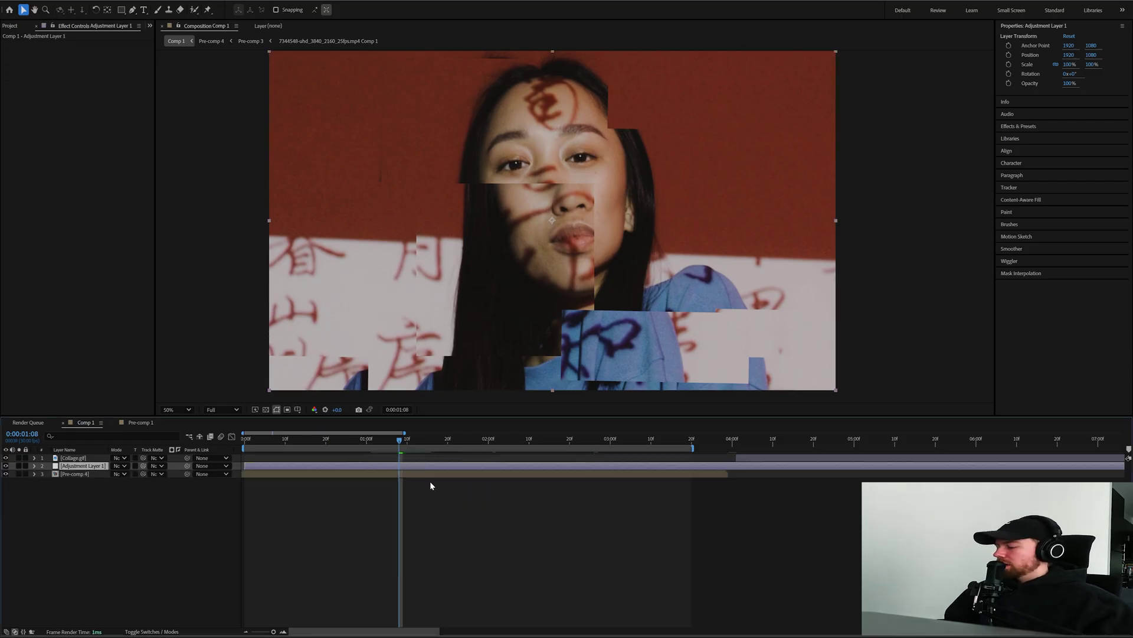
pyautogui.hotkey('ctrl', 'space')
pyautogui.write('crt basi')
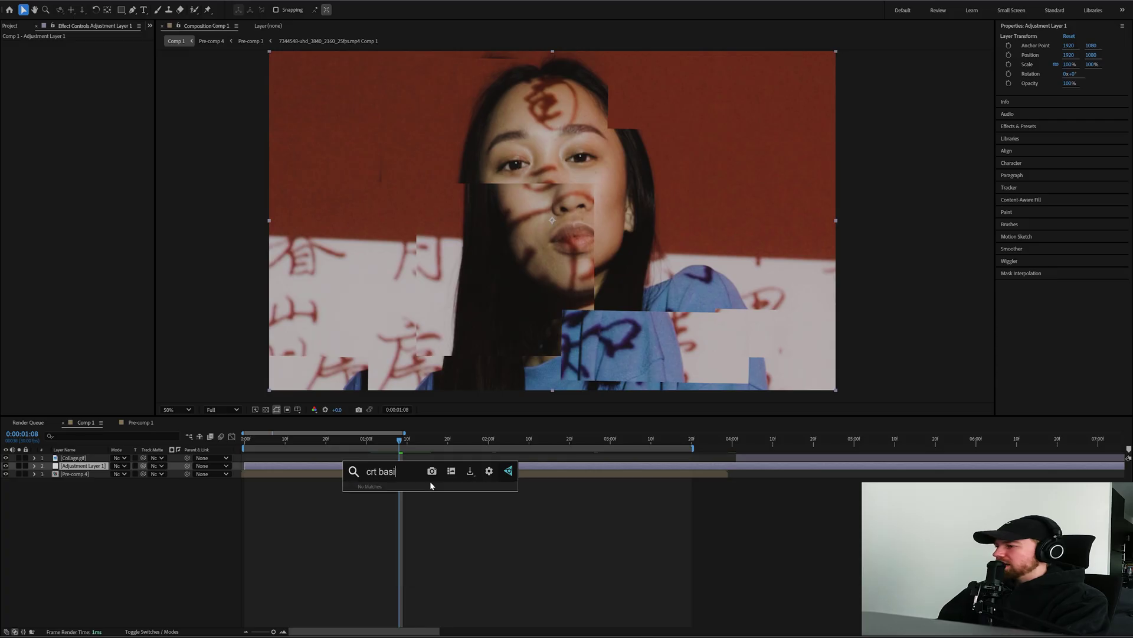
pyautogui.write('c')
pyautogui.press('Return')
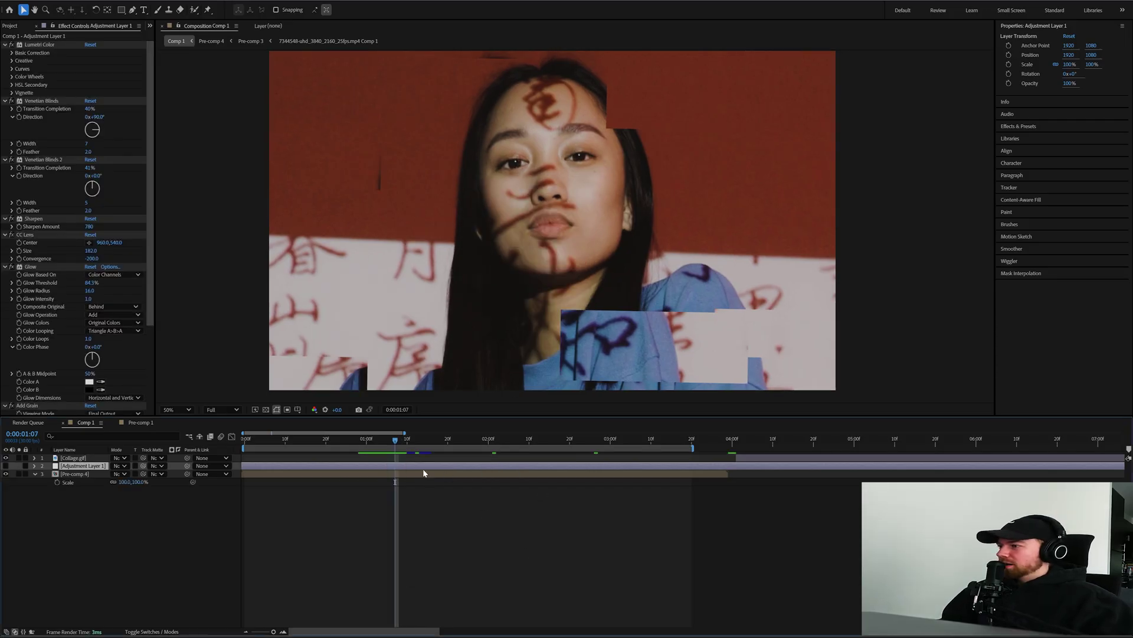
# Trim the adjustment layer so it only covers the transition from 1:07 to 2:13.
pyautogui.hotkey('ctrl', 'shift', 'd')
pyautogui.click(382, 474)
pyautogui.press('Delete')
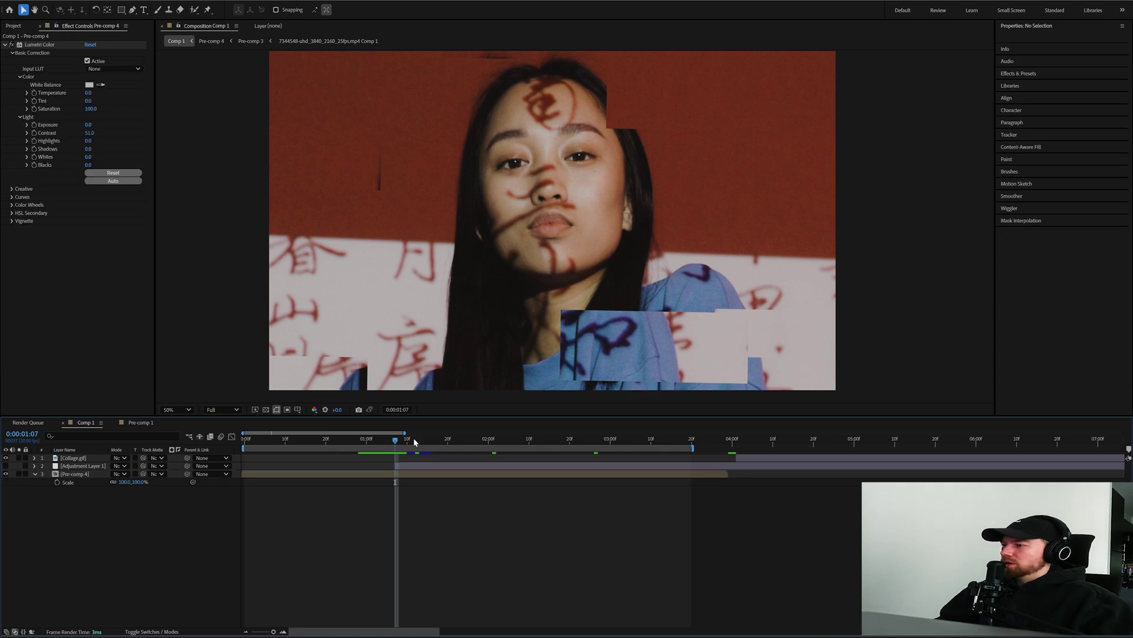
pyautogui.moveTo(414, 438); pyautogui.dragTo(506, 443)
pyautogui.click(548, 466)
pyautogui.hotkey('ctrl', 'shift', 'd')
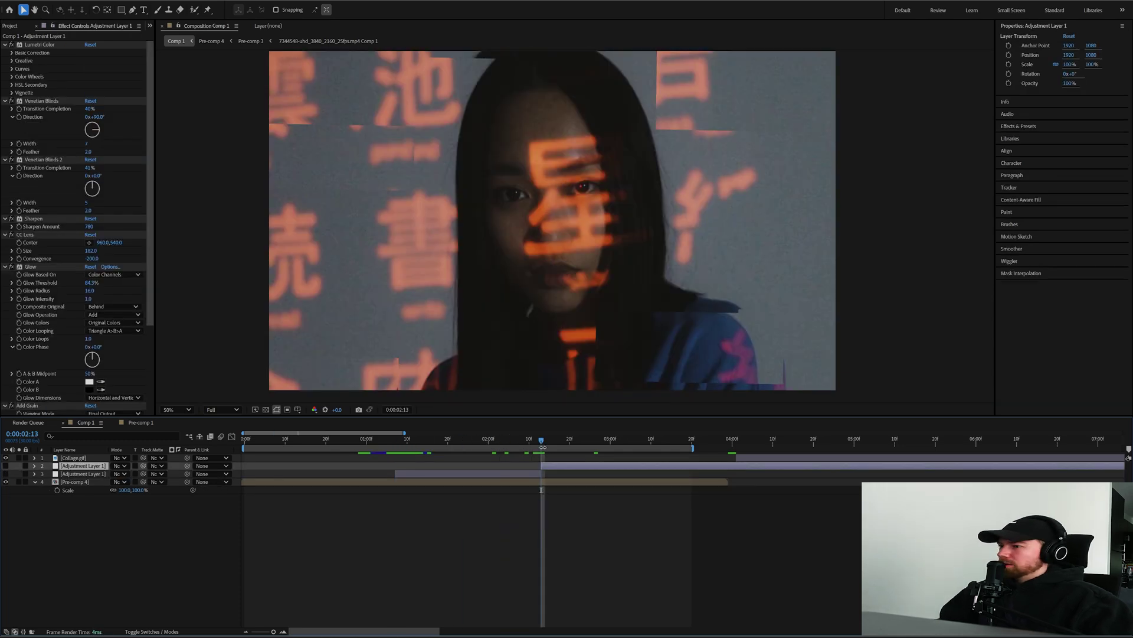
pyautogui.press('Delete')
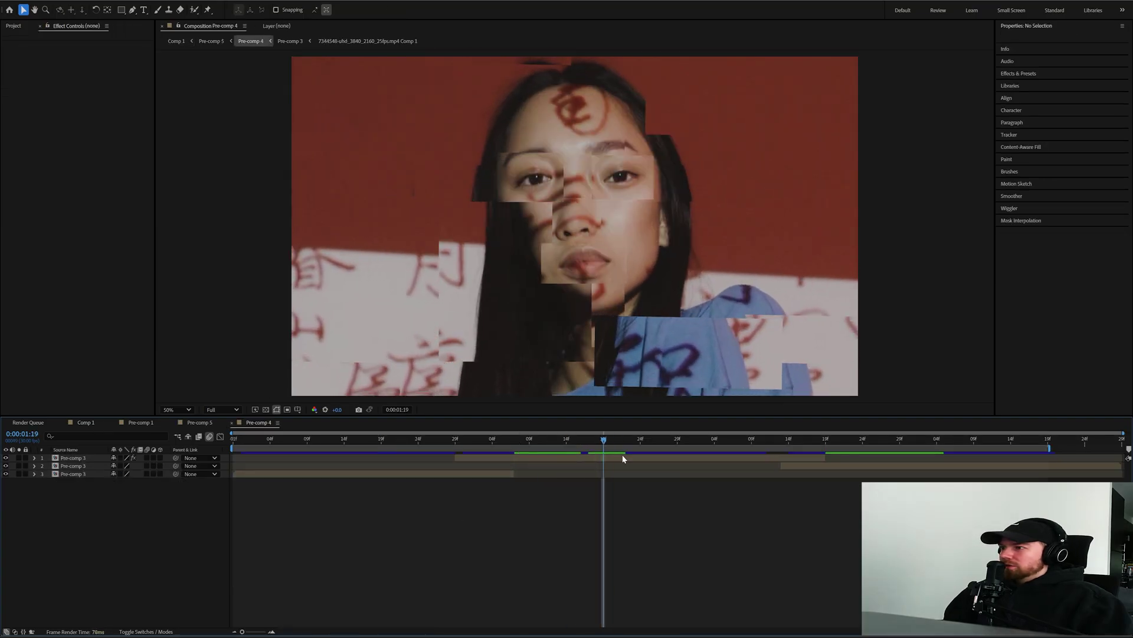
# Open Pre-comp 3 and apply a Drop Shadow to the Pre-comp 2 layer of second-face pieces.
pyautogui.doubleClick(622, 458)
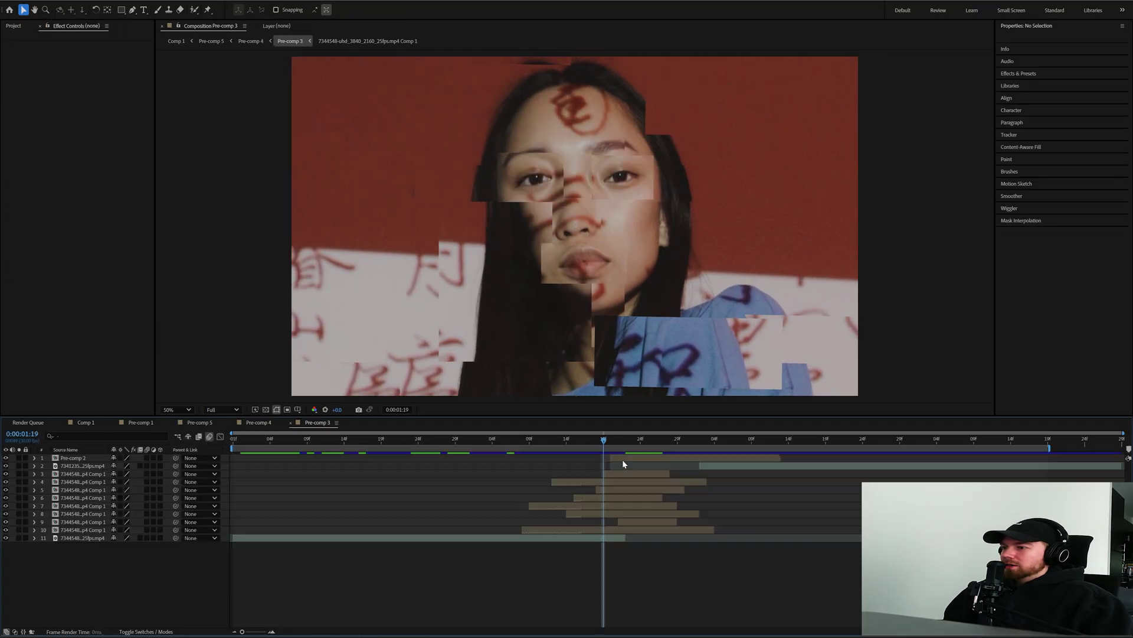
pyautogui.press('space')
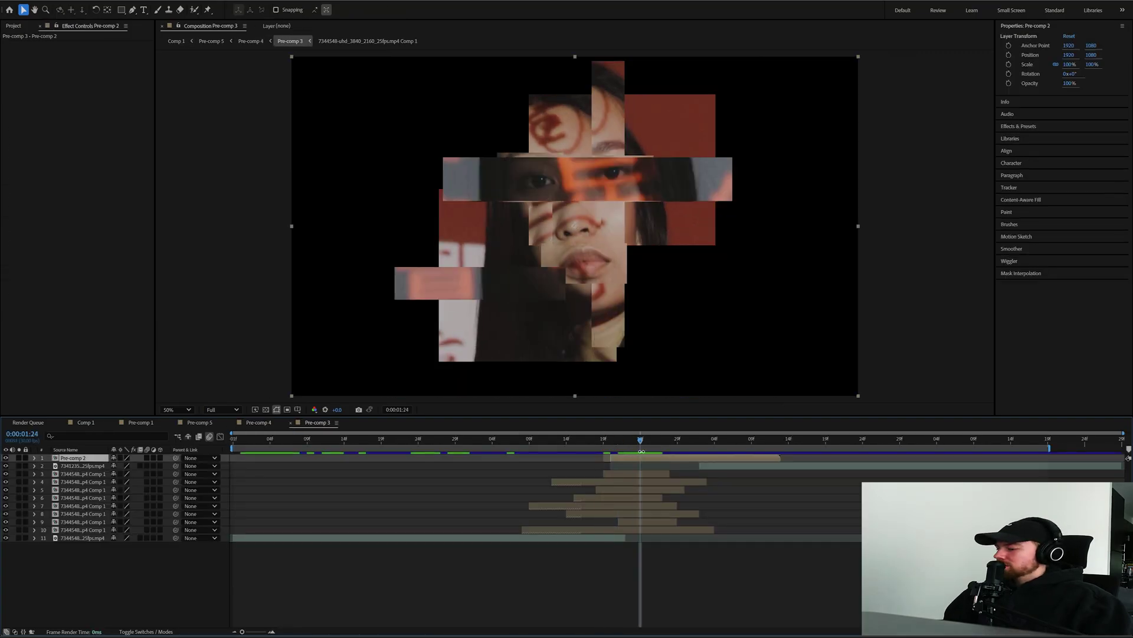
pyautogui.hotkey('ctrl', 'space')
pyautogui.write('drop')
pyautogui.press('Return')
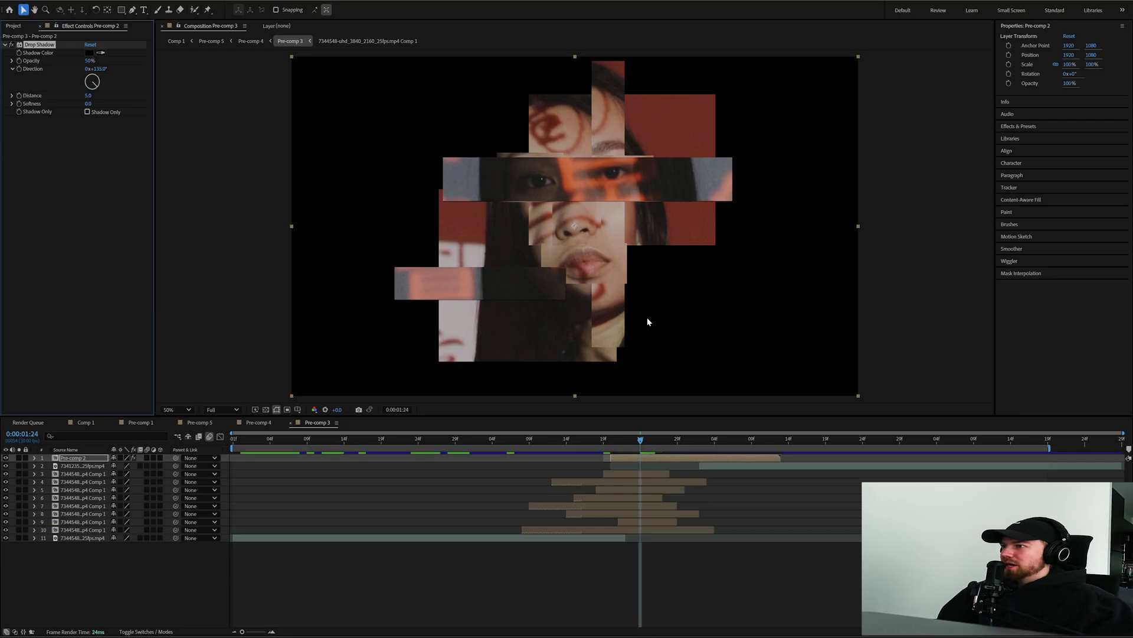
# Set the Drop Shadow on the second-face pieces to 88% opacity, distance 43 and softness 154.
pyautogui.scroll(1, 601, 213)
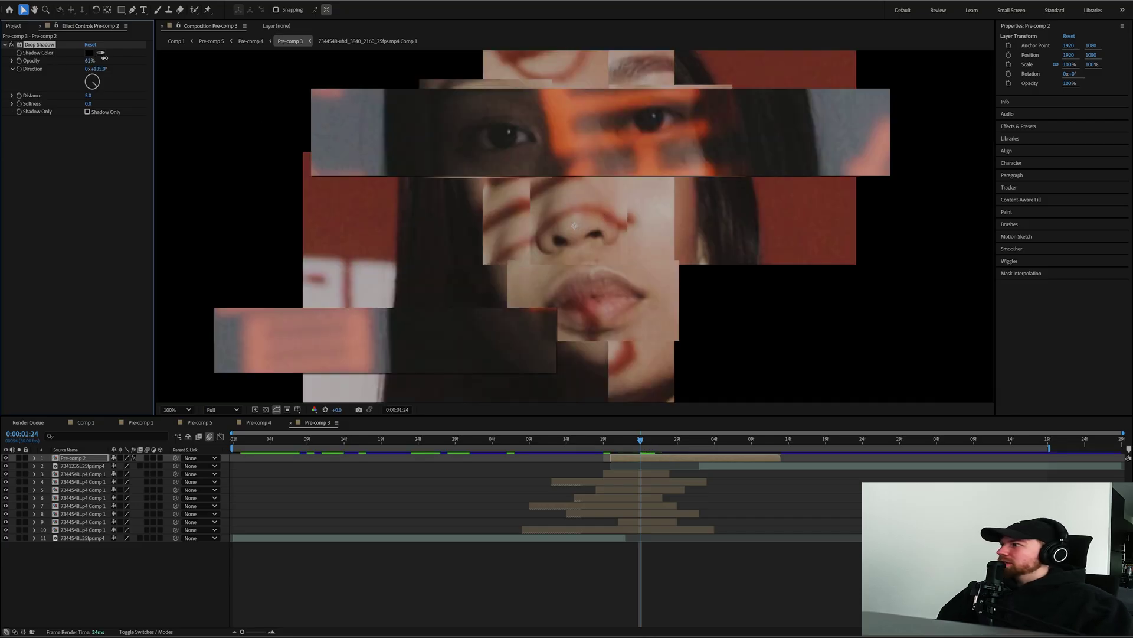
pyautogui.moveTo(104, 58); pyautogui.dragTo(283, 56)
pyautogui.moveTo(87, 98)
pyautogui.mouseDown()
pyautogui.moveTo(136, 99)
pyautogui.moveTo(83, 97)
pyautogui.mouseUp()
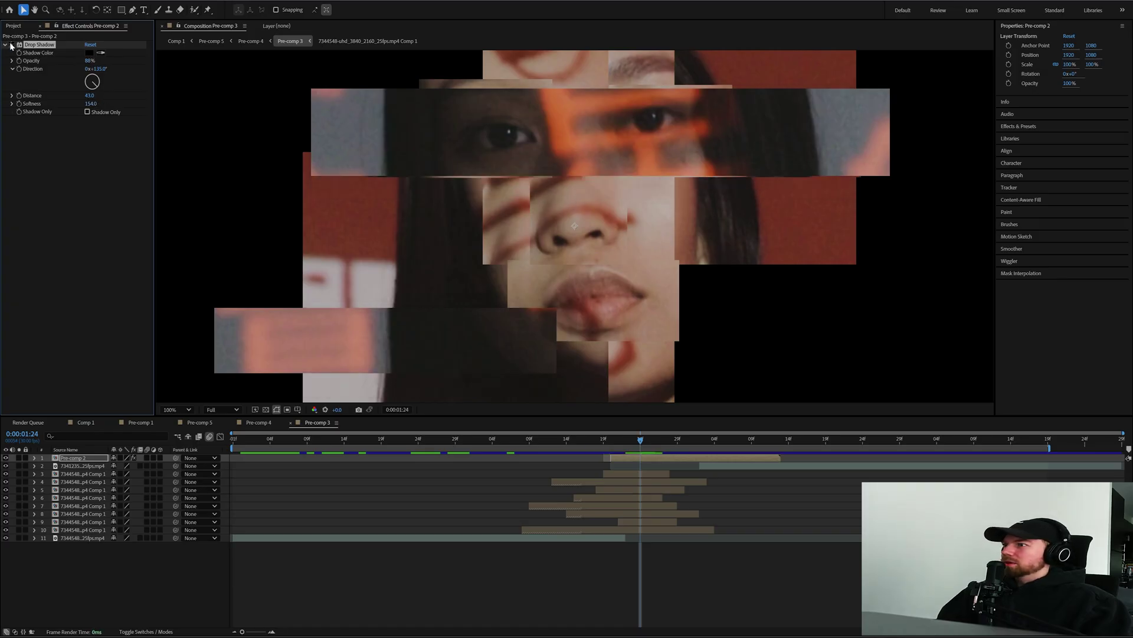
pyautogui.press(',')
pyautogui.press(',')
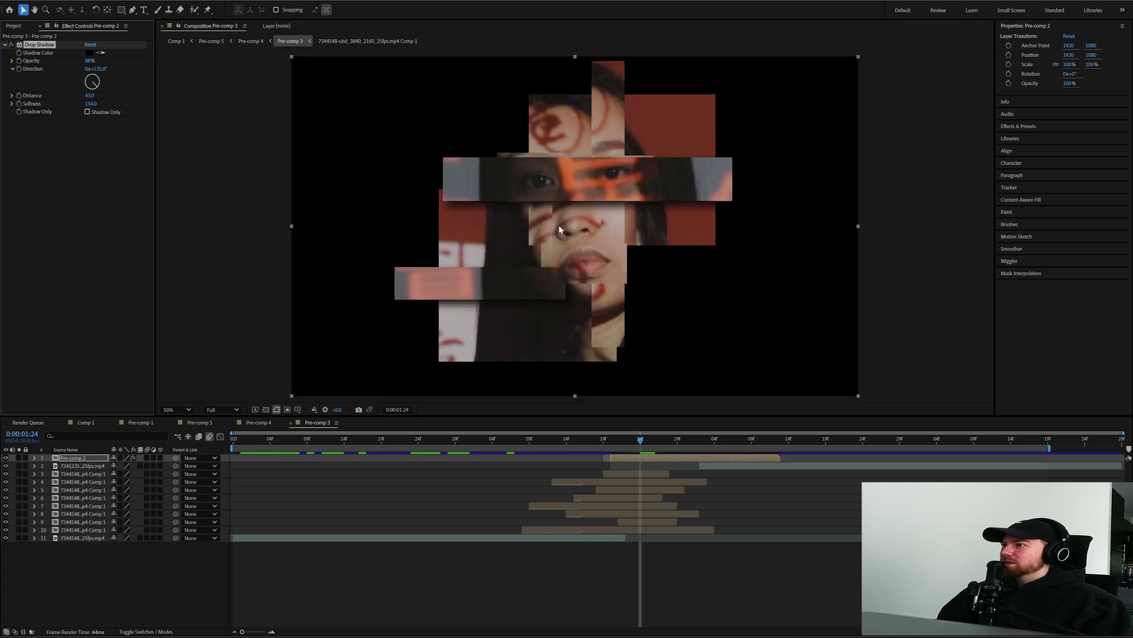
# Inspect the Drop Shadow up close, and apply the same effect to each first-face piece on layers 3 to 10.
pyautogui.scroll(2, 565, 236)
pyautogui.scroll(-2, 565, 235)
pyautogui.scroll(2, 566, 227)
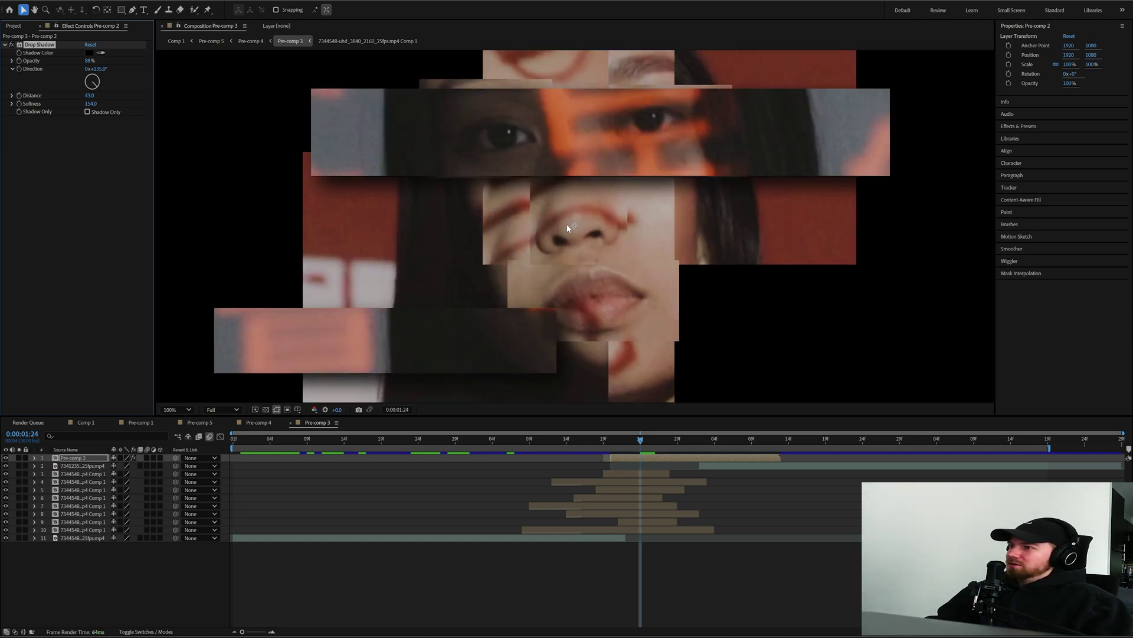
pyautogui.scroll(-2, 568, 227)
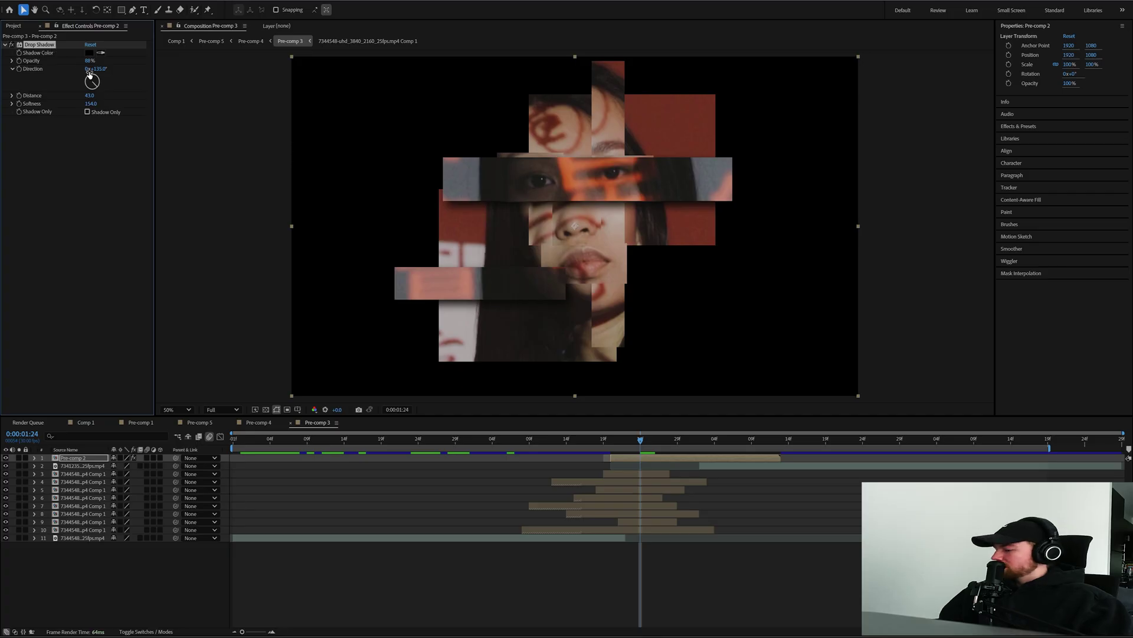
pyautogui.click(627, 474)
pyautogui.click(631, 482)
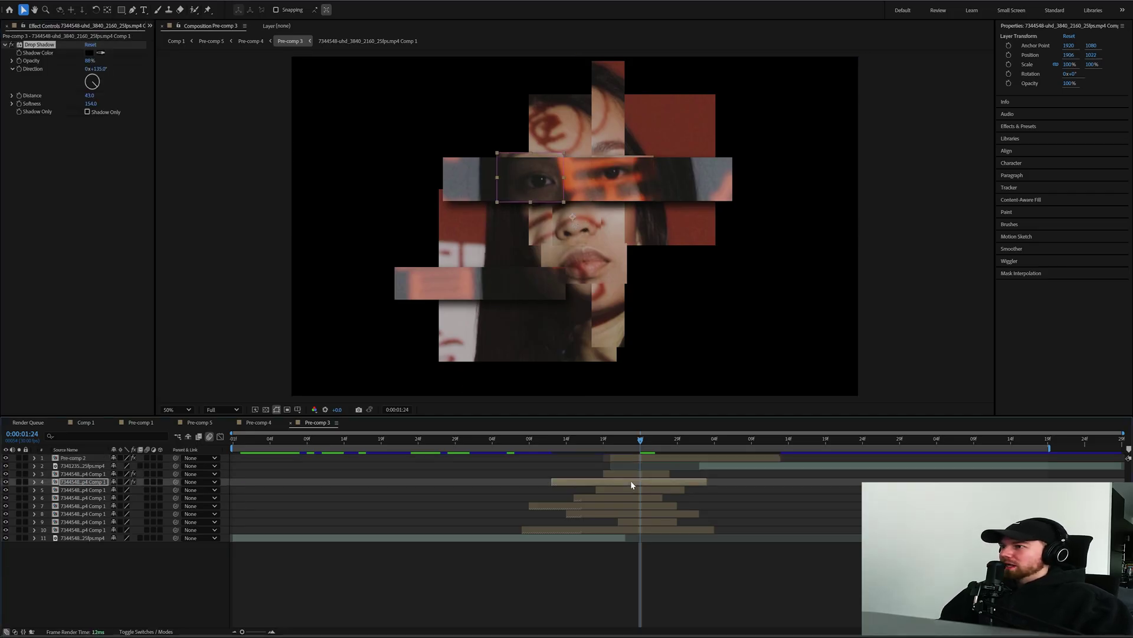
pyautogui.click(633, 489)
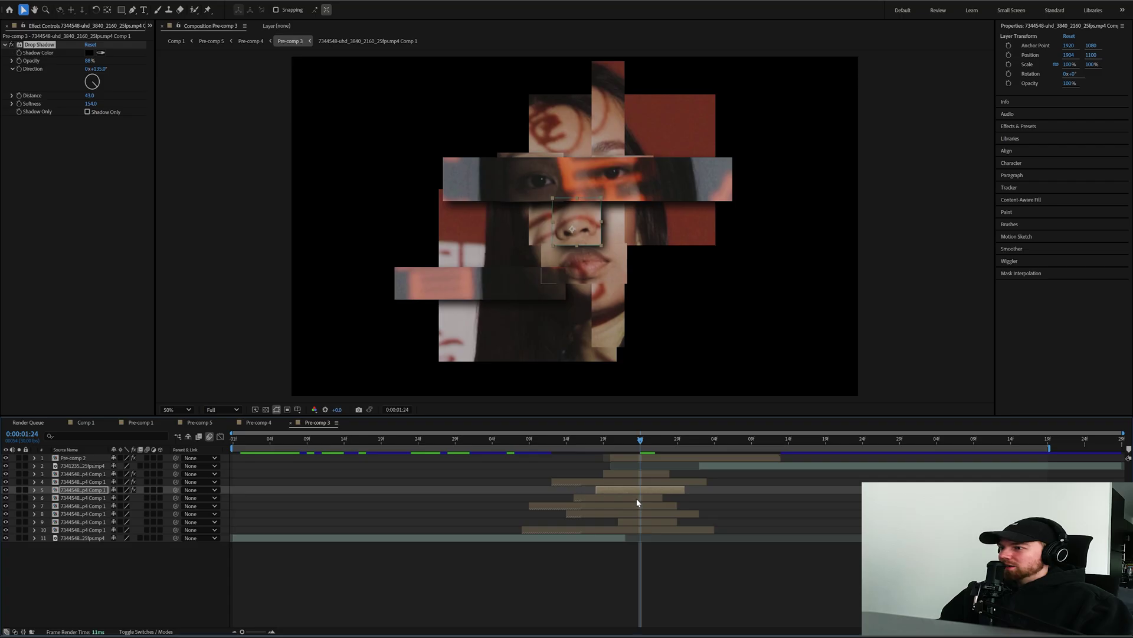
pyautogui.click(637, 498)
pyautogui.click(640, 506)
pyautogui.click(647, 515)
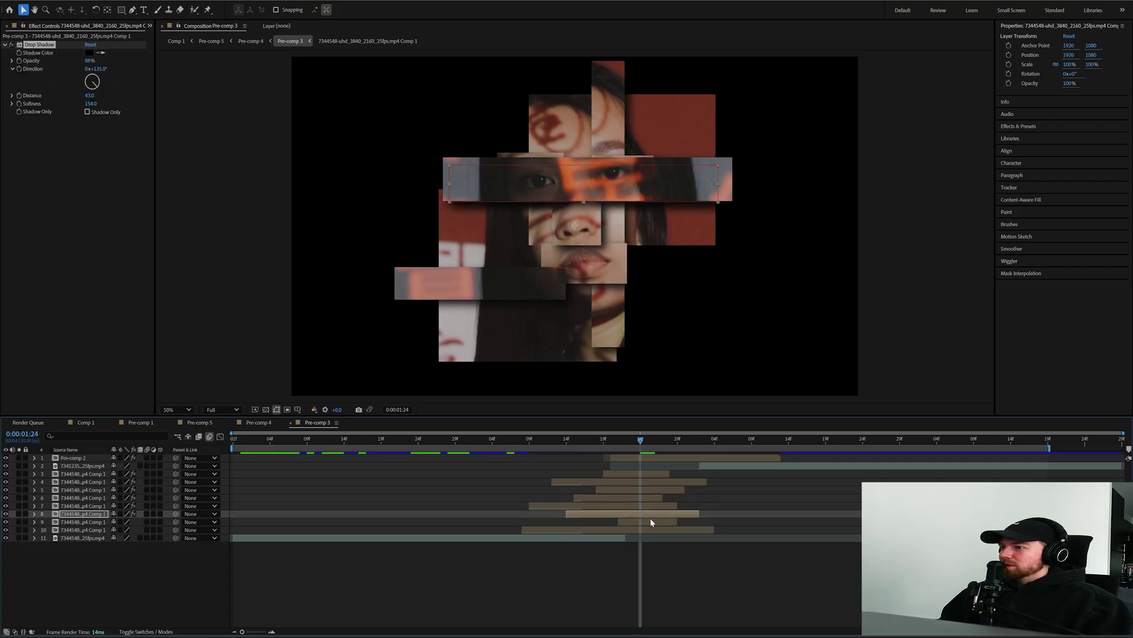
pyautogui.click(651, 522)
pyautogui.click(653, 529)
# Open Pre-comp 2 and apply the same Drop Shadow to its individual pieces, including eye 1, mouth 1 and eye 2.
pyautogui.doubleClick(668, 458)
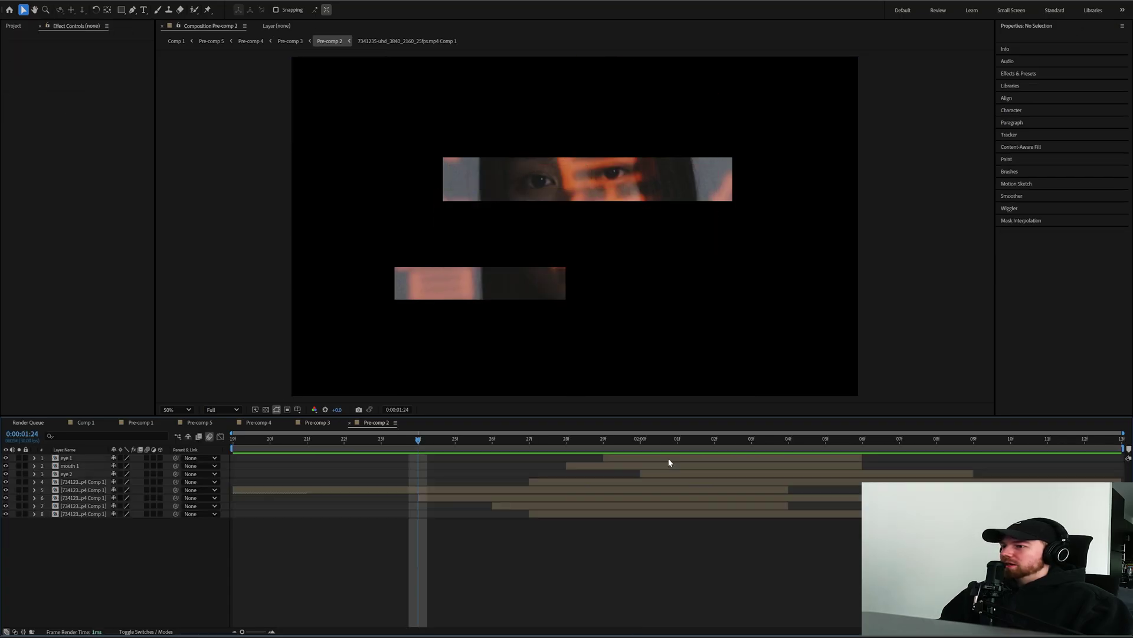
pyautogui.click(667, 457)
pyautogui.keyDown('shift'); pyautogui.click(662, 464); pyautogui.keyUp('shift')
pyautogui.click(661, 473)
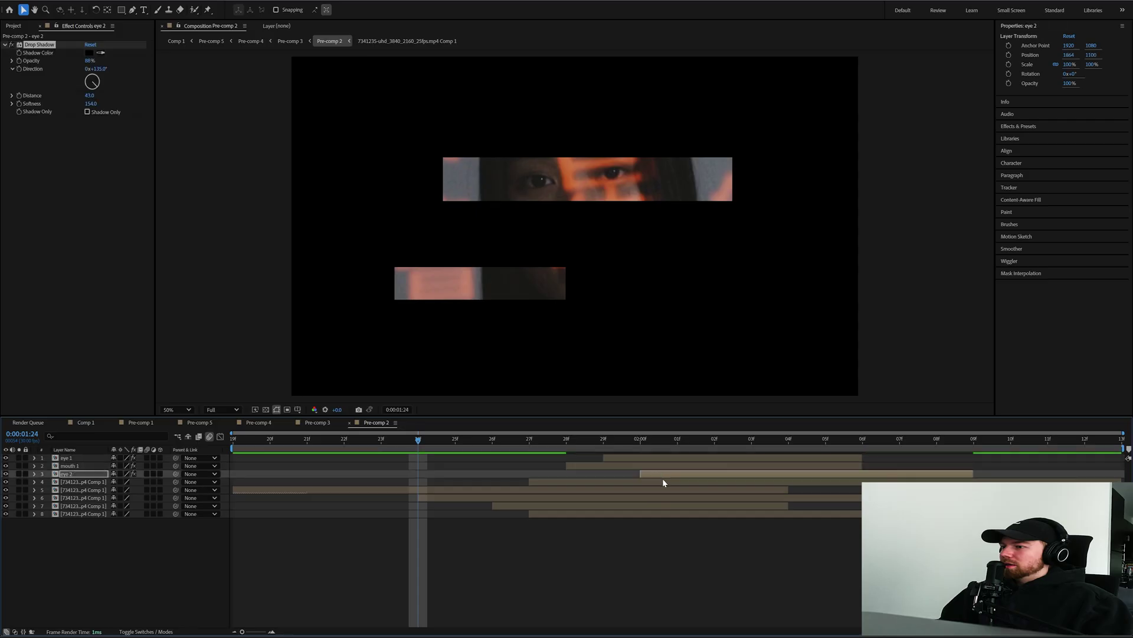
pyautogui.click(662, 481)
pyautogui.keyDown('shift'); pyautogui.click(640, 489); pyautogui.keyUp('shift')
pyautogui.click(628, 498)
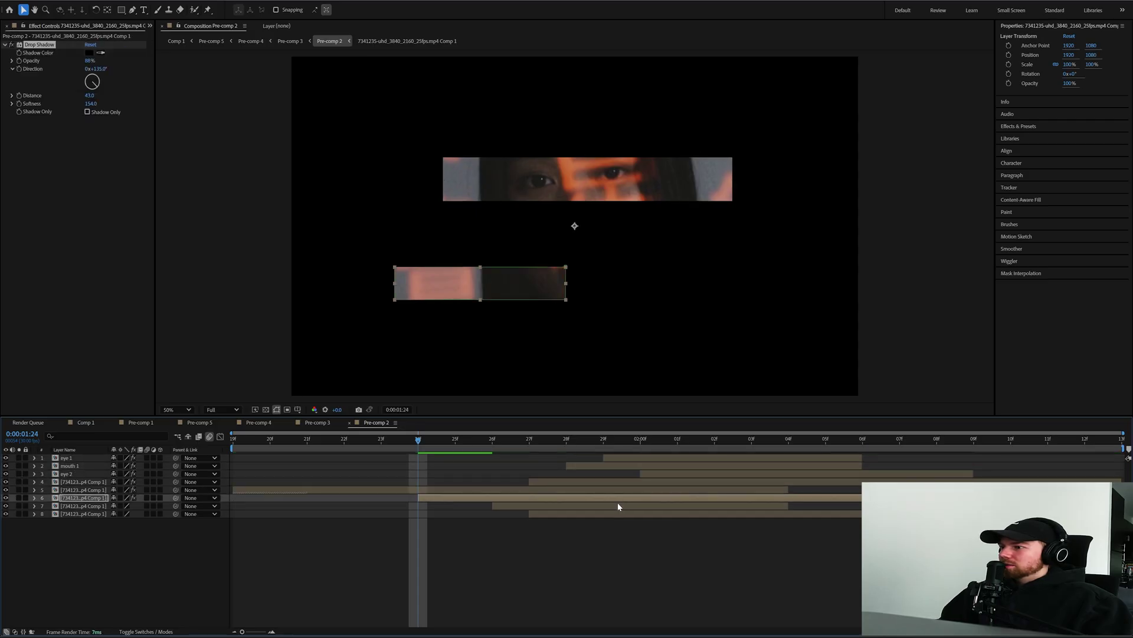
# Check the shadows in Pre-comp 4, return to Comp 1 and pre-compose everything except Collage.gif.
pyautogui.click(87, 424)
pyautogui.click(671, 439)
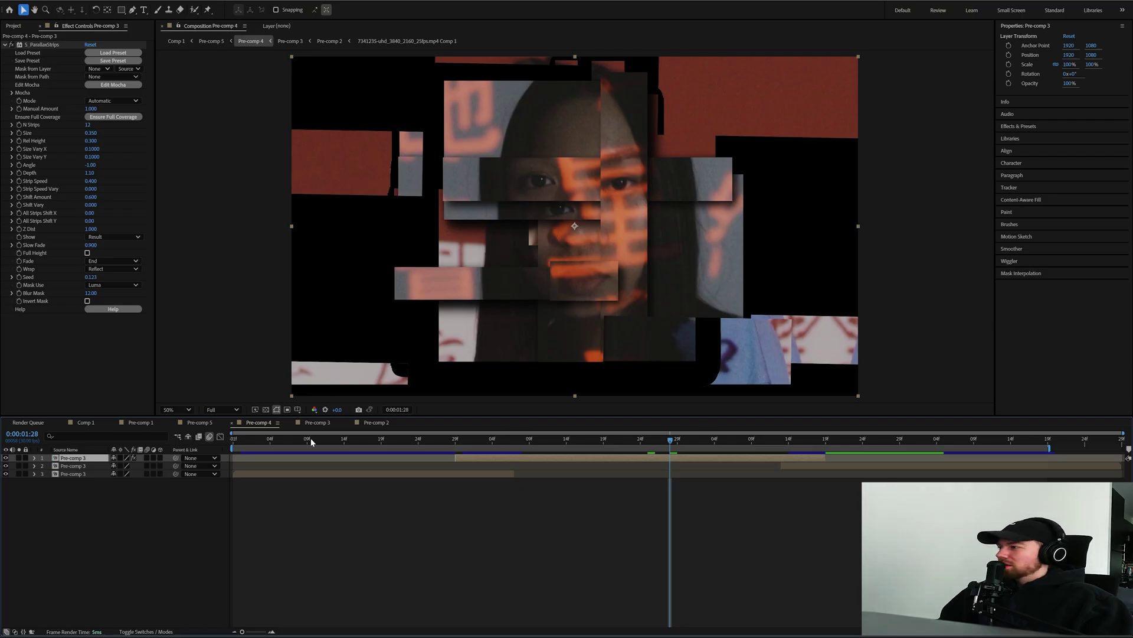
pyautogui.click(82, 423)
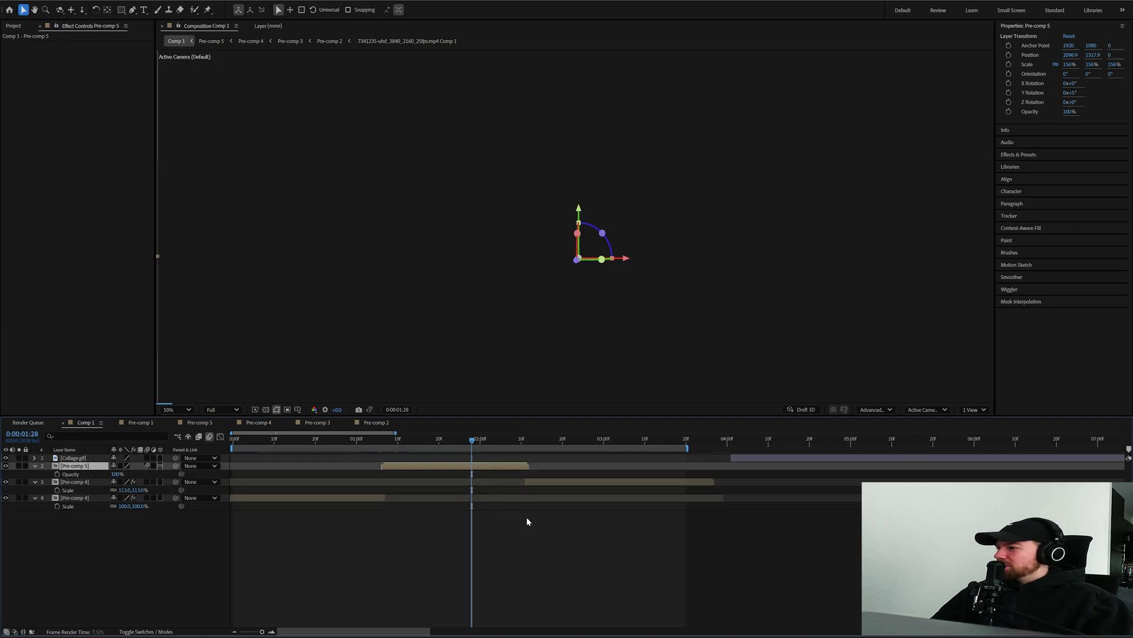
pyautogui.hotkey('ctrl', 'm')
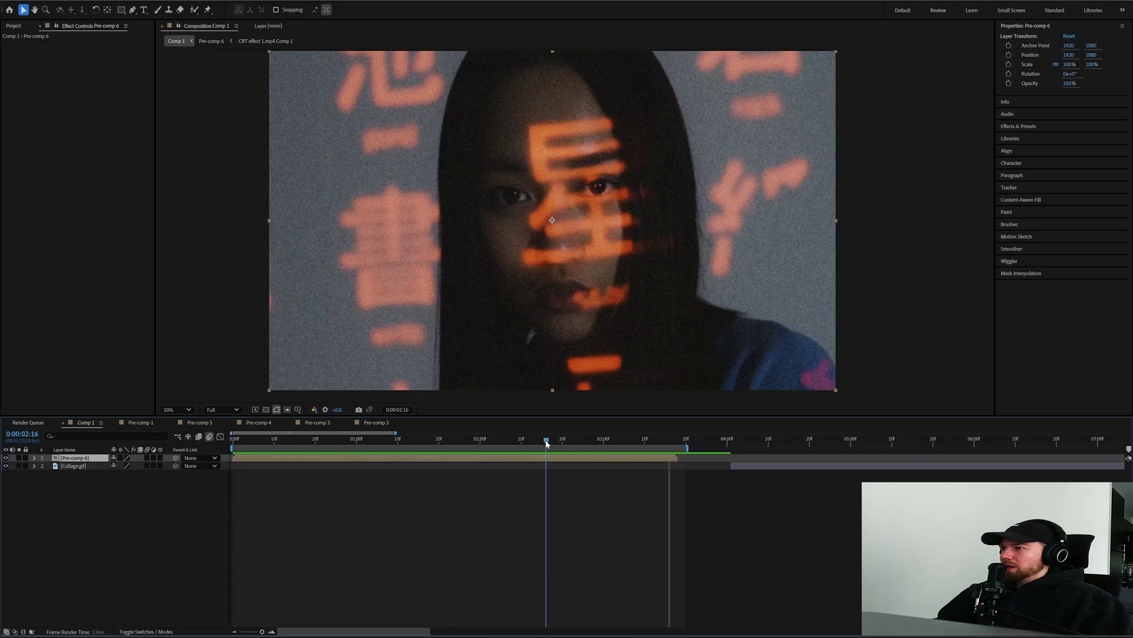
# Move to 2:10, end the work area where the pre-composed clip ends, and open Motion Bro's Glitch transition presets.
pyautogui.moveTo(544, 447)
pyautogui.mouseDown()
pyautogui.moveTo(476, 447)
pyautogui.moveTo(522, 447)
pyautogui.mouseUp()
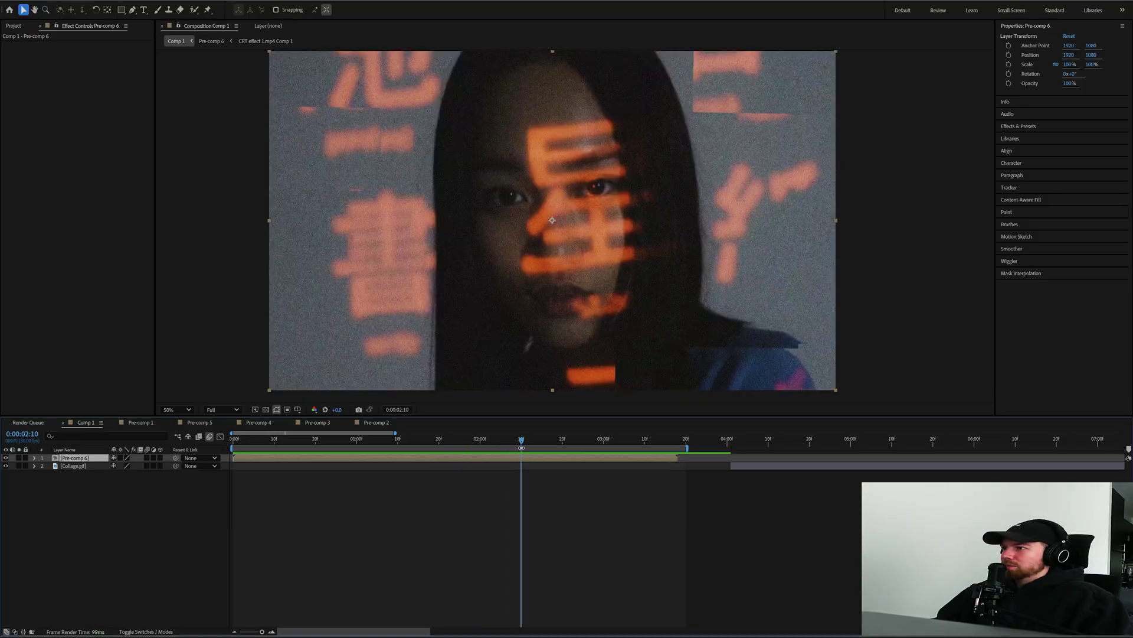
pyautogui.click(546, 485)
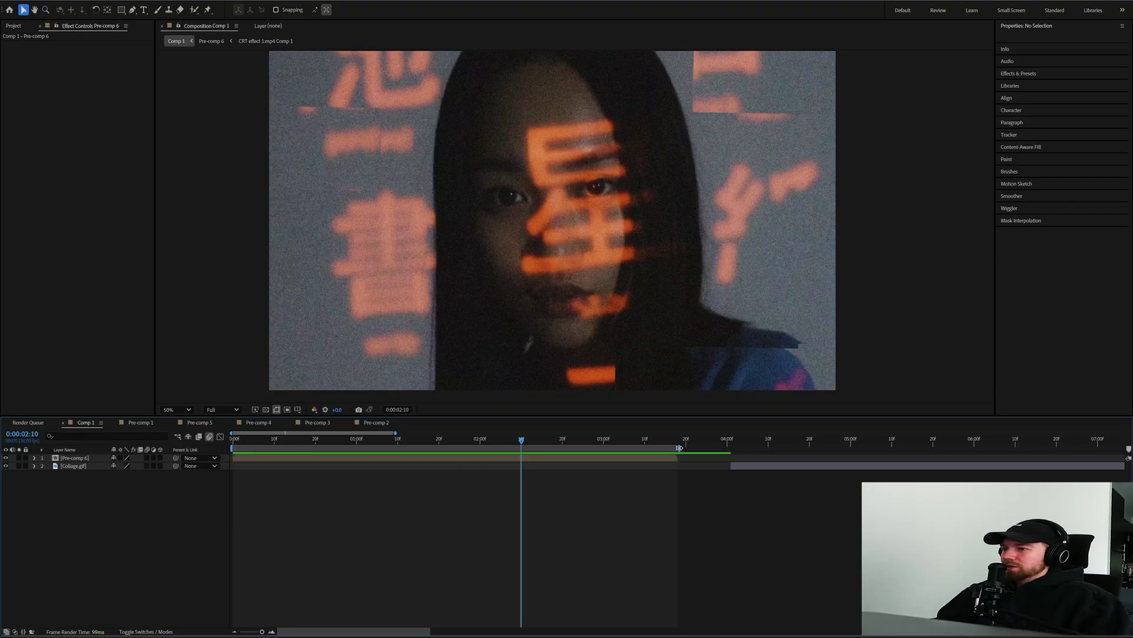
pyautogui.click(177, 1)
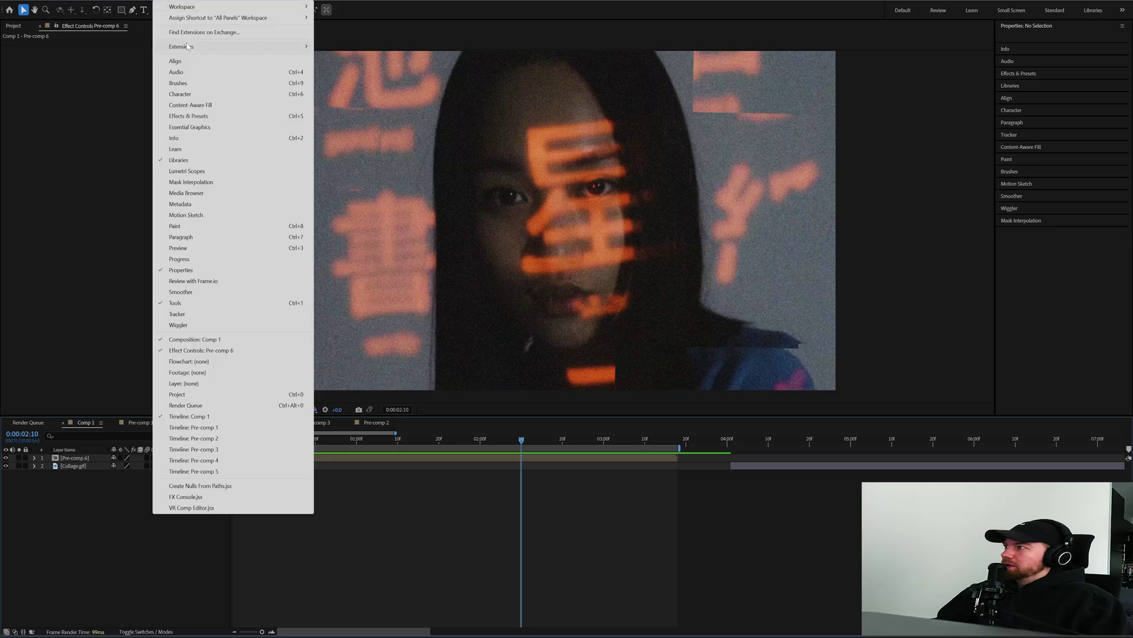
pyautogui.moveTo(188, 46)
pyautogui.click(364, 117)
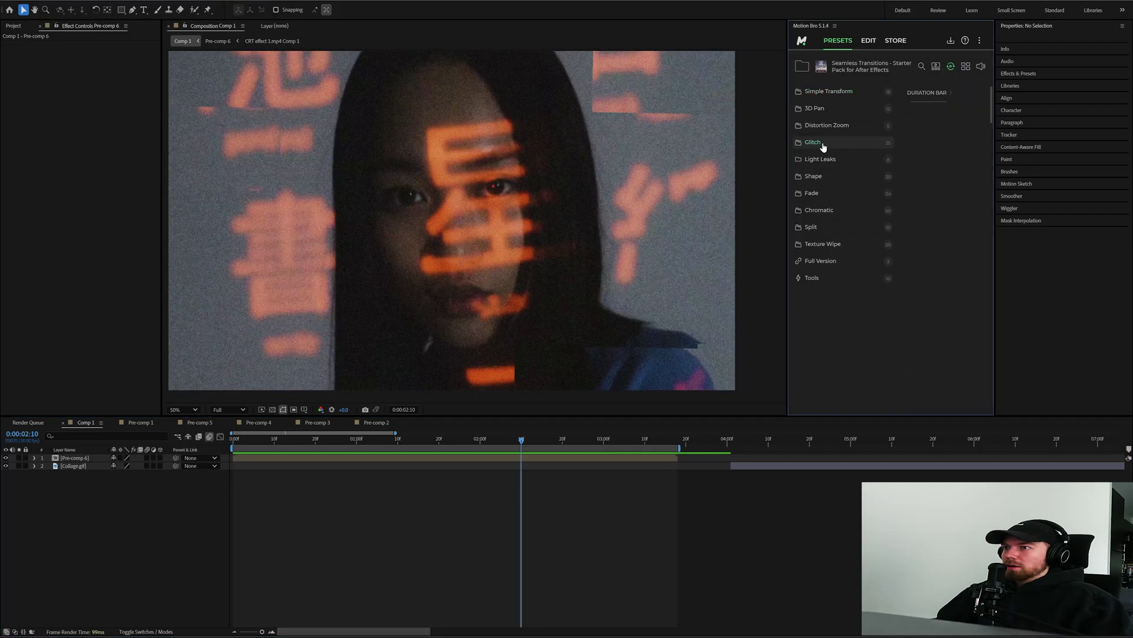
pyautogui.click(823, 143)
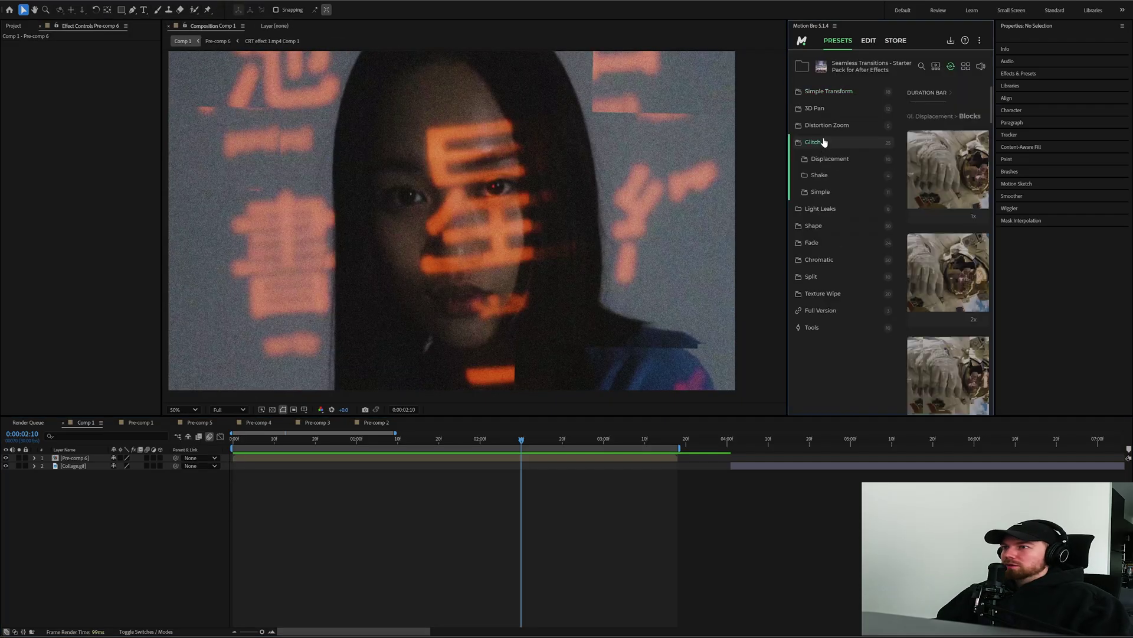
# Split the pre-composed clip at 2:10 and apply the 3x Displacement Blocks glitch transition at the cut.
pyautogui.click(523, 457)
pyautogui.hotkey('ctrl', 'd')
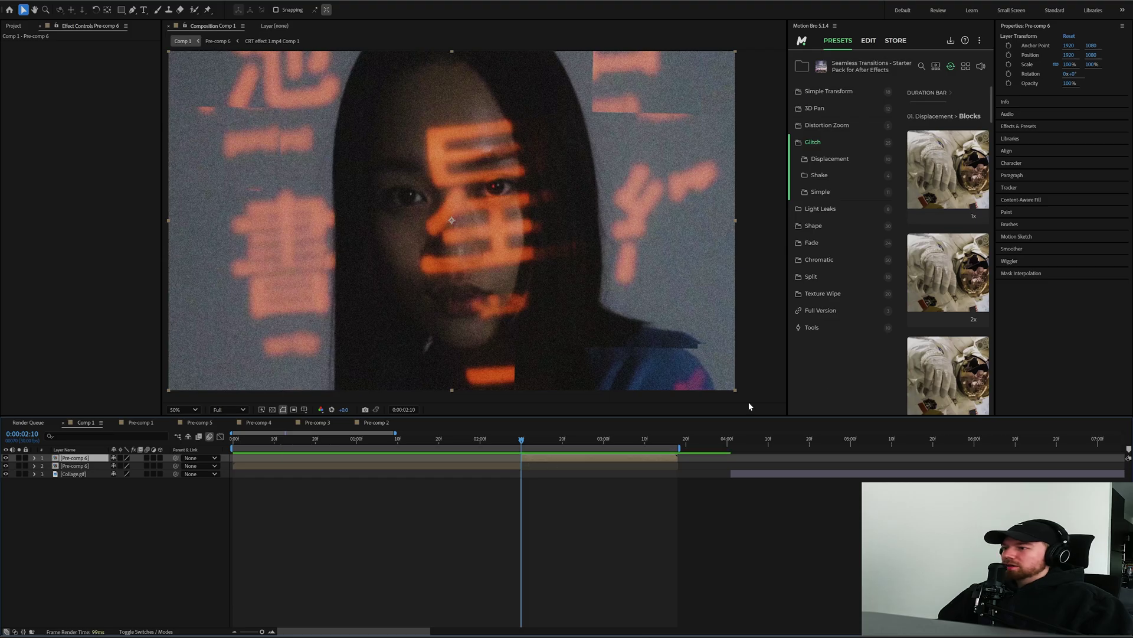
pyautogui.click(898, 313)
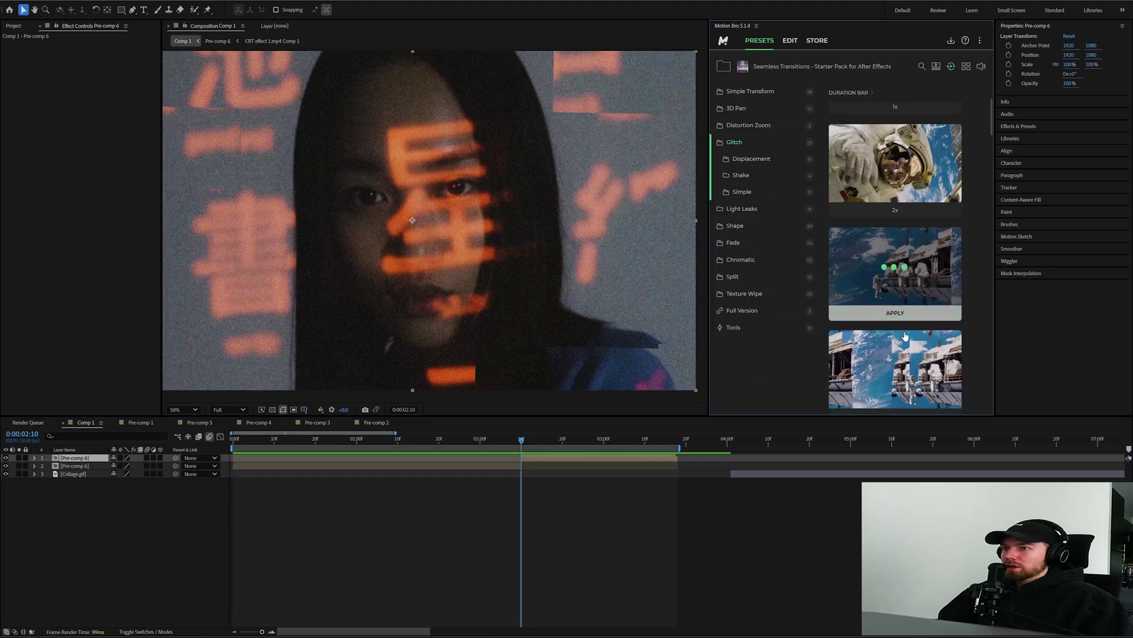
# Trim the glitch transition layer to run only from 2:08 to about 2:15, deleting the excess part.
pyautogui.click(513, 440)
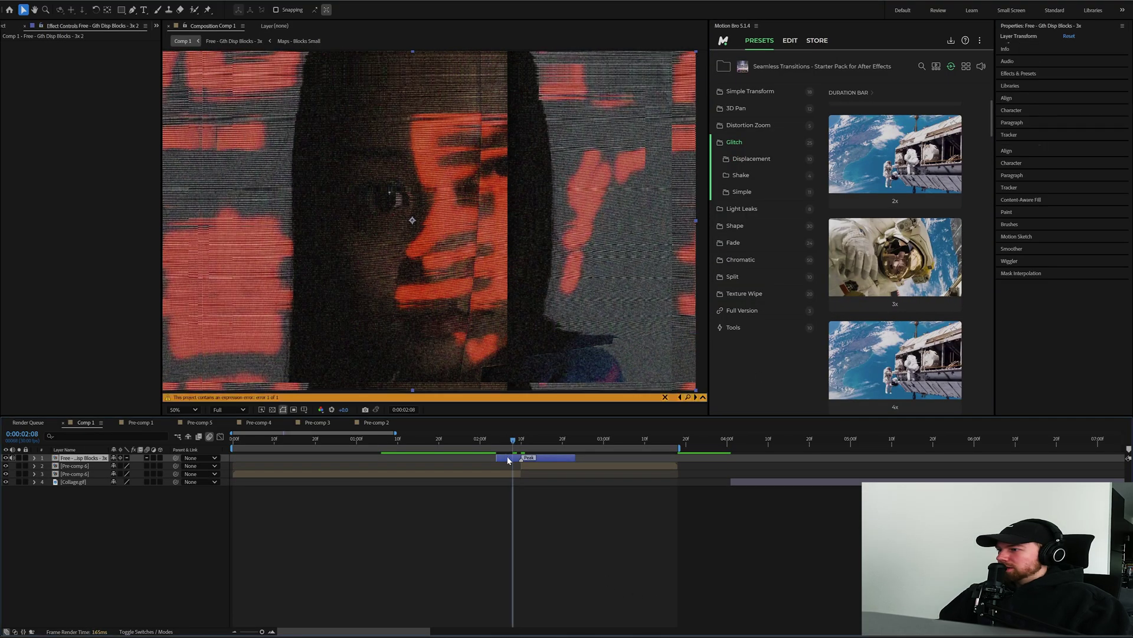
pyautogui.hotkey('ctrl', 'shift', 'd')
pyautogui.click(506, 465)
pyautogui.press('Delete')
# Play back the section around the glitch cut to review the shortened transition.
pyautogui.moveTo(524, 441); pyautogui.dragTo(487, 440)
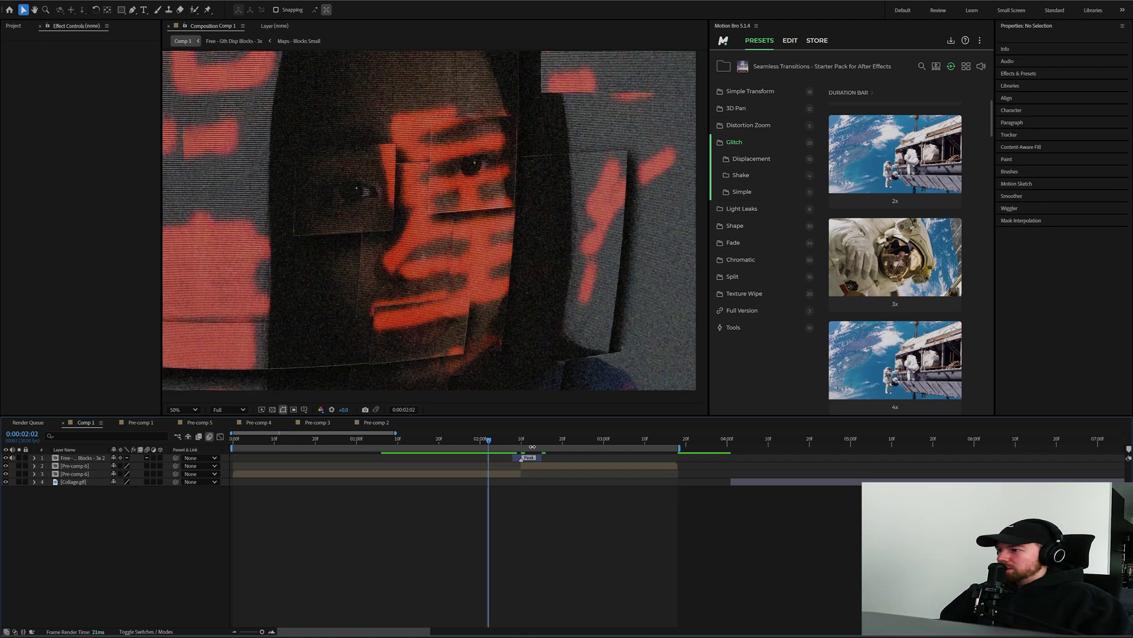
pyautogui.press('space')
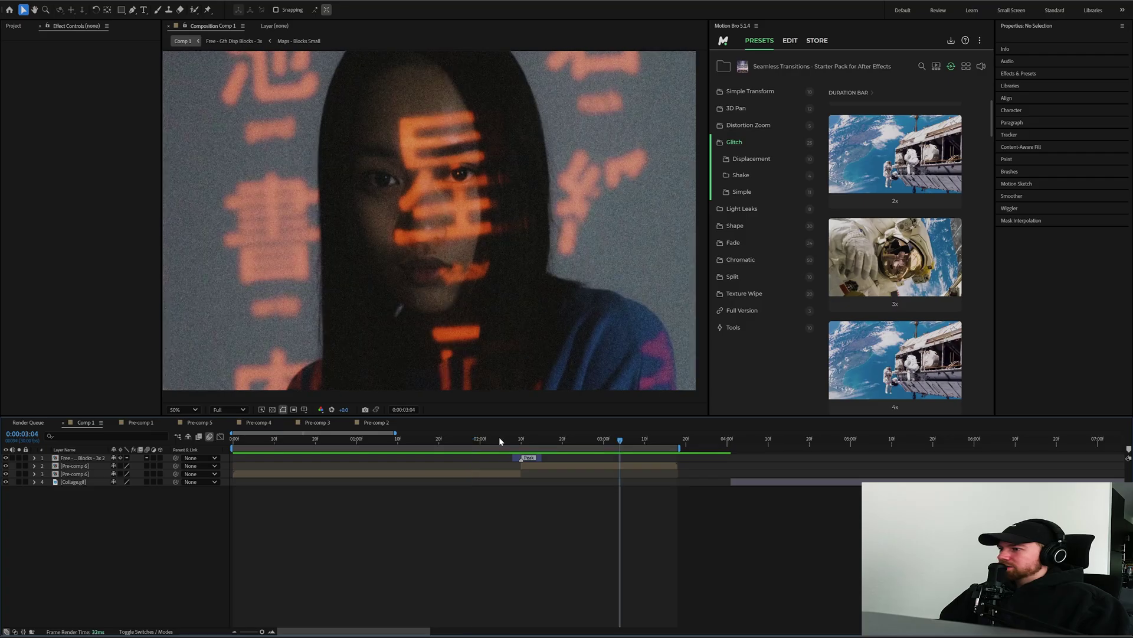
pyautogui.click(470, 441)
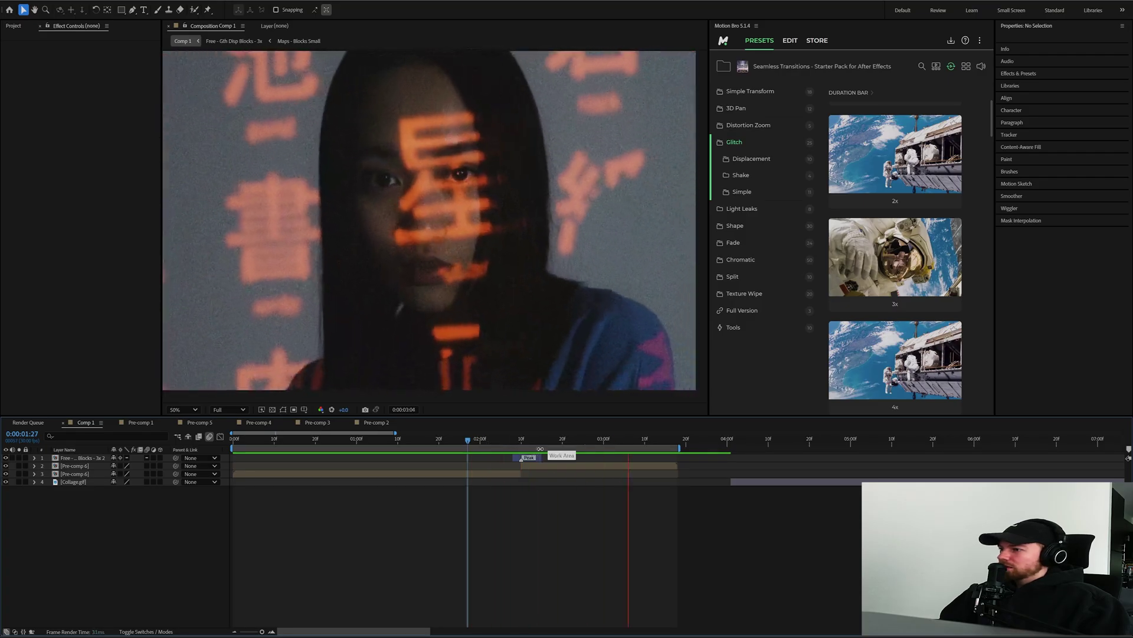